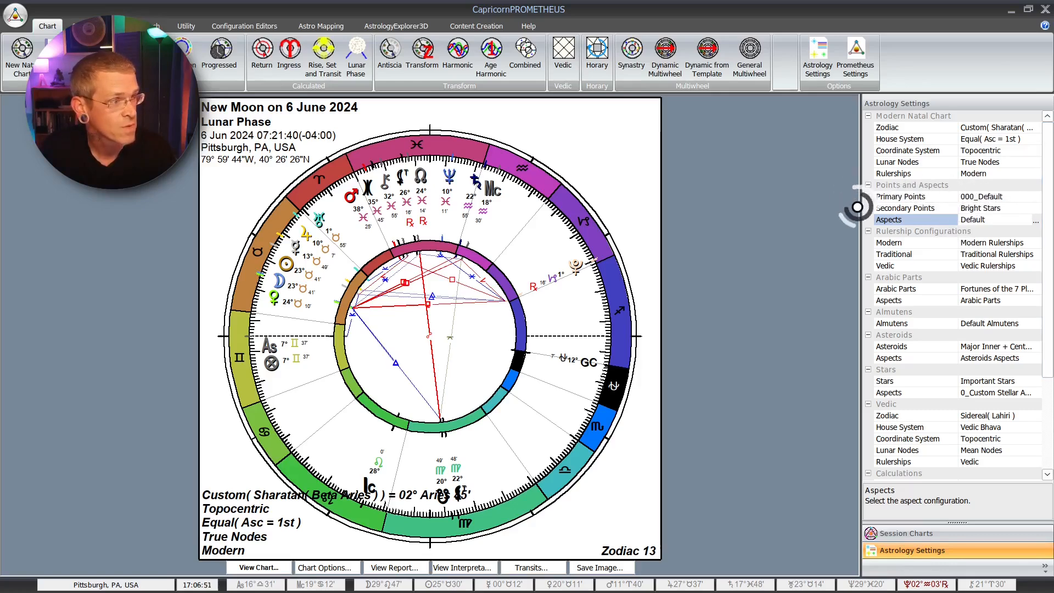
{"action": "left_click_drag", "start_coordinate": [791, 215], "coordinate": [856, 221]}
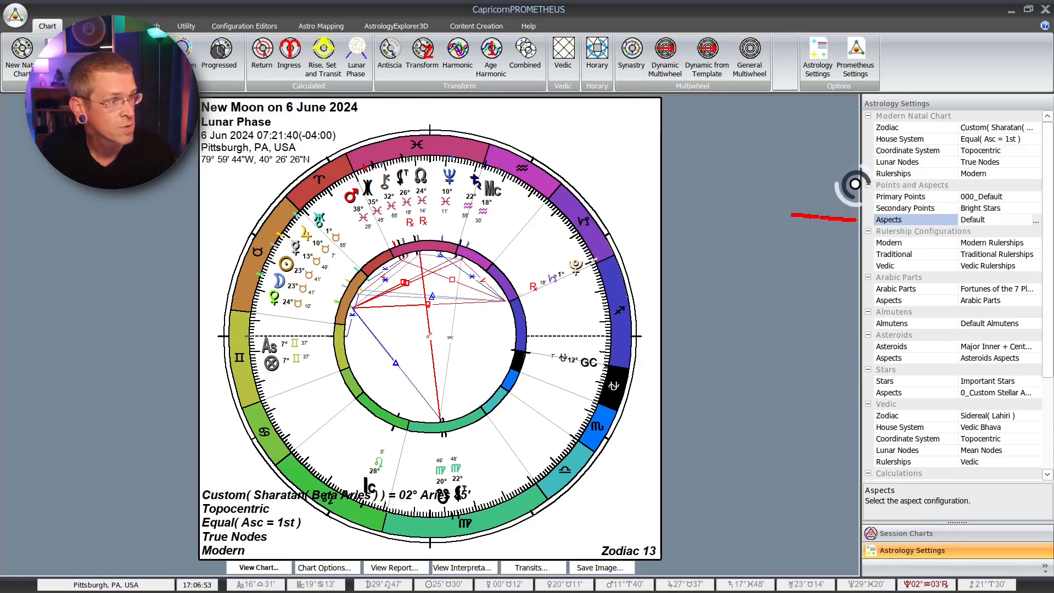
{"action": "left_click_drag", "start_coordinate": [854, 185], "coordinate": [816, 185]}
{"action": "key", "text": "ctrl+z"}
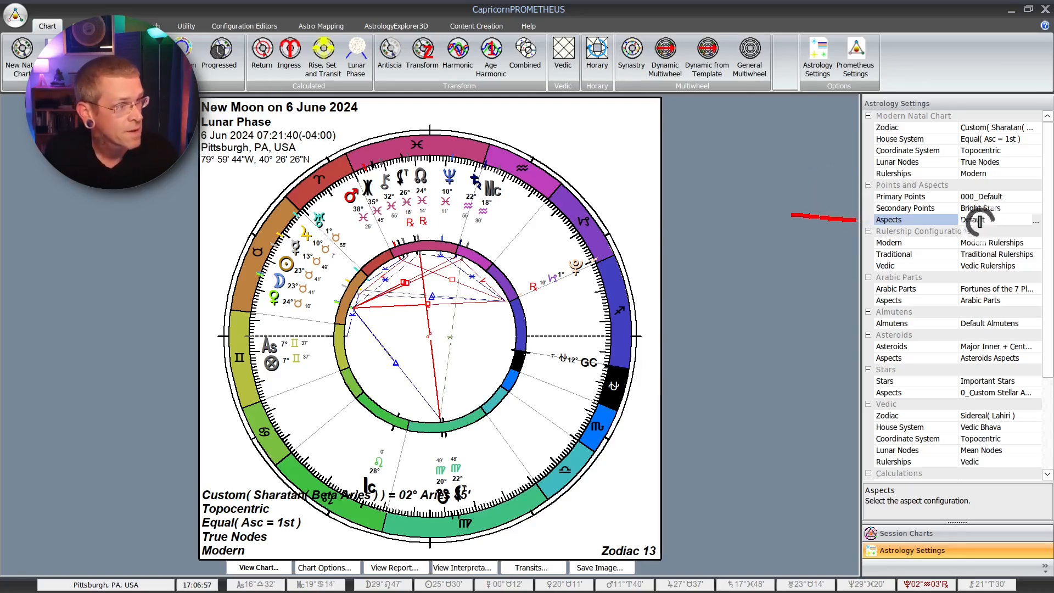
Step: Copy the Default aspect configuration to a new file named 0_testfordemoNew File.asp_conf
{"action": "left_click", "coordinate": [1037, 219]}
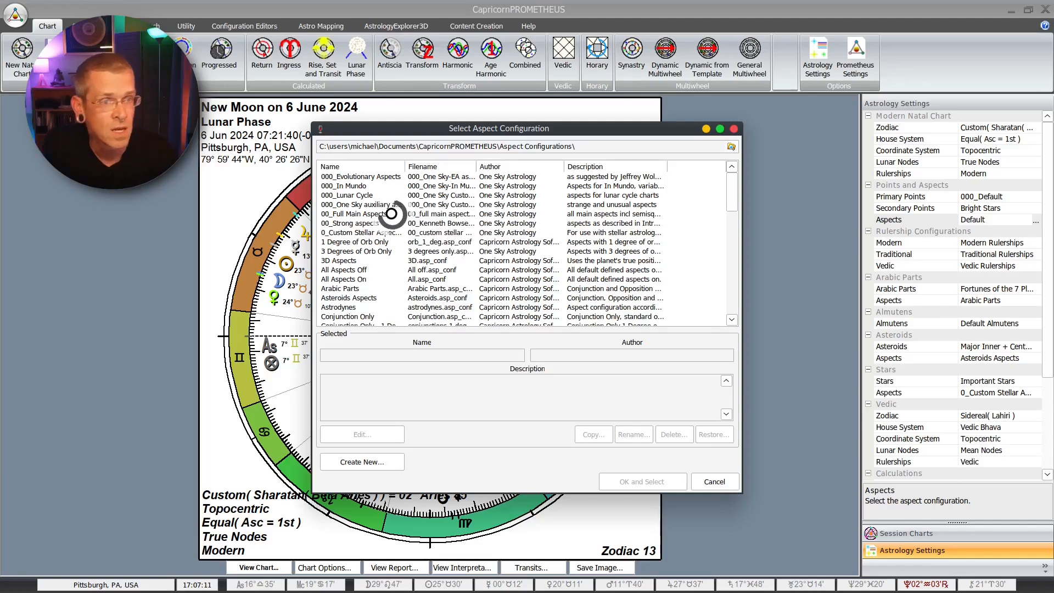
{"action": "scroll", "coordinate": [383, 240], "scroll_direction": "down", "scroll_amount": 4}
{"action": "scroll", "coordinate": [383, 240], "scroll_direction": "down", "scroll_amount": 1}
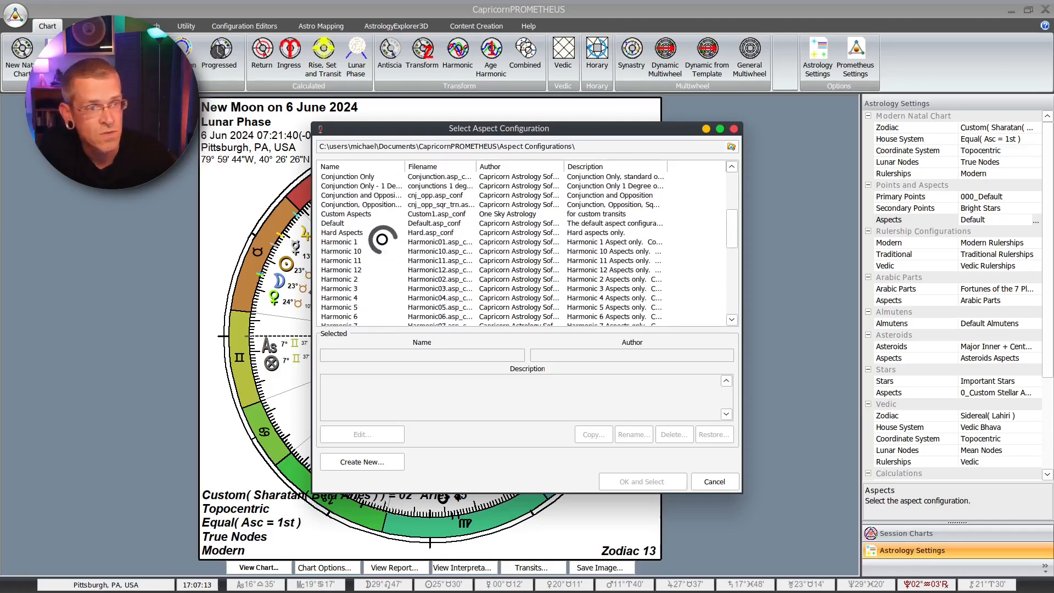
{"action": "scroll", "coordinate": [382, 240], "scroll_direction": "down", "scroll_amount": 5}
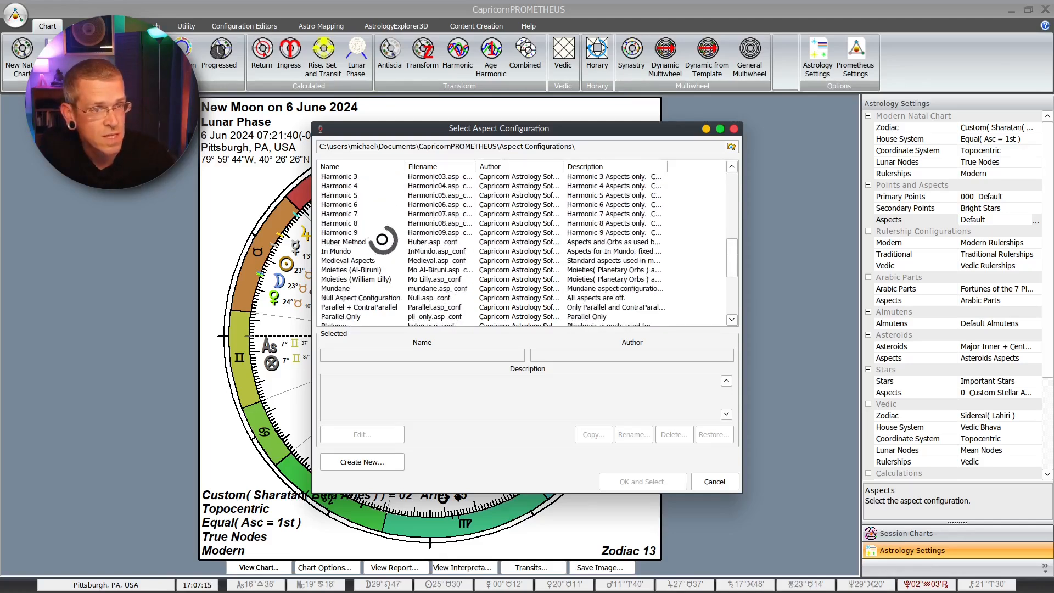
{"action": "scroll", "coordinate": [384, 239], "scroll_direction": "up", "scroll_amount": 5}
{"action": "scroll", "coordinate": [382, 240], "scroll_direction": "up", "scroll_amount": 1}
{"action": "left_click", "coordinate": [336, 251]}
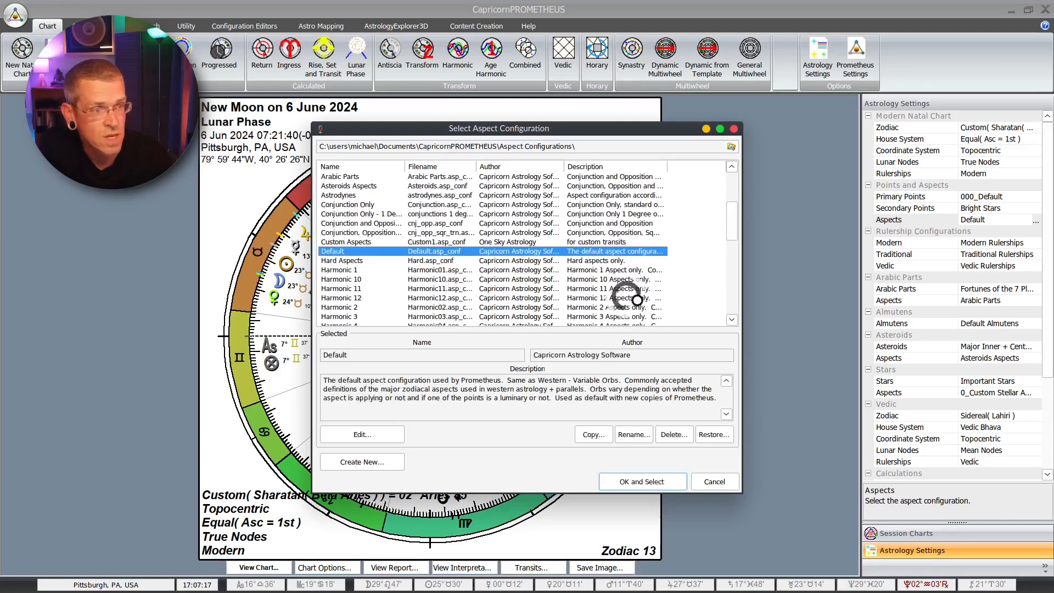
{"action": "left_click", "coordinate": [593, 434]}
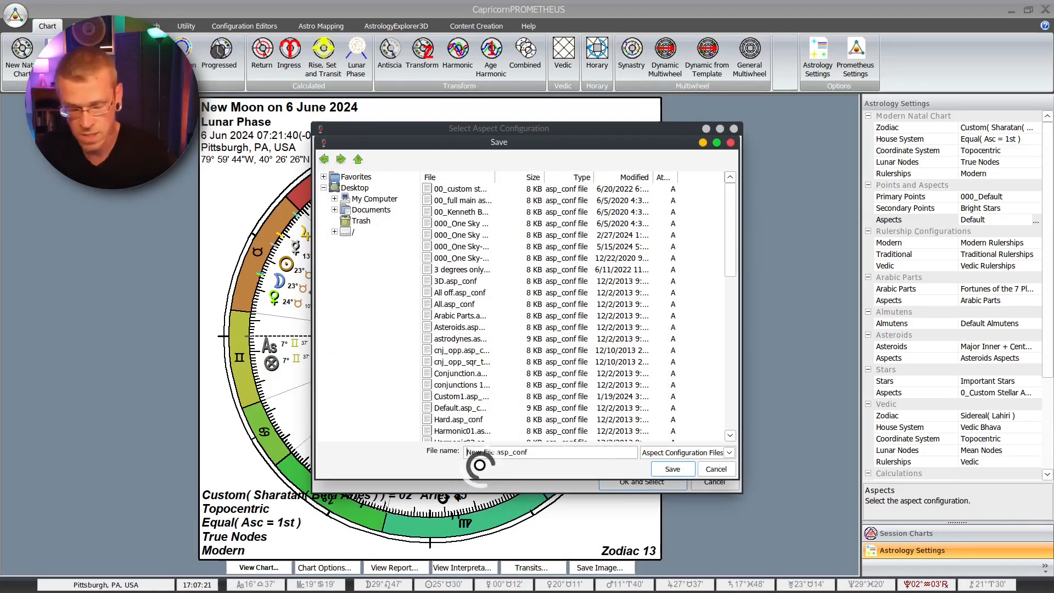
{"action": "type", "text": "0_"}
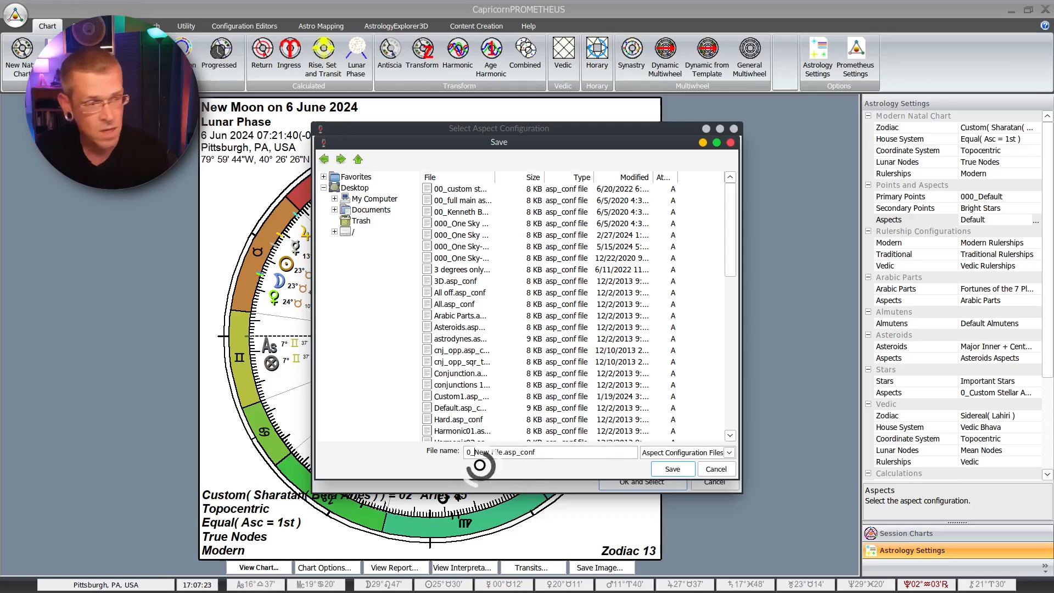
{"action": "type", "text": "testfordemo"}
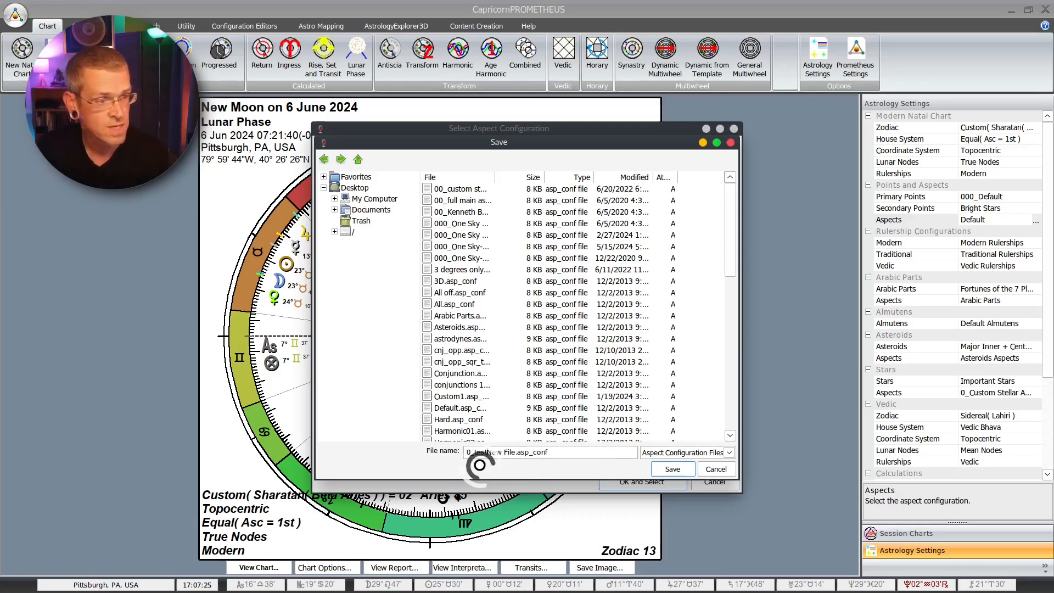
{"action": "key", "text": "Return"}
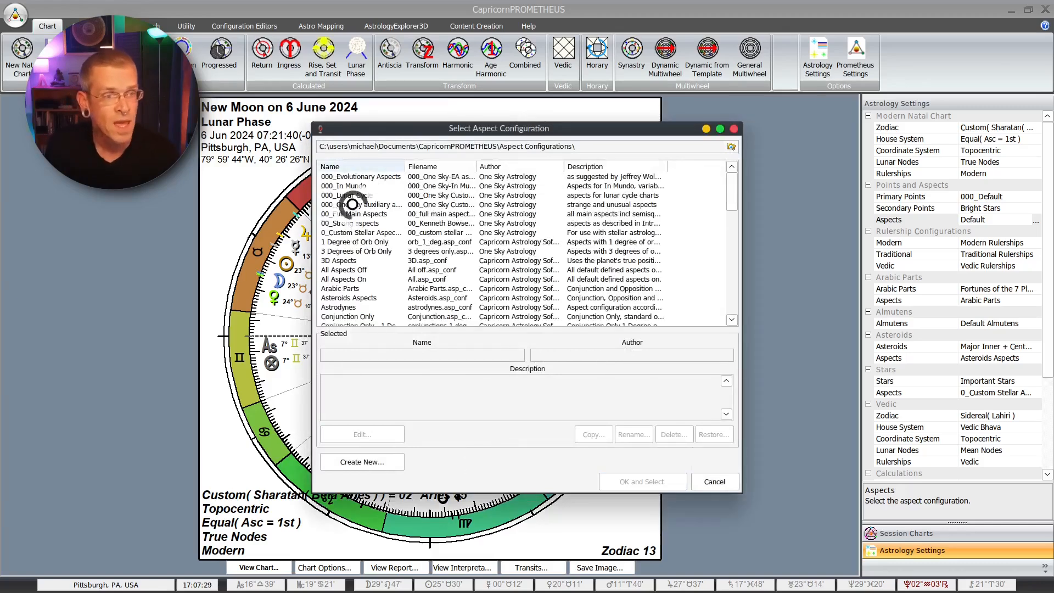
Step: Open the copied 0_testfordemoNew File configuration for editing and name it 0_Test for Demonstration
{"action": "scroll", "coordinate": [354, 218], "scroll_direction": "down", "scroll_amount": 5}
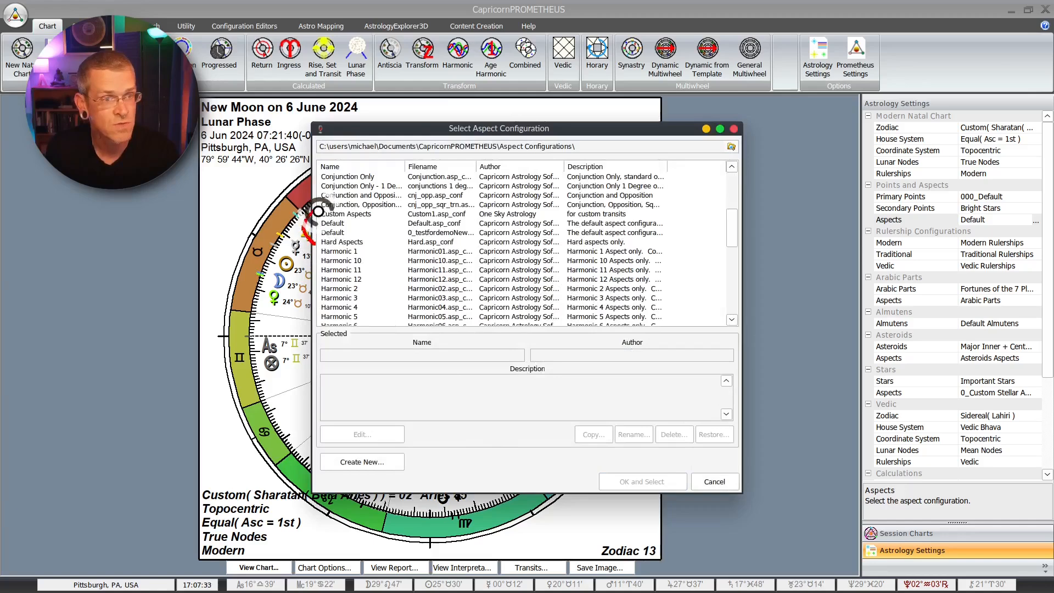
{"action": "mouse_move", "coordinate": [307, 239]}
{"action": "left_mouse_down"}
{"action": "mouse_move", "coordinate": [364, 233]}
{"action": "mouse_move", "coordinate": [316, 215]}
{"action": "left_mouse_up"}
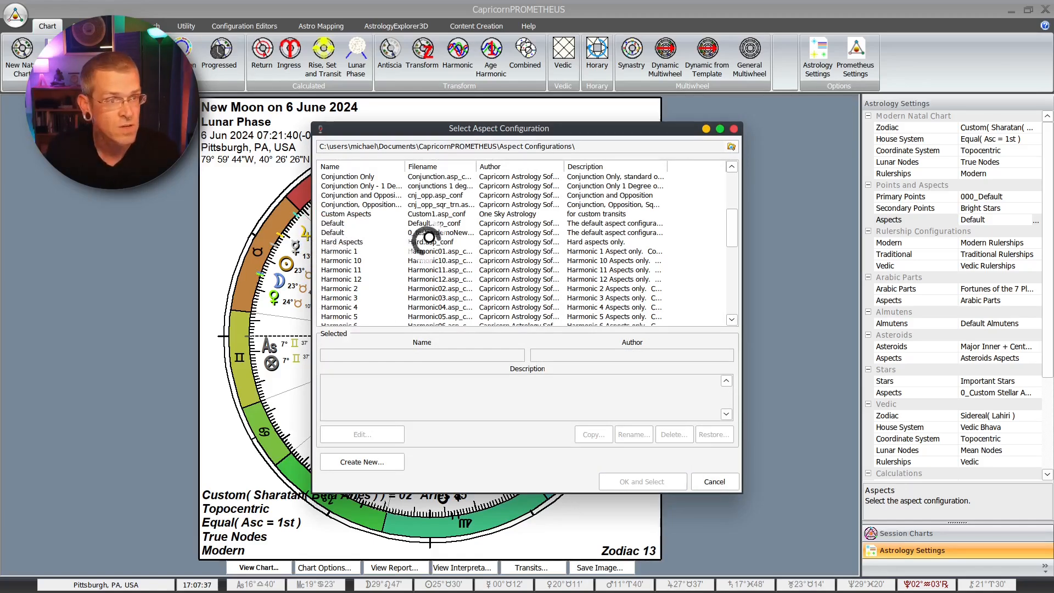
{"action": "left_click_drag", "start_coordinate": [402, 239], "coordinate": [484, 240]}
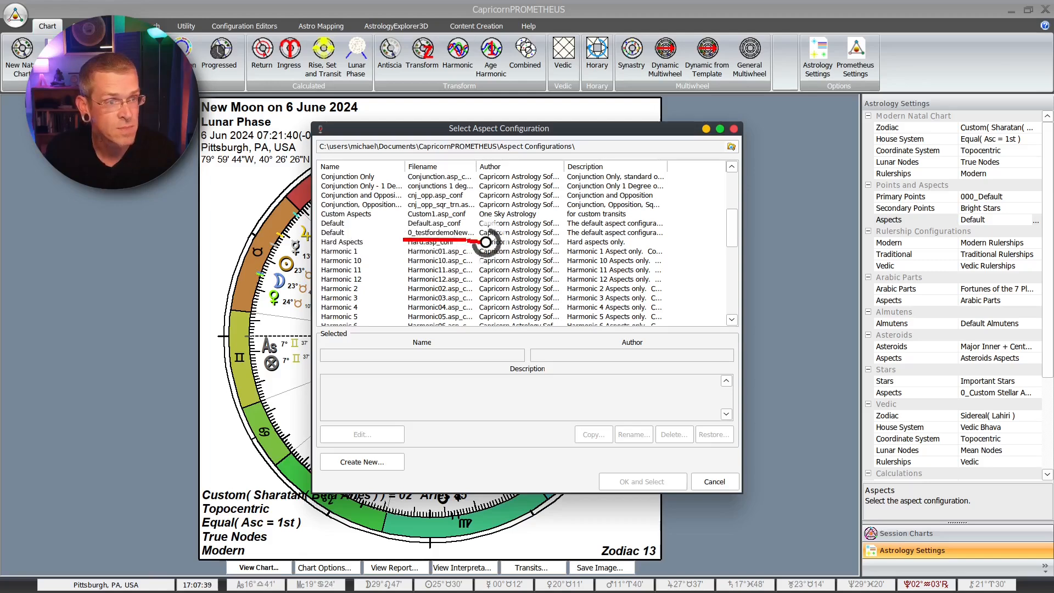
{"action": "left_click", "coordinate": [431, 233]}
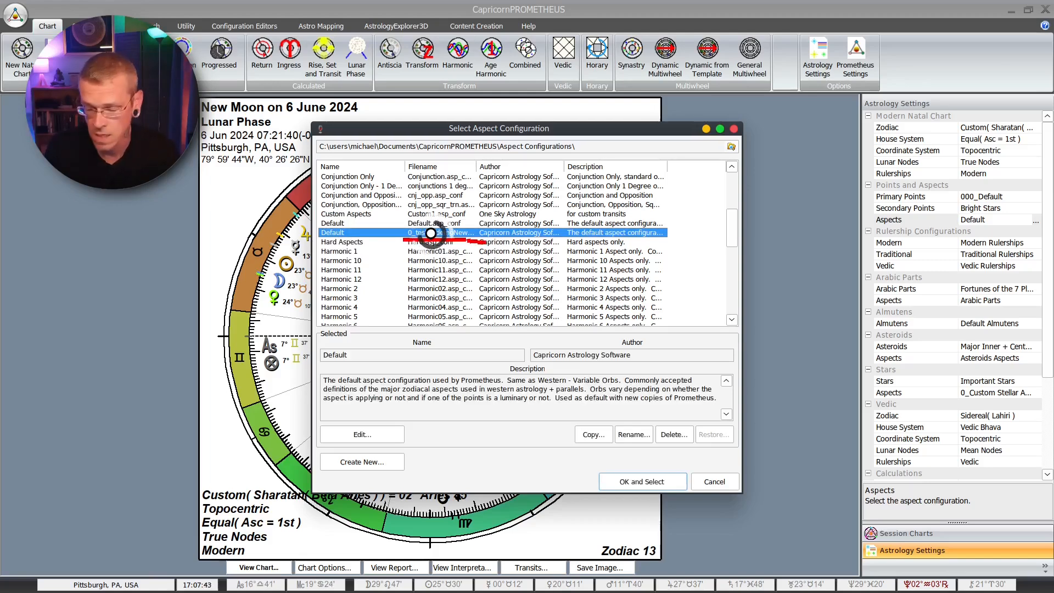
{"action": "left_click", "coordinate": [362, 434]}
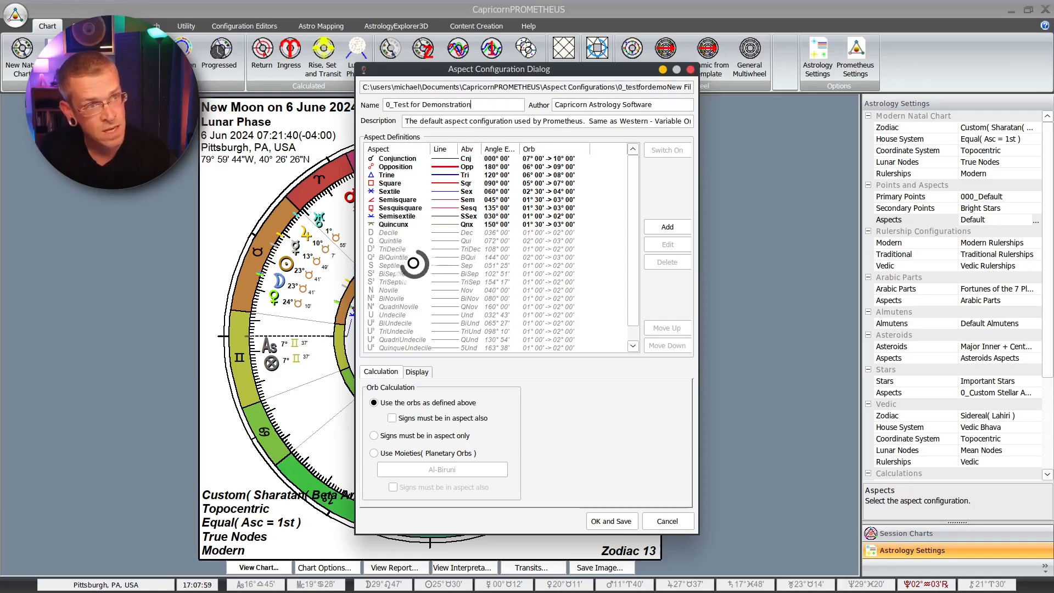
Step: Set the configuration's author to One Sky Astrology and its description to "test for demo"
{"action": "key", "text": "Tab"}
{"action": "type", "text": "O"}
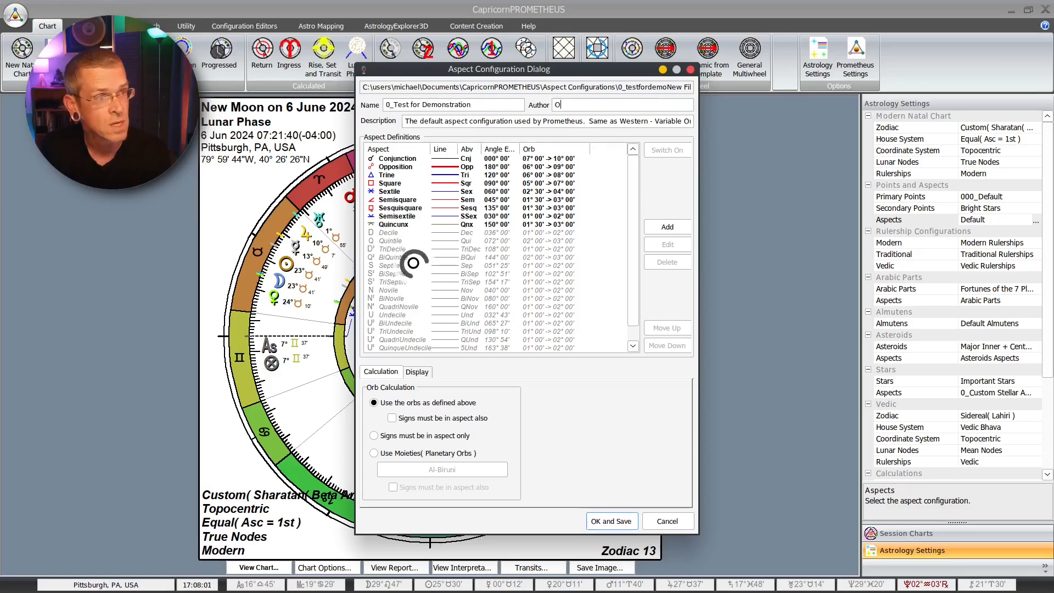
{"action": "type", "text": "ne Sky Astrolog"}
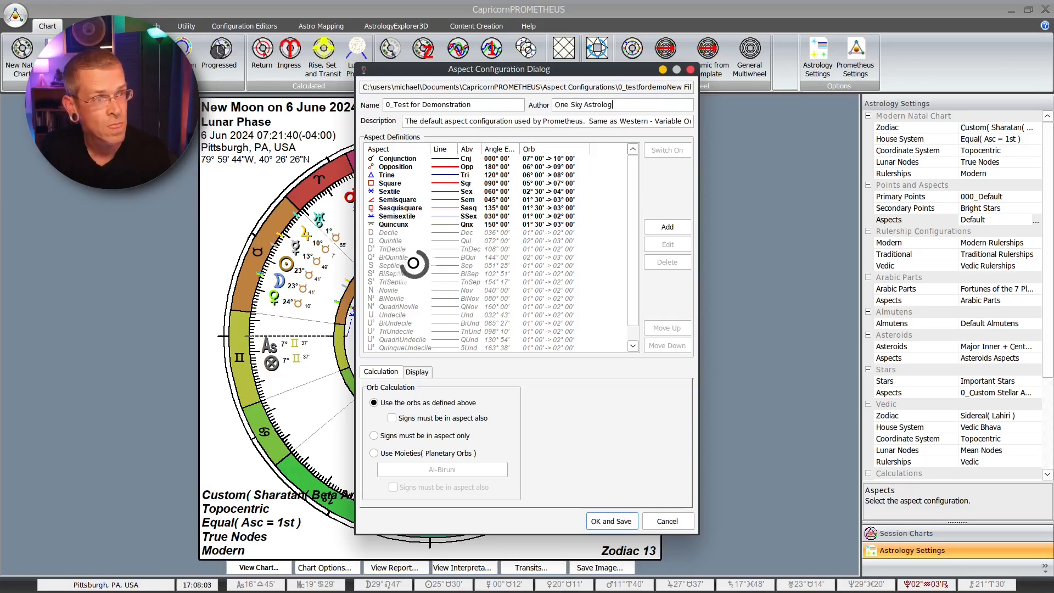
{"action": "type", "text": "y"}
{"action": "key", "text": "Tab"}
{"action": "type", "text": "test f"}
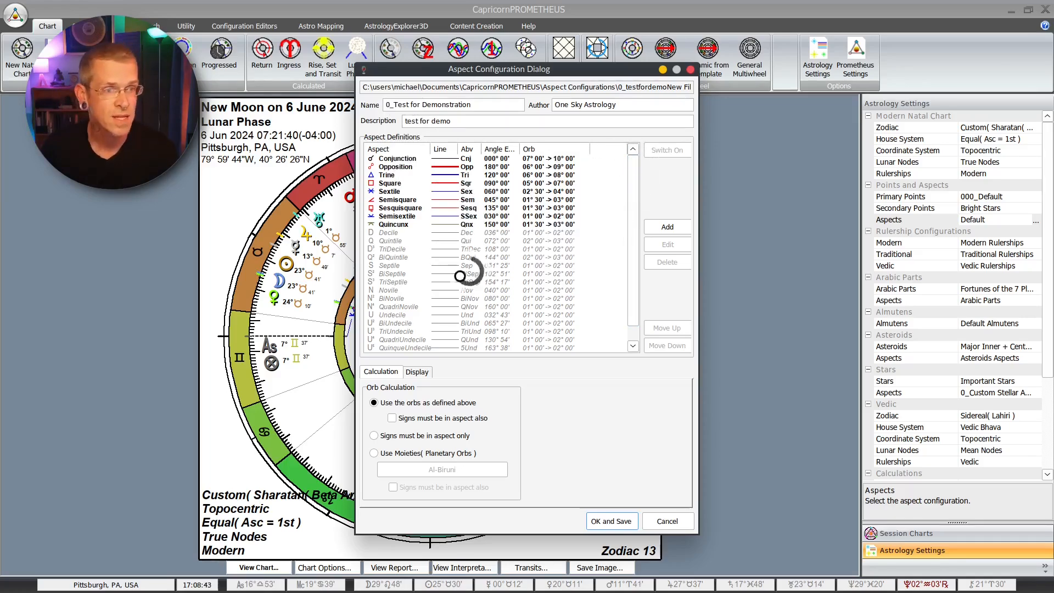
Step: Switch on the Quintile and Septile aspects in the aspect definitions
{"action": "scroll", "coordinate": [462, 299], "scroll_direction": "down", "scroll_amount": 1}
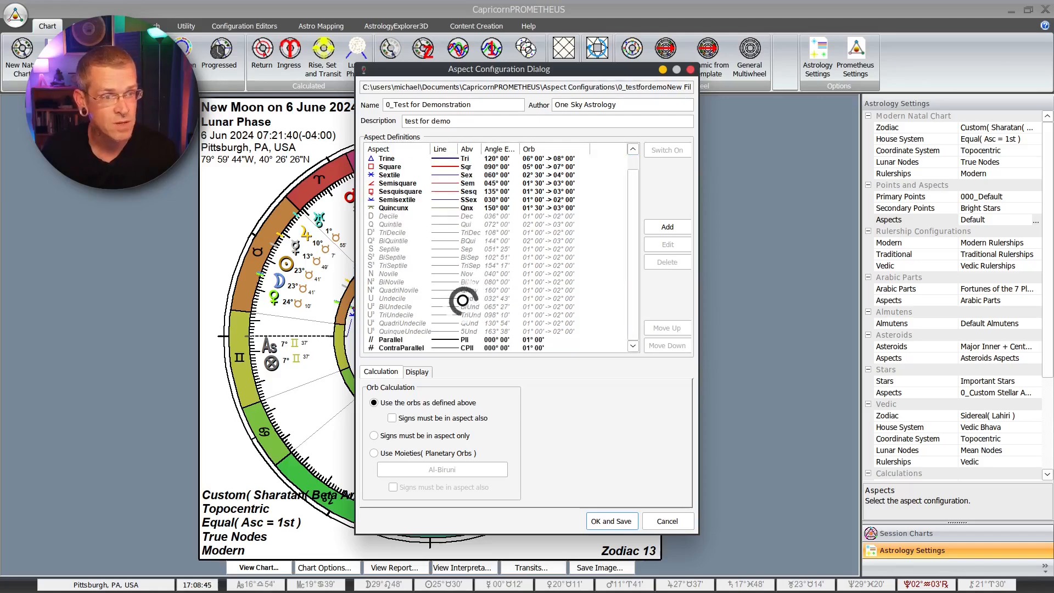
{"action": "scroll", "coordinate": [404, 220], "scroll_direction": "up", "scroll_amount": 1}
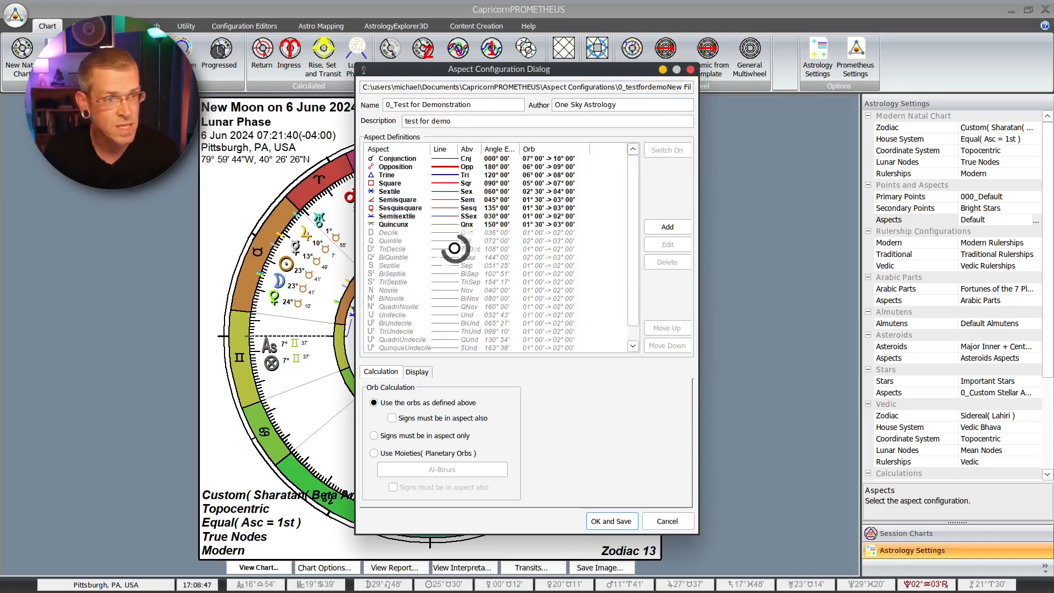
{"action": "left_click", "coordinate": [405, 240]}
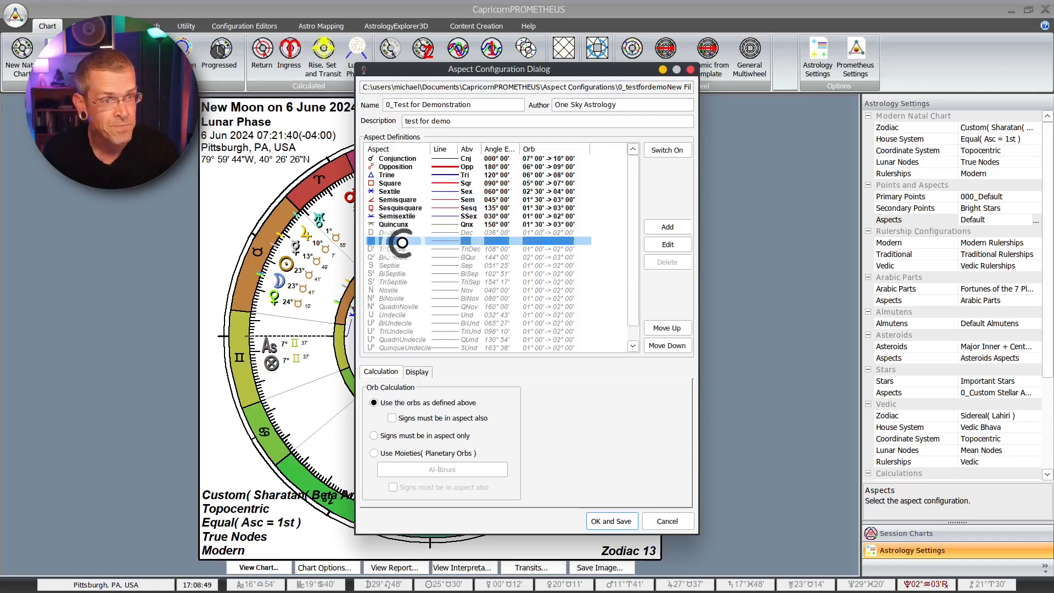
{"action": "left_click", "coordinate": [669, 151]}
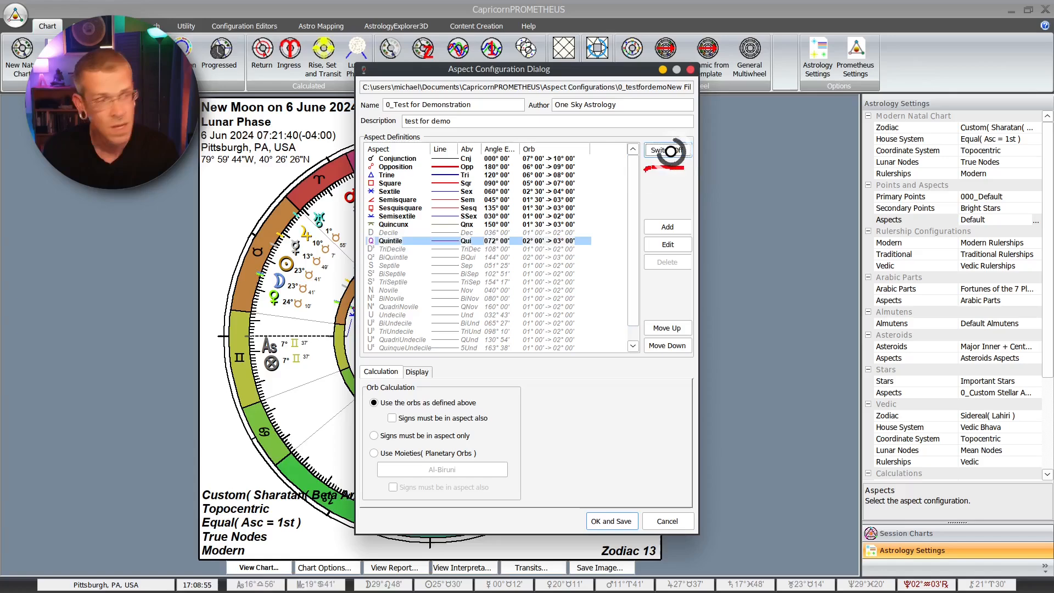
{"action": "left_click", "coordinate": [394, 266]}
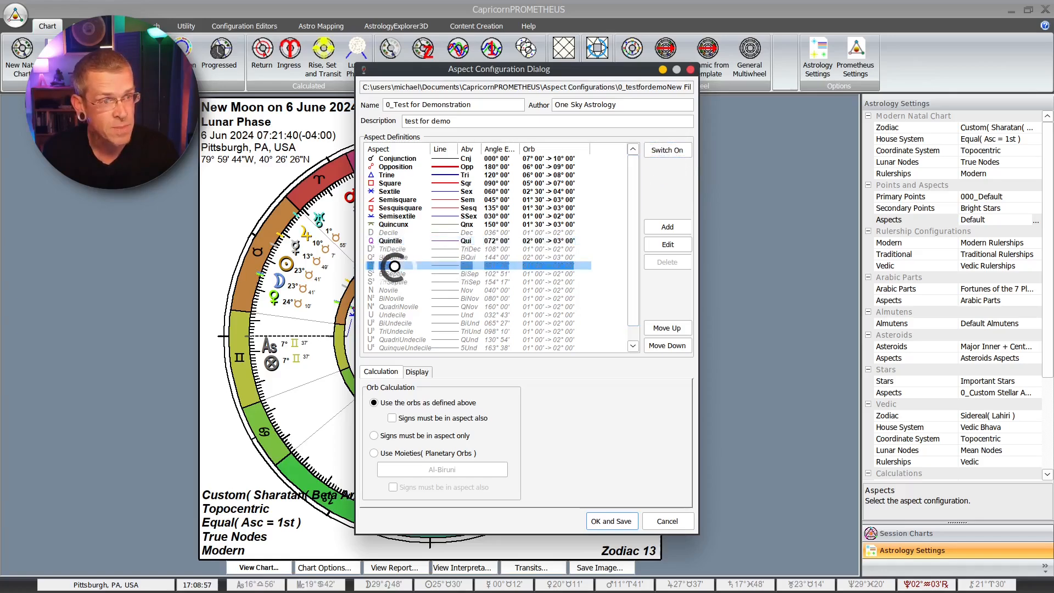
{"action": "left_click", "coordinate": [668, 150]}
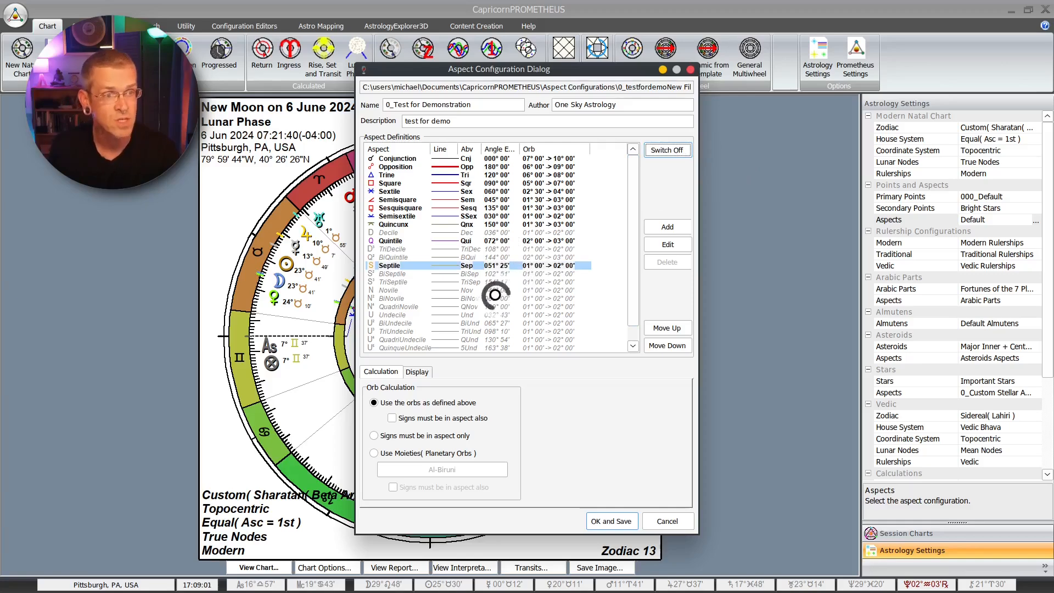
{"action": "left_click", "coordinate": [493, 256]}
{"action": "left_click", "coordinate": [496, 233]}
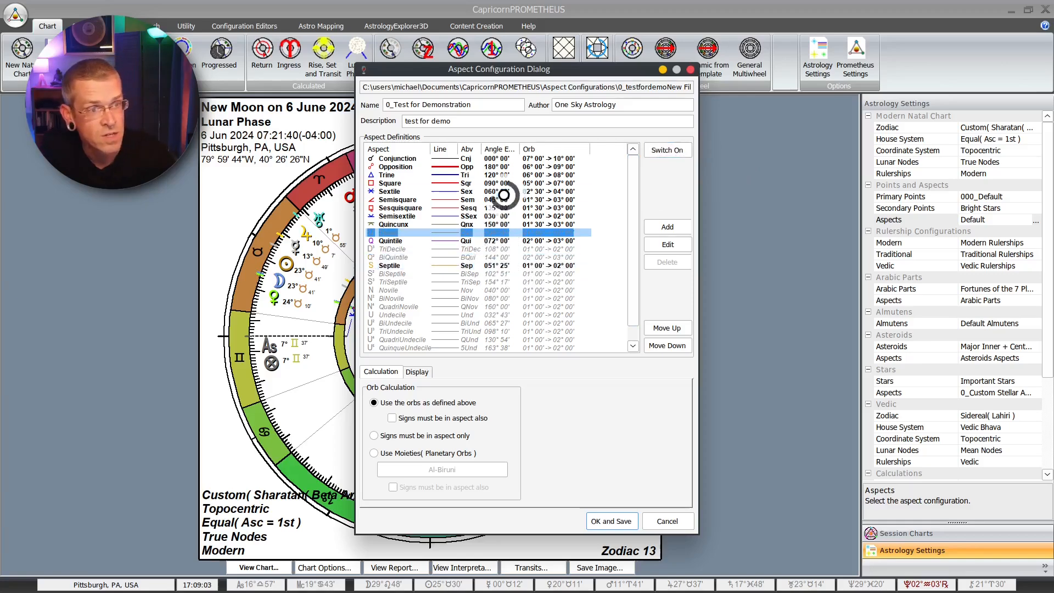
{"action": "left_click", "coordinate": [503, 194]}
{"action": "left_click", "coordinate": [516, 226]}
{"action": "left_click", "coordinate": [493, 281]}
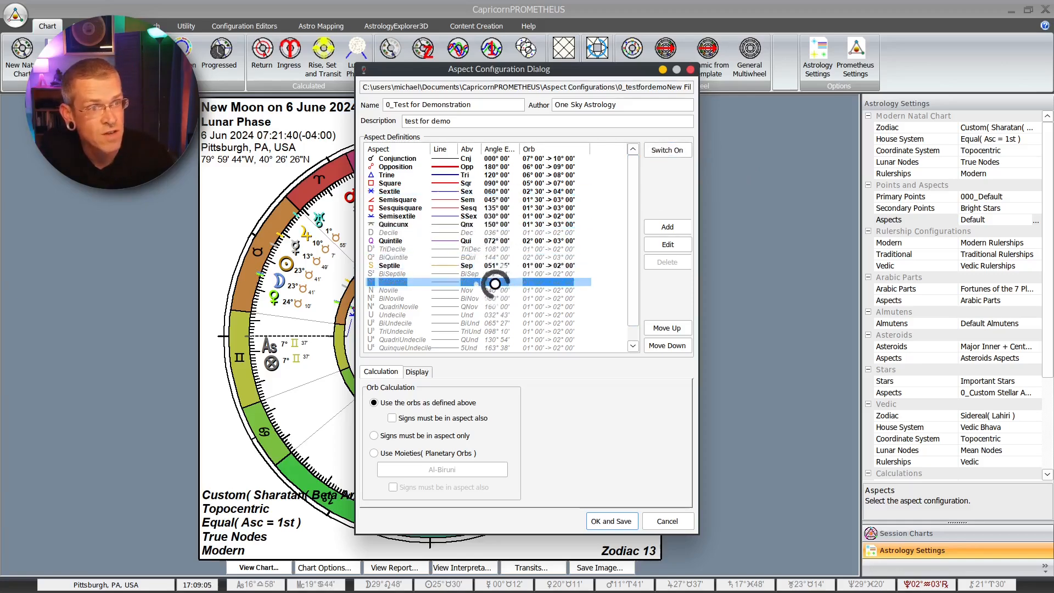
Step: Switch off the ContraParallel aspect at the end of the aspect definitions
{"action": "scroll", "coordinate": [495, 297], "scroll_direction": "down", "scroll_amount": 1}
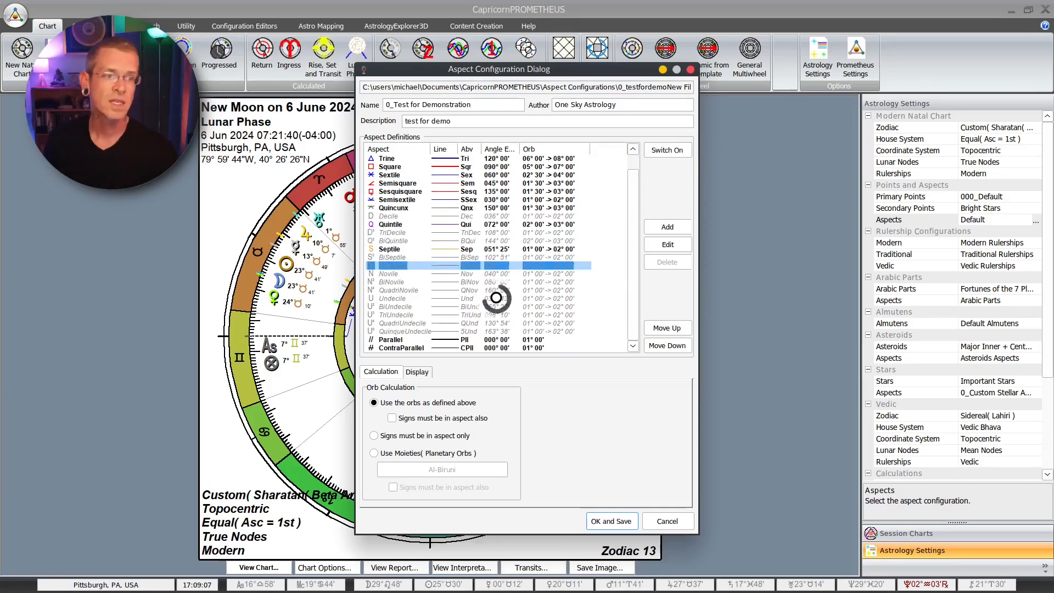
{"action": "left_click", "coordinate": [410, 347]}
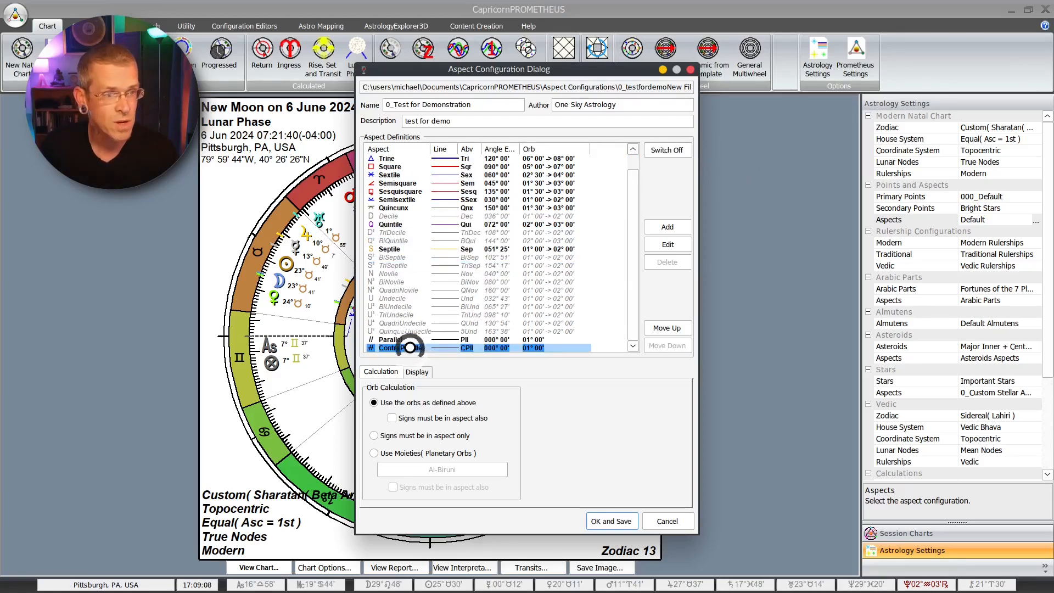
{"action": "left_click", "coordinate": [679, 153]}
{"action": "left_click", "coordinate": [528, 298]}
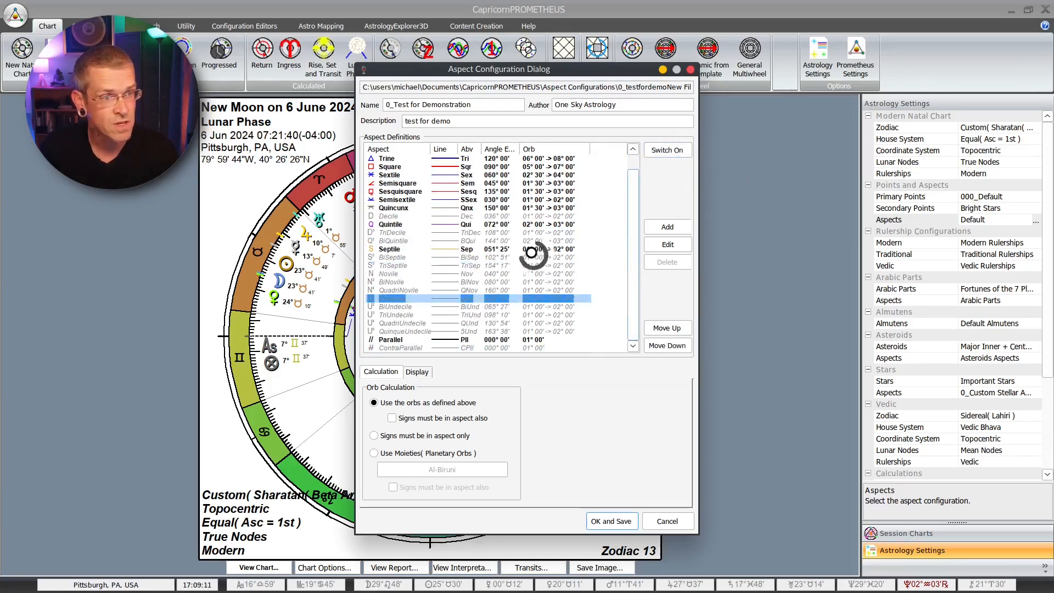
{"action": "left_click", "coordinate": [513, 241]}
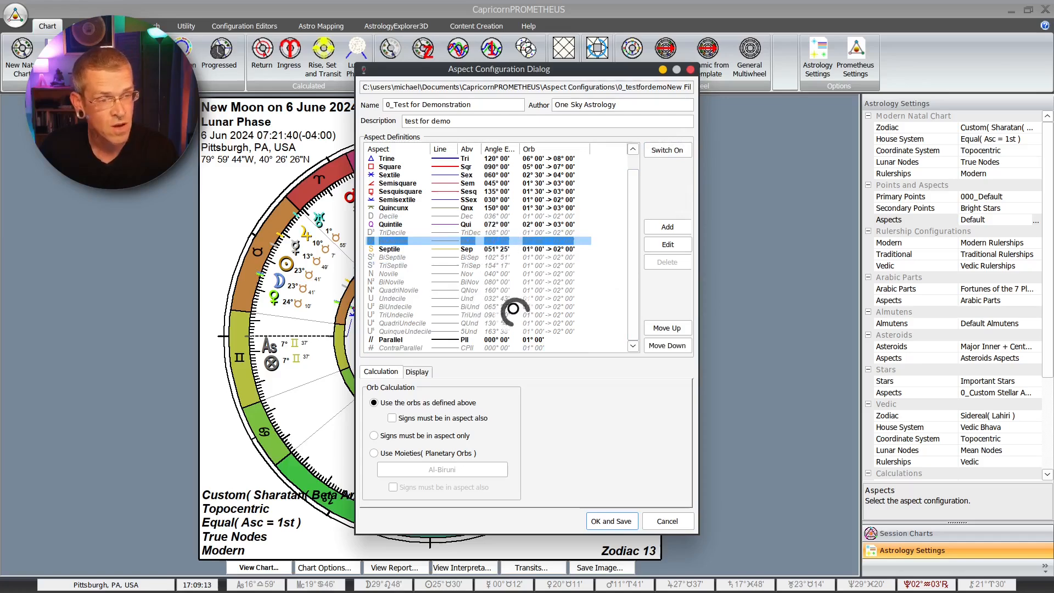
{"action": "scroll", "coordinate": [492, 290], "scroll_direction": "up", "scroll_amount": 1}
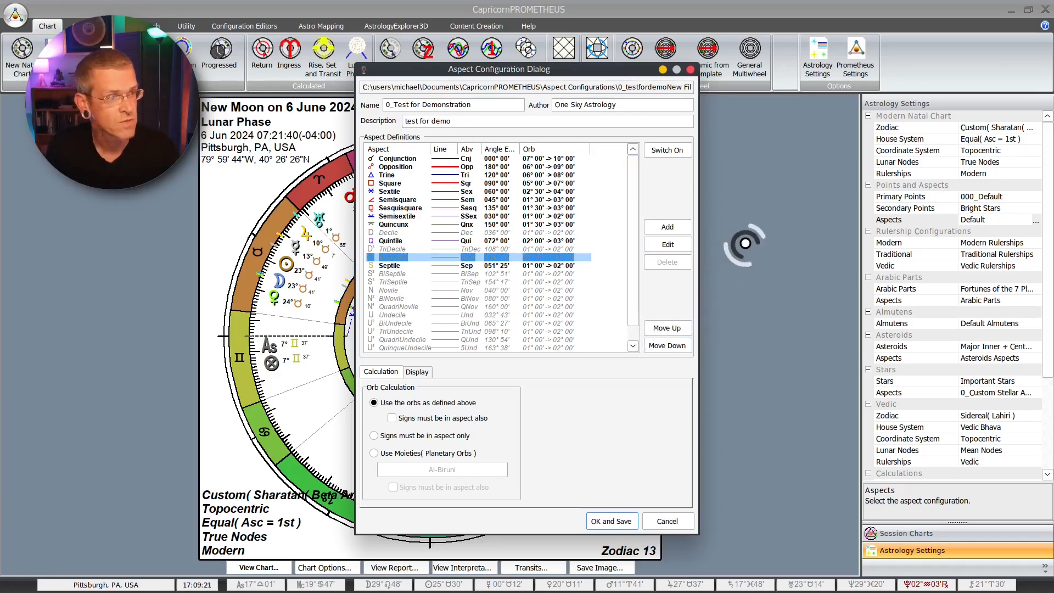
{"action": "left_click_drag", "start_coordinate": [712, 245], "coordinate": [722, 234]}
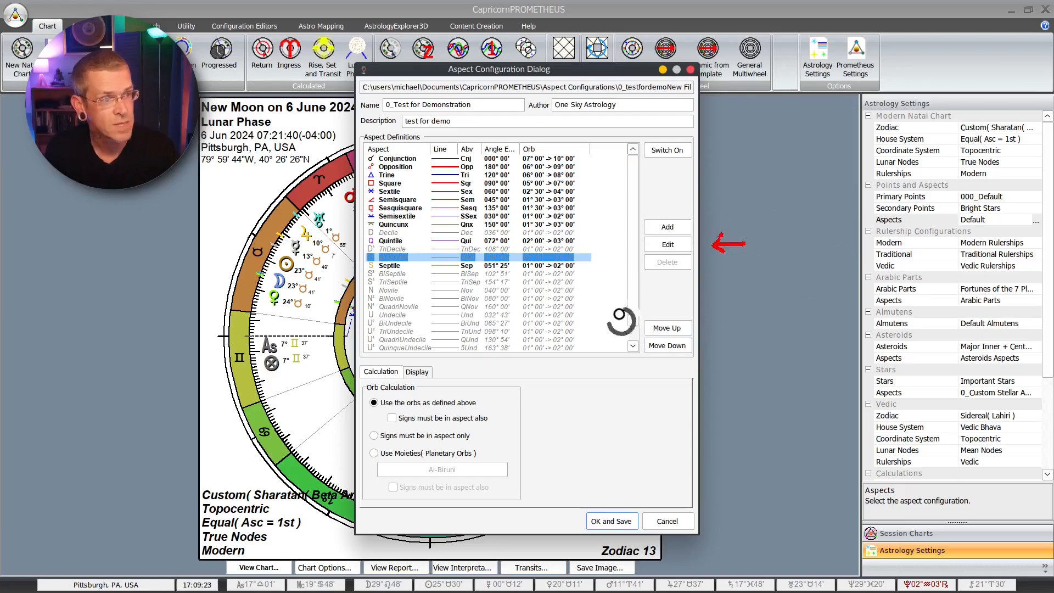
{"action": "mouse_move", "coordinate": [637, 254]}
{"action": "left_mouse_down"}
{"action": "mouse_move", "coordinate": [693, 252]}
{"action": "mouse_move", "coordinate": [695, 265]}
{"action": "left_mouse_up"}
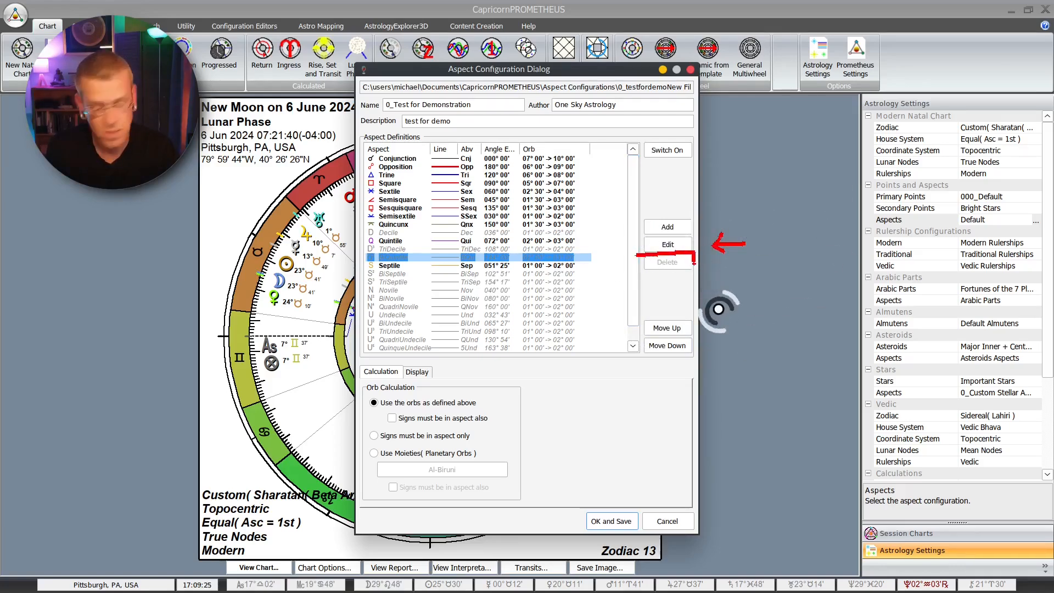
{"action": "key", "text": "shift+super+F11"}
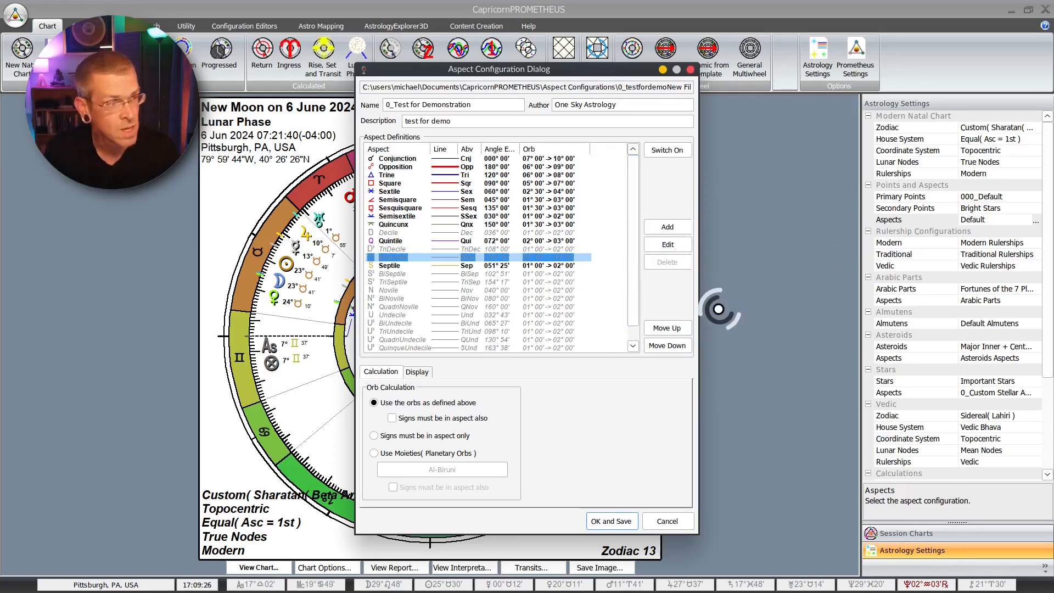
Step: Set the Opposition aspect's colour to bright spring green in the aspect definitions
{"action": "left_click", "coordinate": [403, 158]}
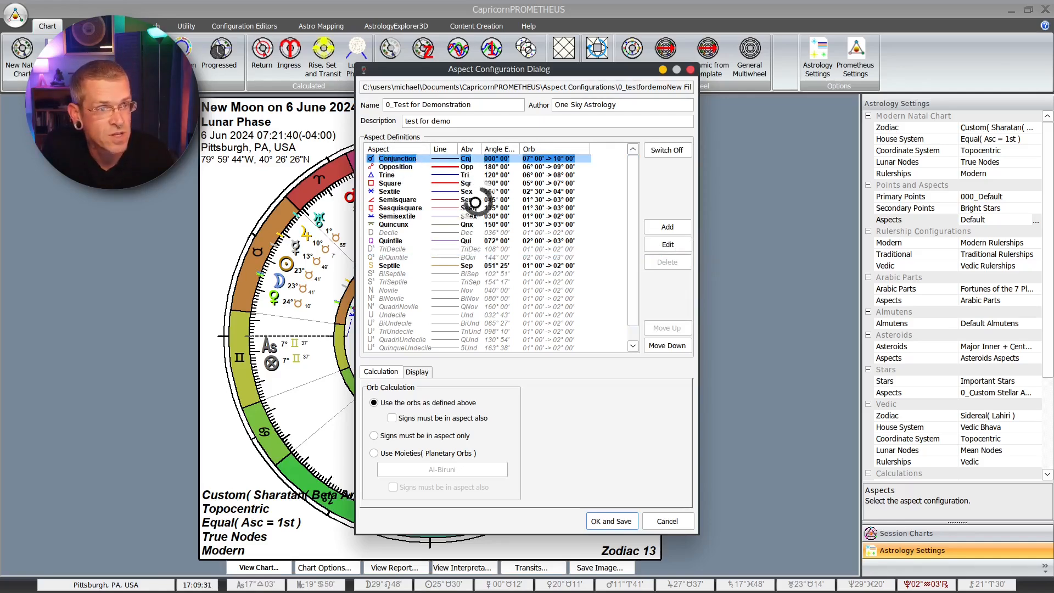
{"action": "left_click", "coordinate": [443, 167]}
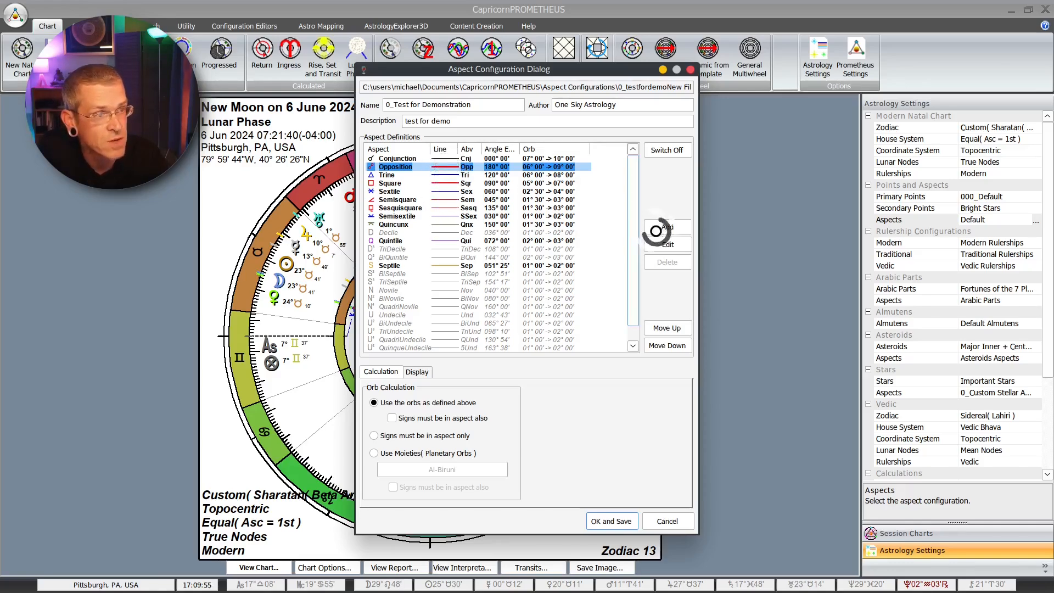
{"action": "left_click", "coordinate": [667, 244]}
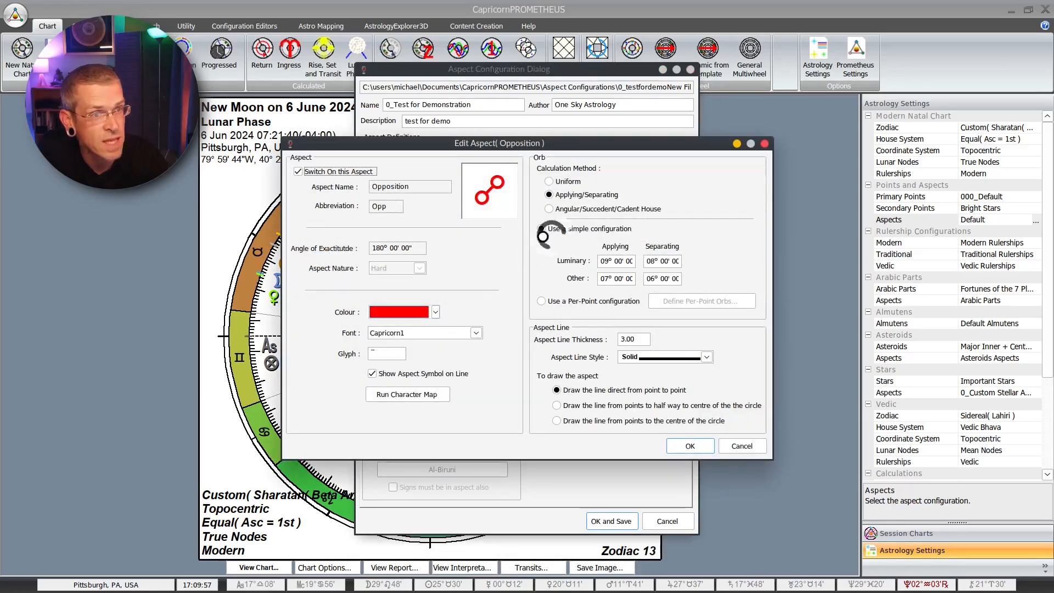
{"action": "left_click", "coordinate": [435, 311]}
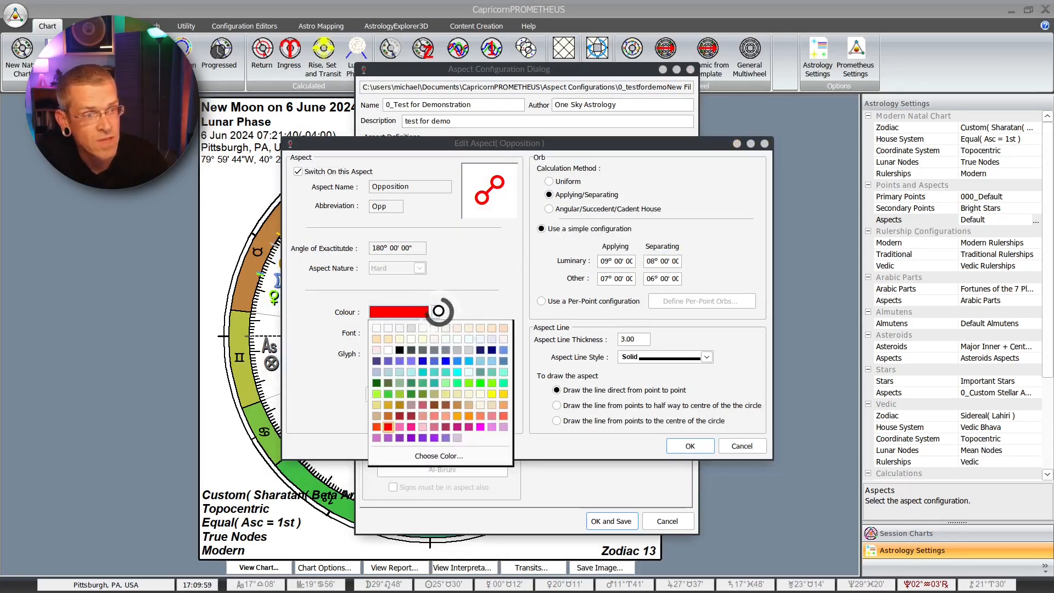
{"action": "left_click", "coordinate": [457, 381]}
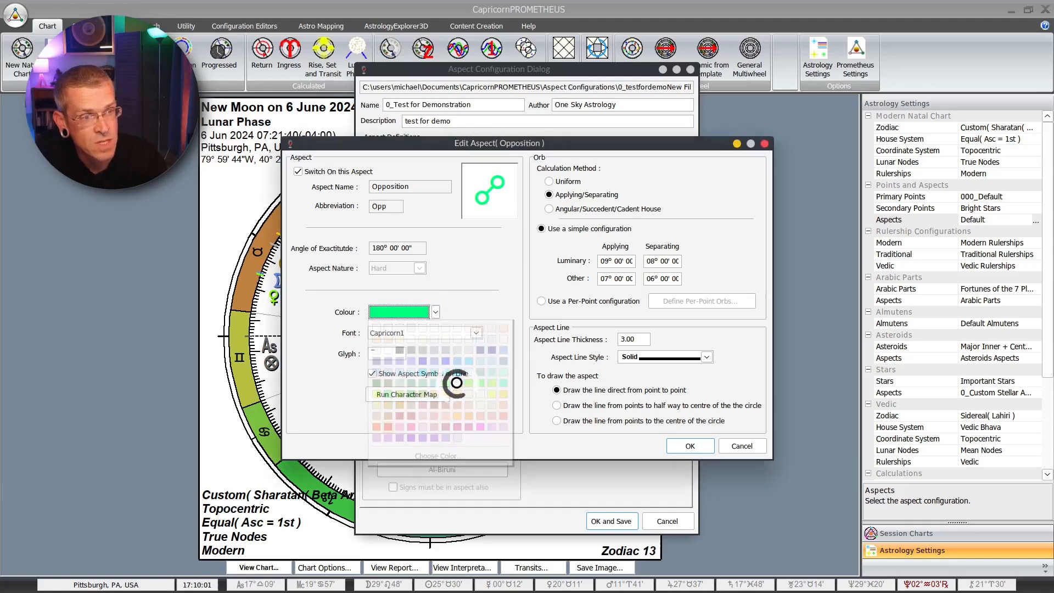
{"action": "left_click", "coordinate": [435, 311]}
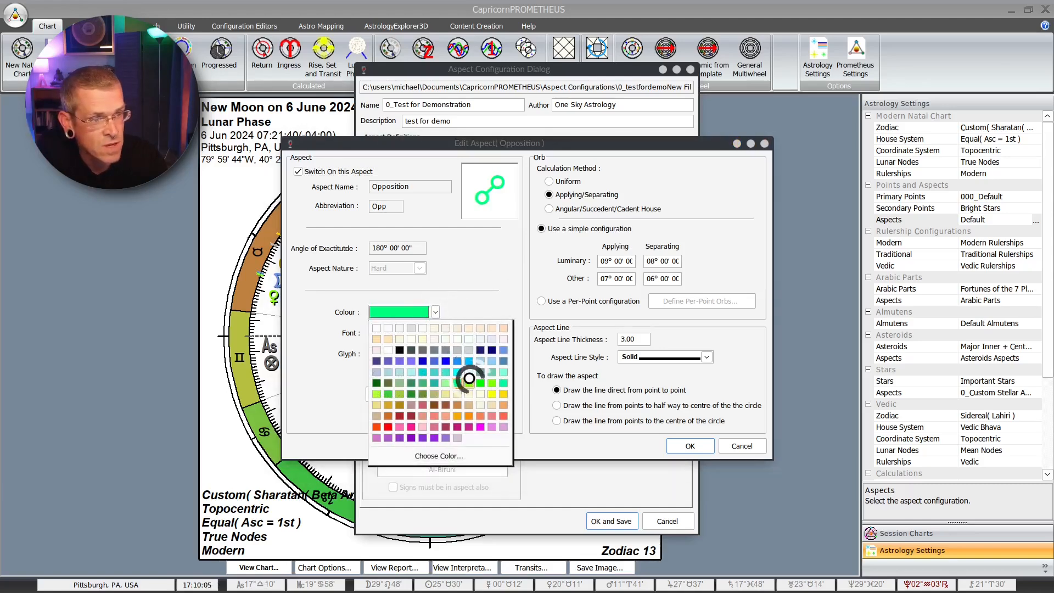
{"action": "left_click", "coordinate": [388, 394]}
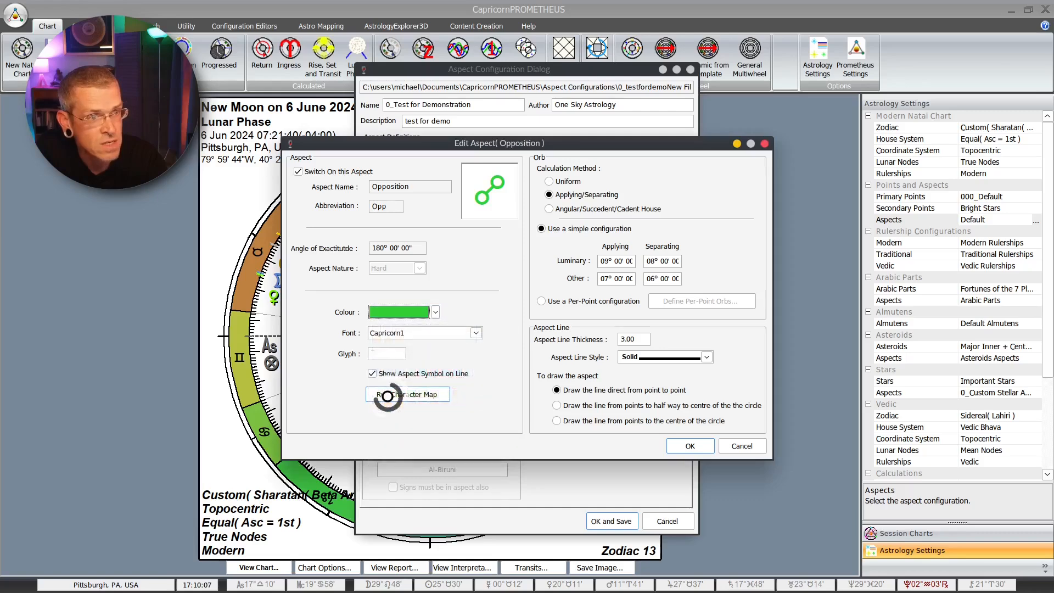
{"action": "left_click", "coordinate": [435, 311]}
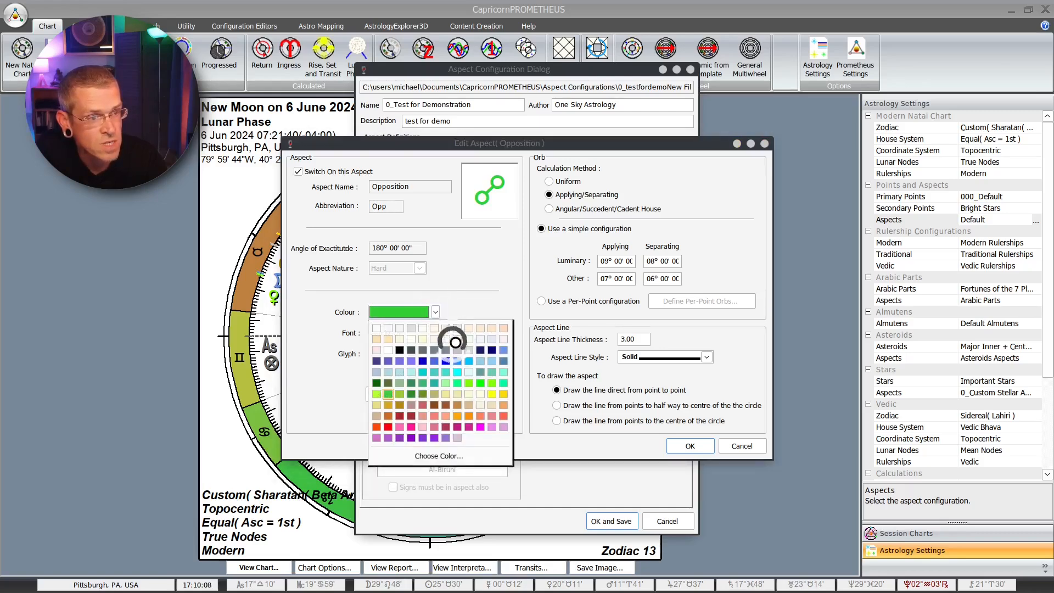
{"action": "left_click", "coordinate": [464, 384]}
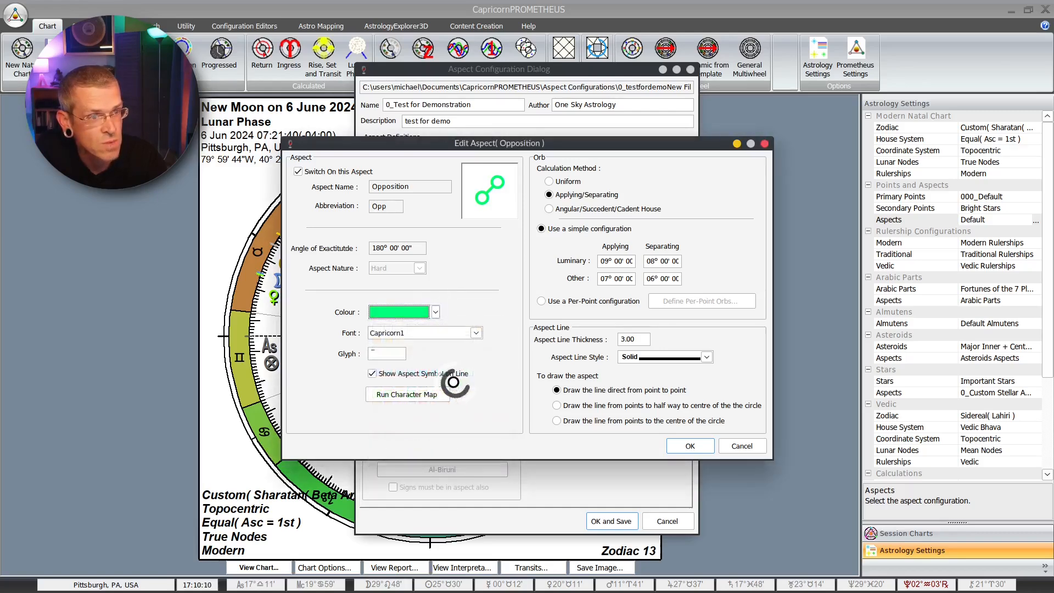
{"action": "left_click", "coordinate": [696, 445]}
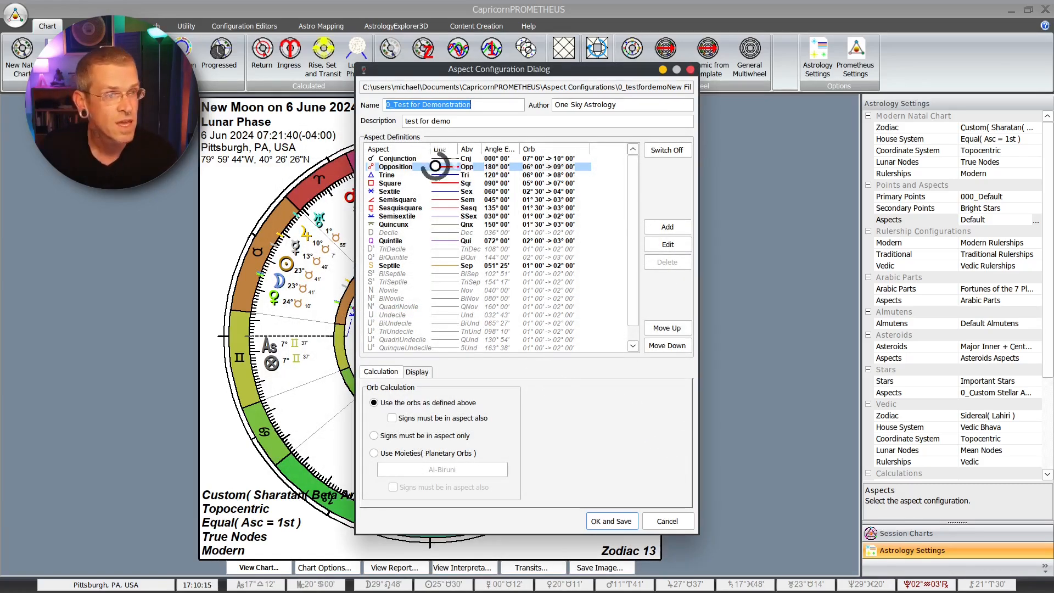
{"action": "left_click", "coordinate": [439, 166]}
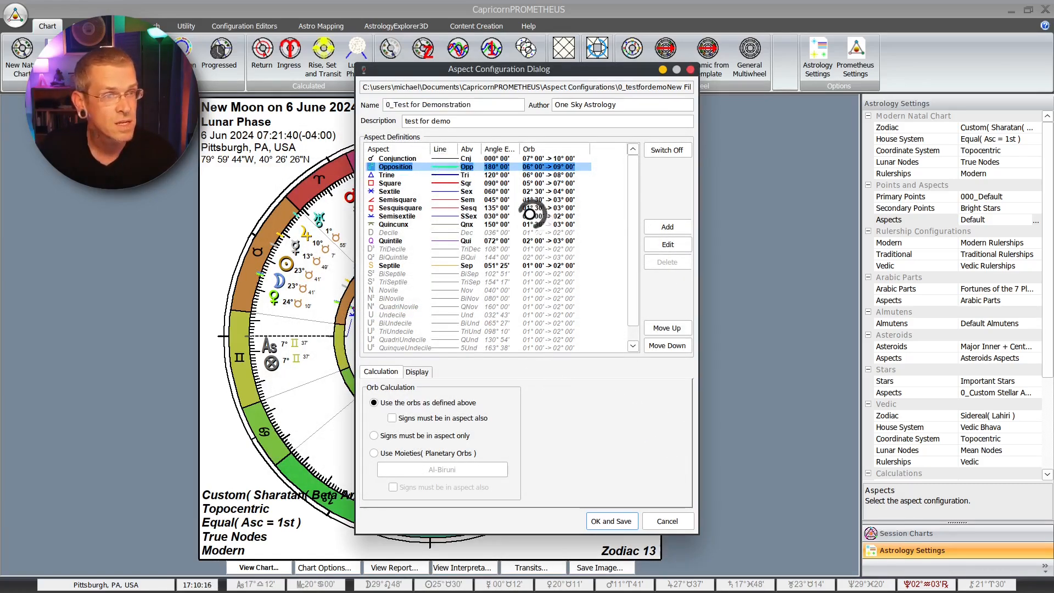
Step: Change the Square aspect's colour to lime green in the aspect definitions
{"action": "left_click", "coordinate": [448, 183]}
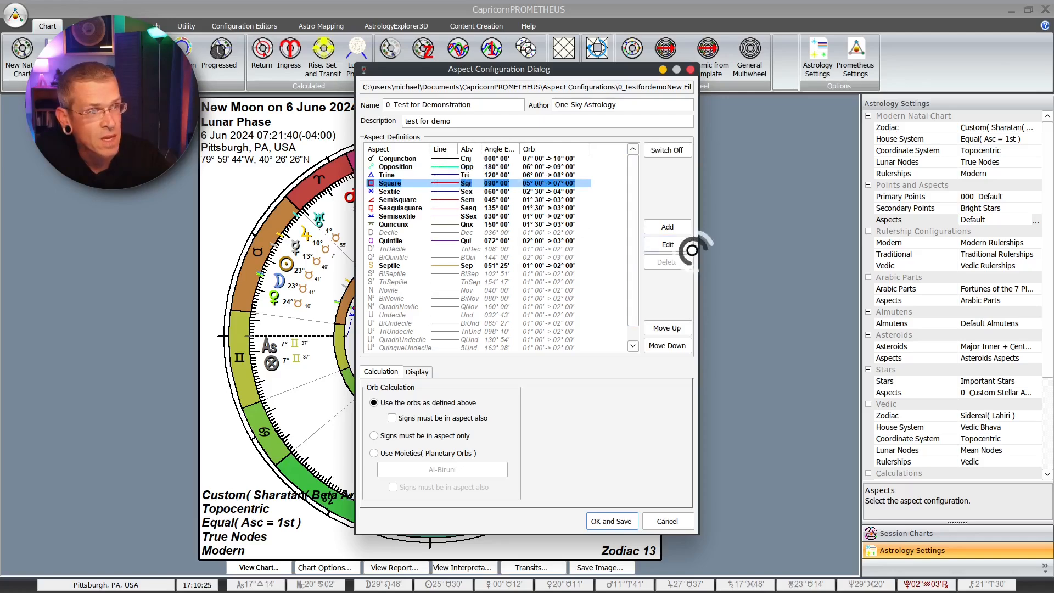
{"action": "left_click", "coordinate": [666, 244]}
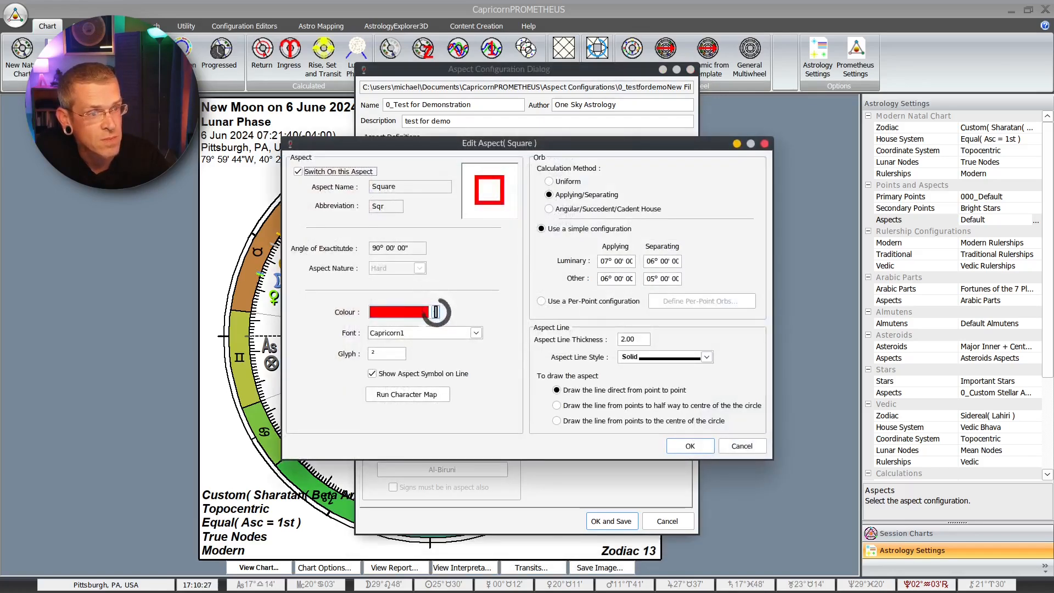
{"action": "left_click", "coordinate": [435, 311]}
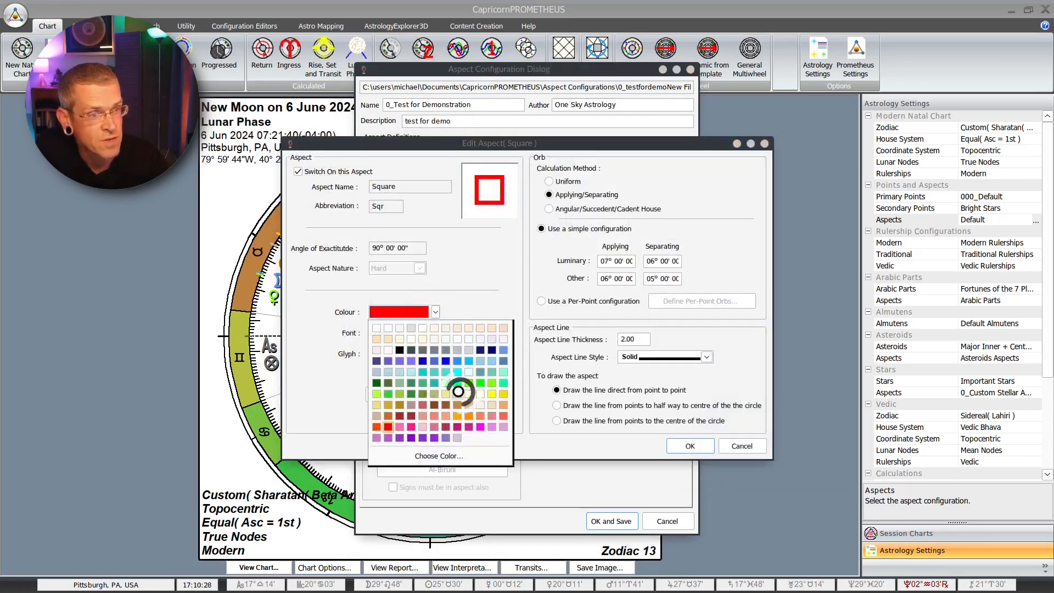
{"action": "left_click", "coordinate": [388, 394]}
{"action": "left_click", "coordinate": [689, 446]}
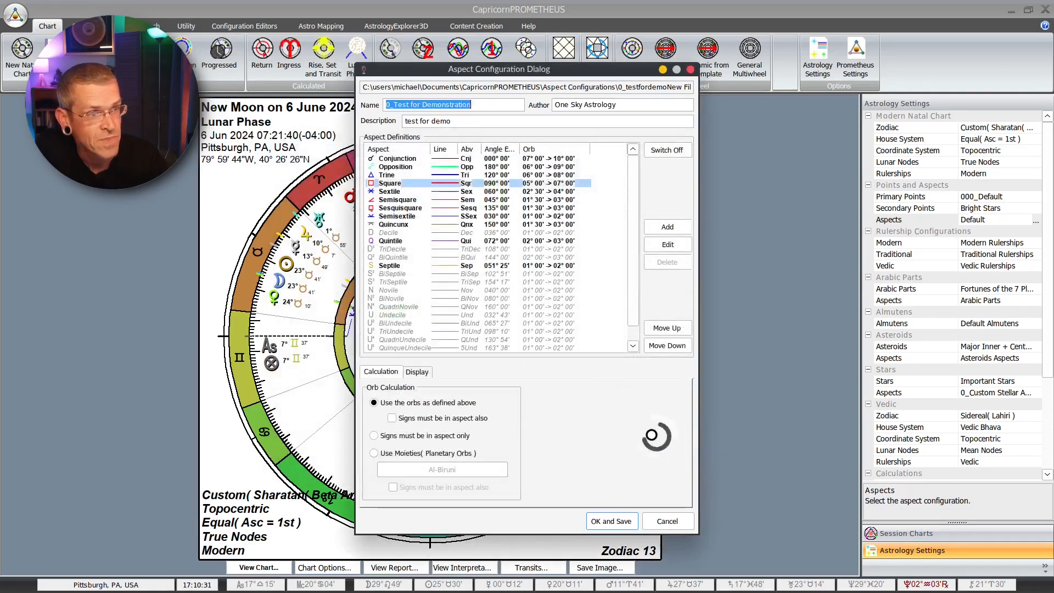
{"action": "left_click", "coordinate": [447, 208]}
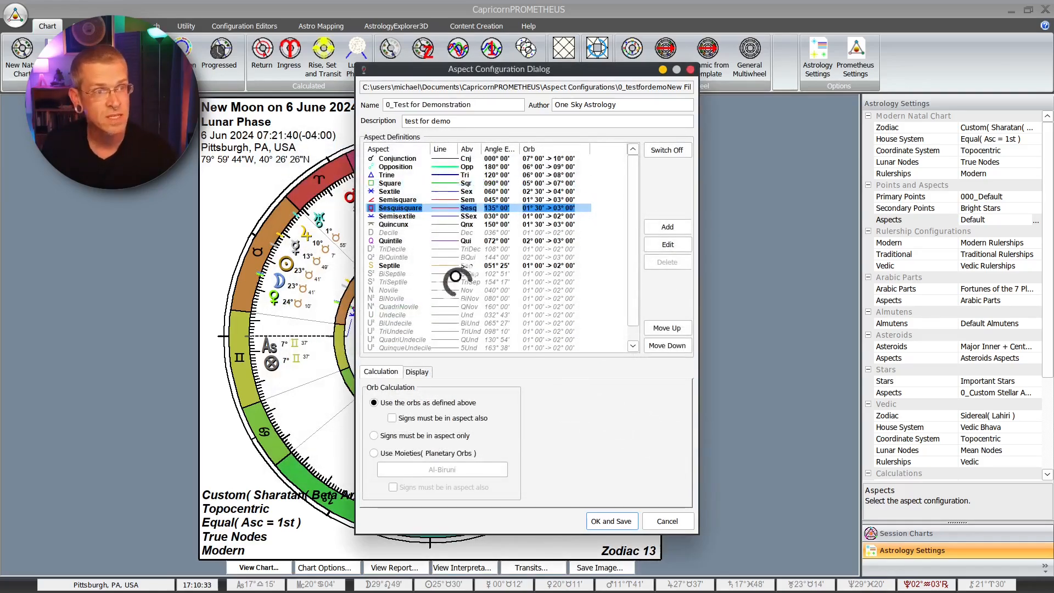
Step: Save the aspect configuration and select it as the chart's active one
{"action": "left_click", "coordinate": [613, 521]}
{"action": "left_click", "coordinate": [639, 481]}
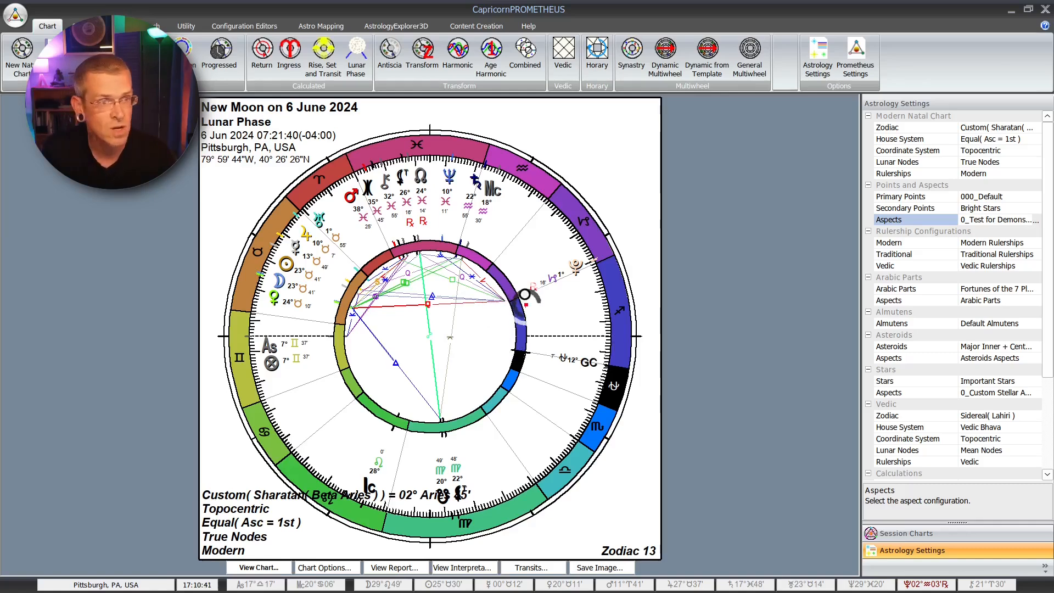
{"action": "mouse_move", "coordinate": [526, 283]}
{"action": "left_mouse_down"}
{"action": "mouse_move", "coordinate": [428, 453]}
{"action": "mouse_move", "coordinate": [419, 248]}
{"action": "left_mouse_up"}
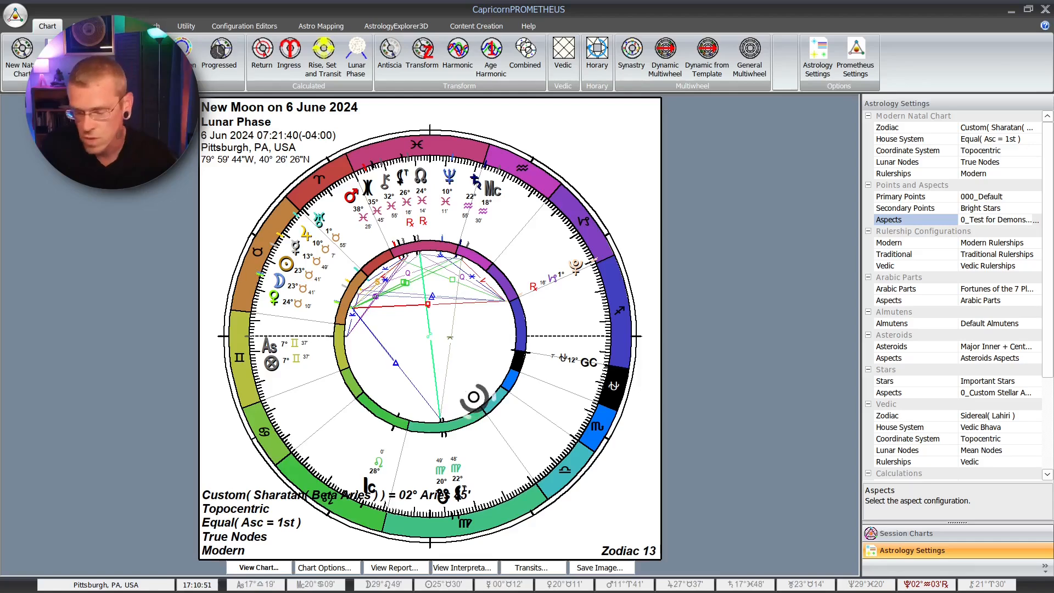
Step: Reopen the 0_Test for Demonstration aspect configuration for editing
{"action": "left_click", "coordinate": [991, 219]}
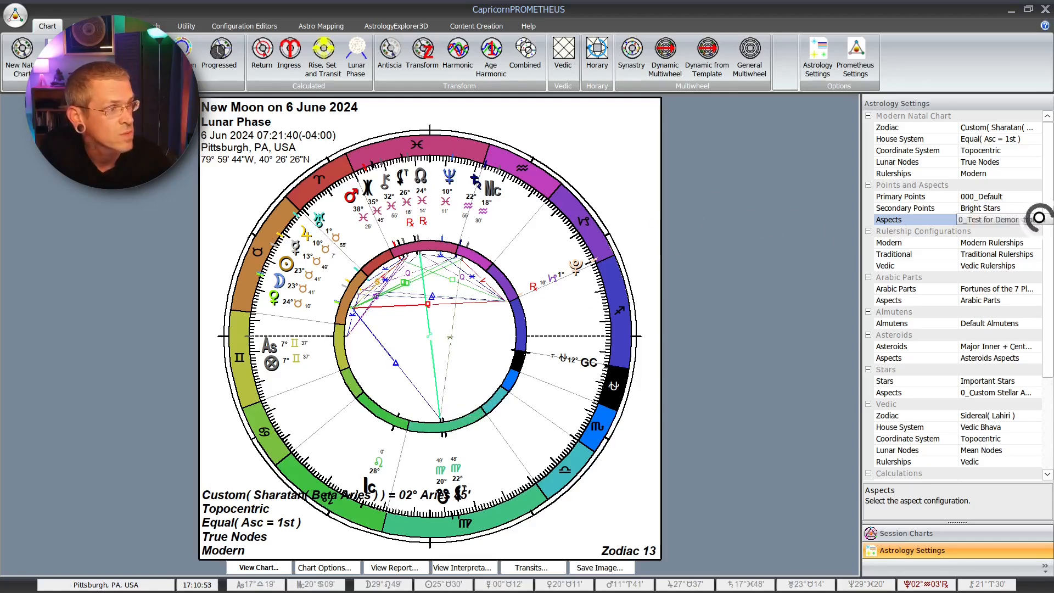
{"action": "left_click", "coordinate": [1038, 219]}
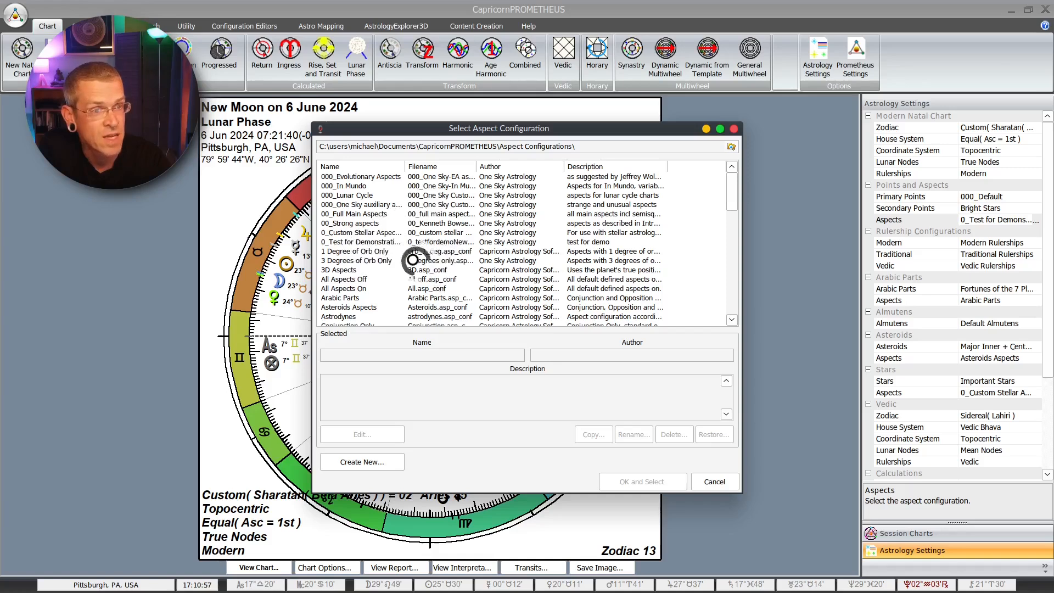
{"action": "left_click", "coordinate": [370, 242]}
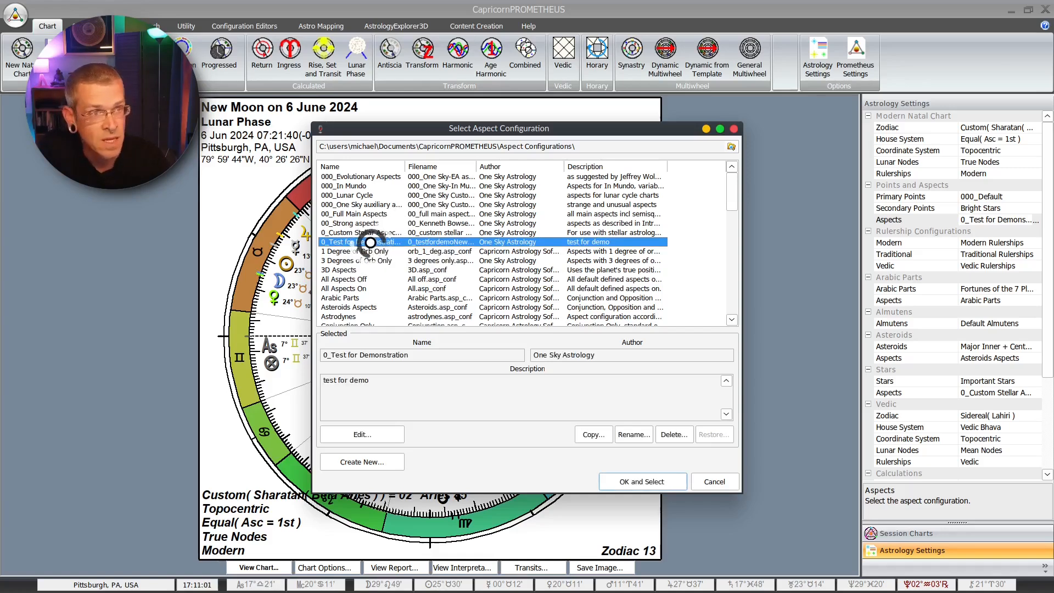
{"action": "left_click", "coordinate": [376, 434]}
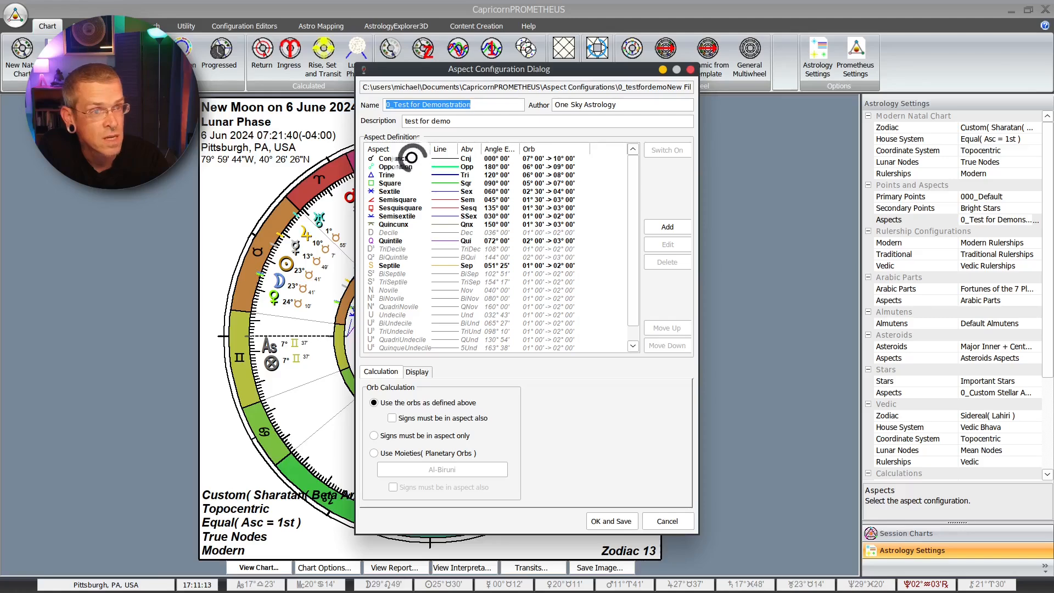
Step: Give the Trine aspect a line thickness of 4.00 and a light blue colour, and apply the saved configuration to the chart
{"action": "left_click", "coordinate": [403, 174]}
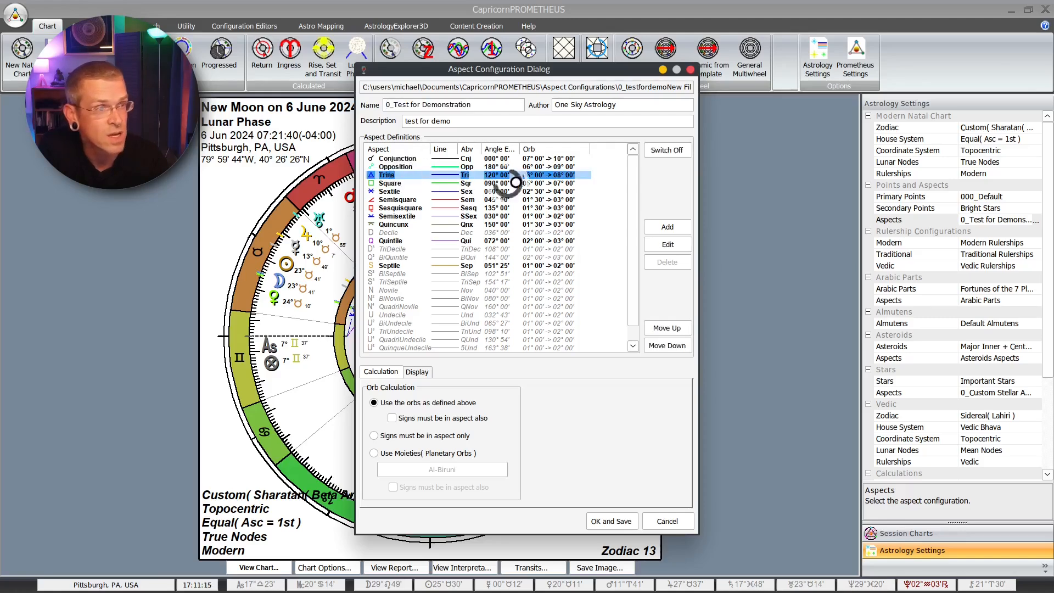
{"action": "left_click", "coordinate": [668, 244]}
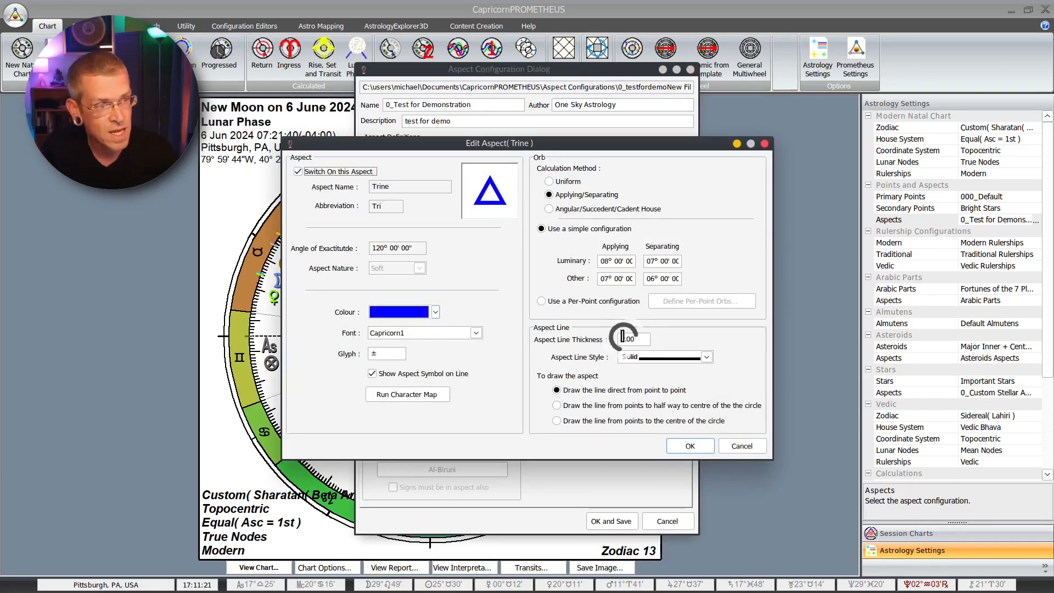
{"action": "left_click_drag", "start_coordinate": [625, 340], "coordinate": [601, 355]}
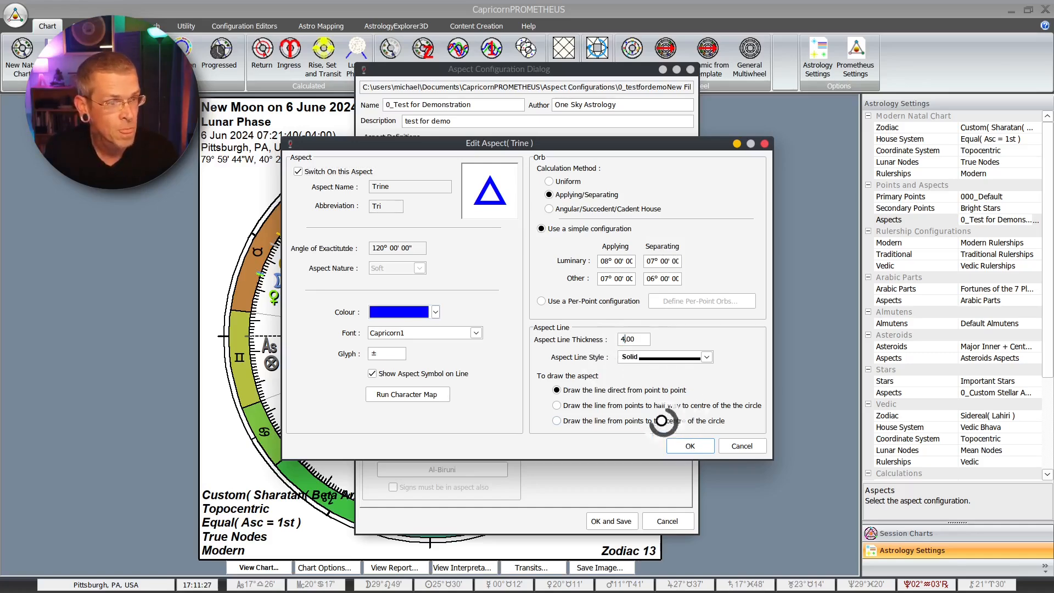
{"action": "left_click", "coordinate": [435, 310]}
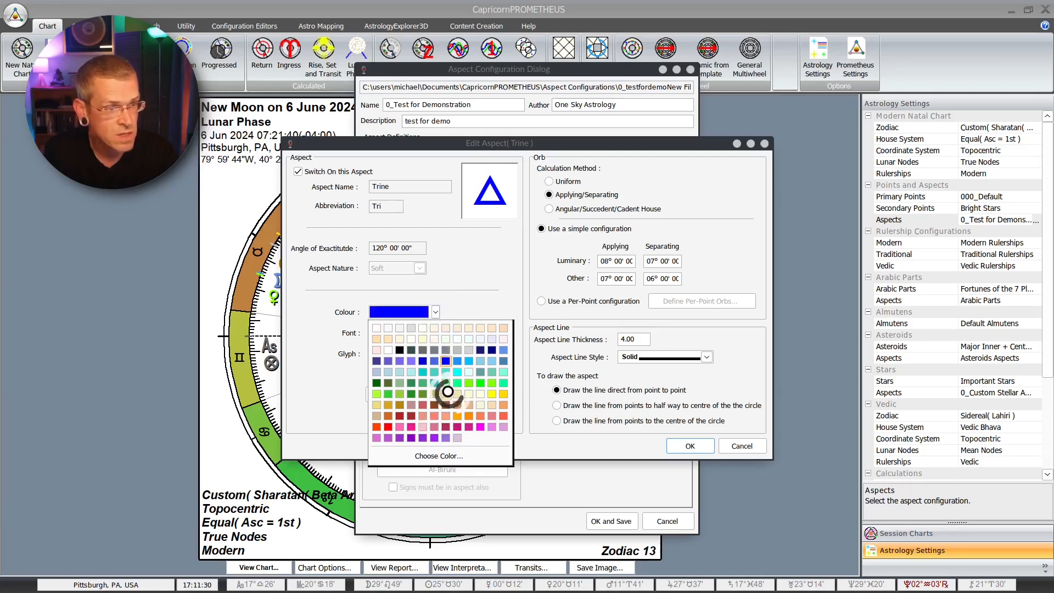
{"action": "left_click", "coordinate": [457, 360]}
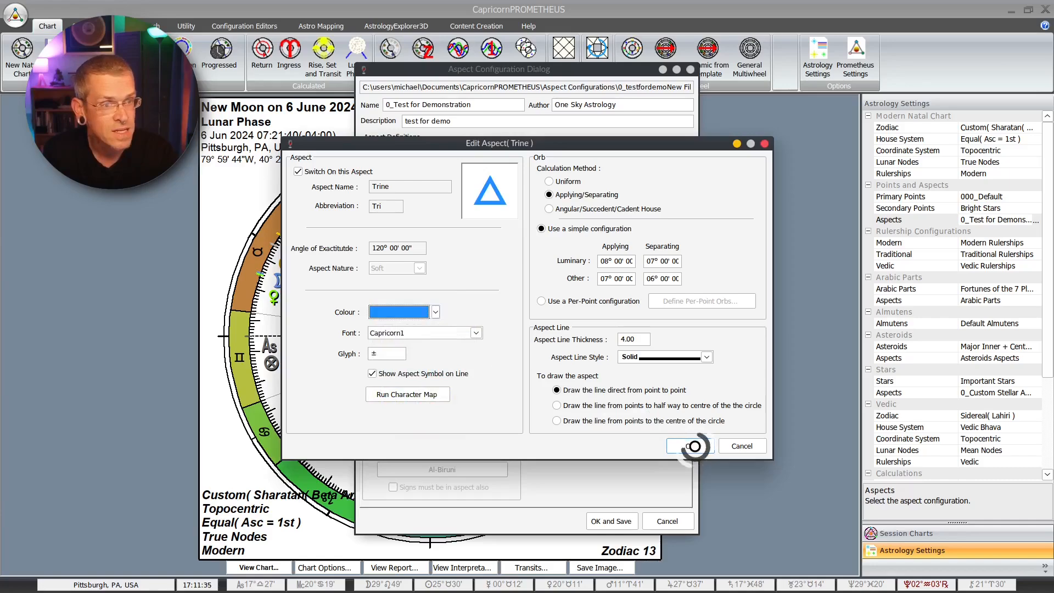
{"action": "left_click", "coordinate": [694, 446]}
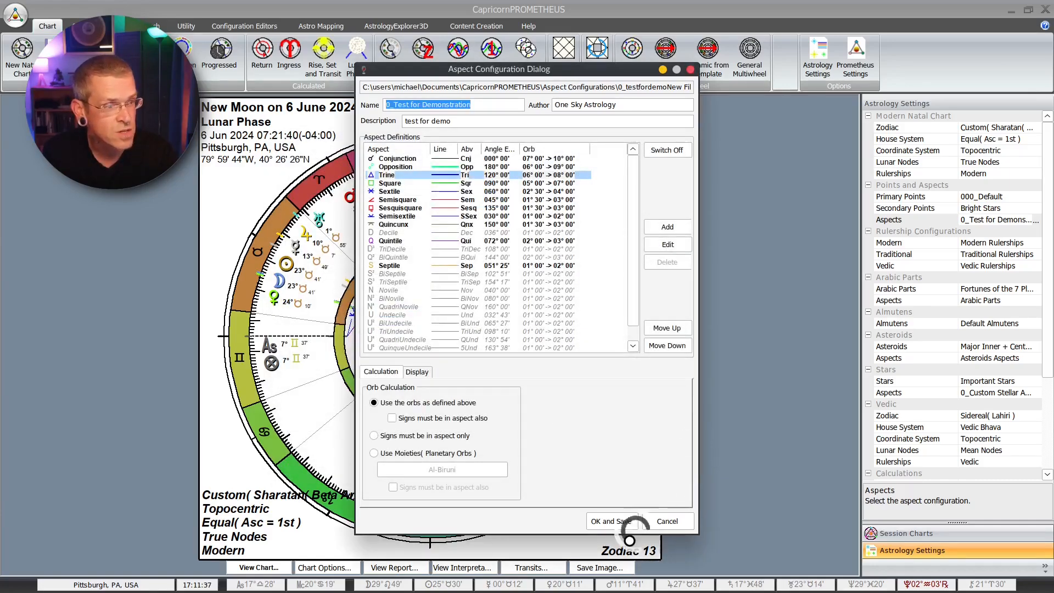
{"action": "left_click", "coordinate": [610, 521]}
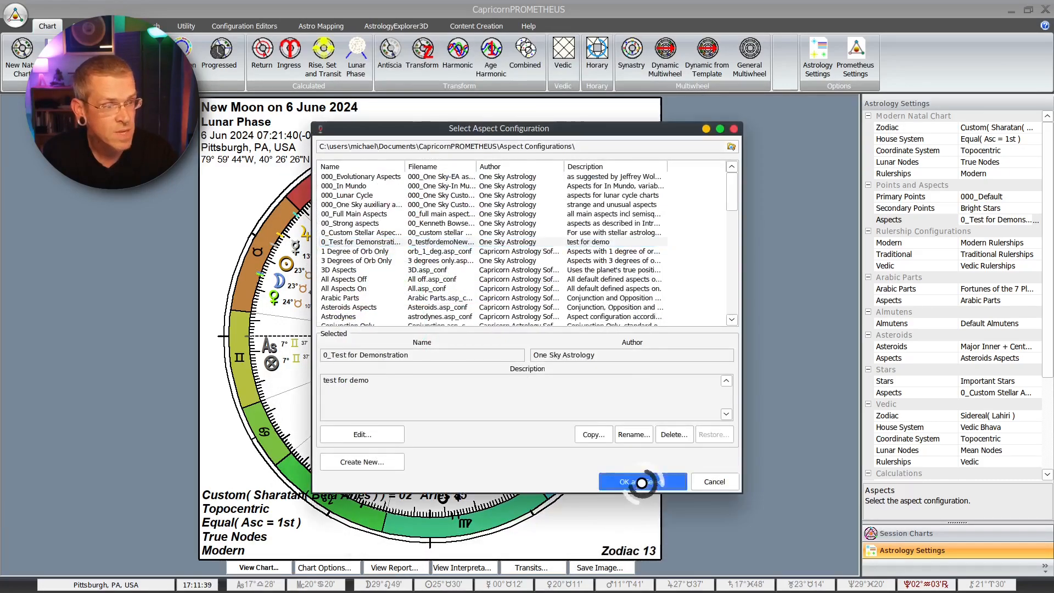
{"action": "left_click", "coordinate": [637, 475]}
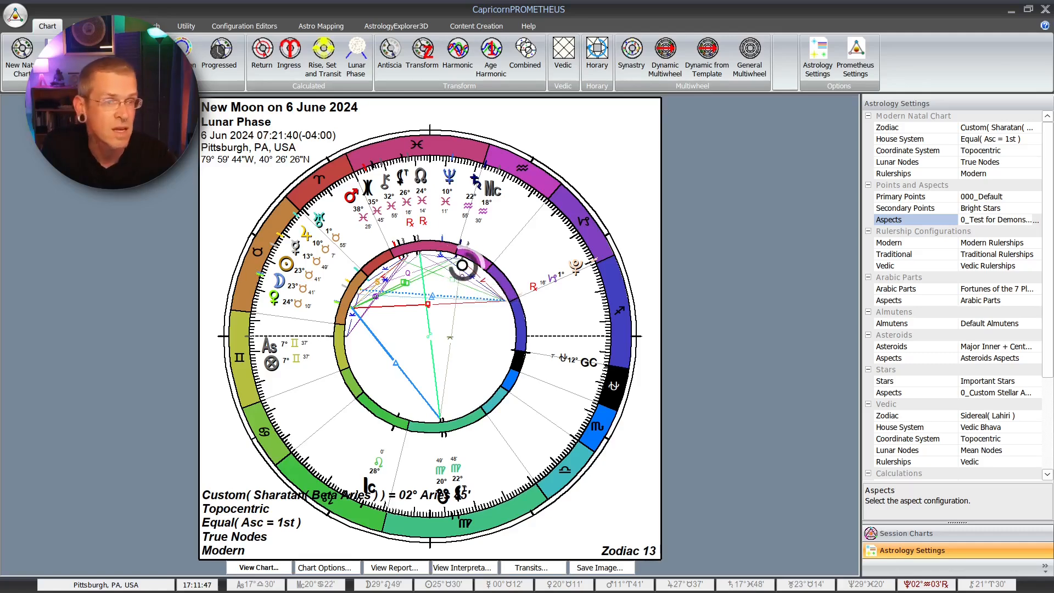
Step: Reopen the 0_Test for Demonstration aspect configuration and open its Opposition aspect for editing
{"action": "left_click", "coordinate": [1035, 220]}
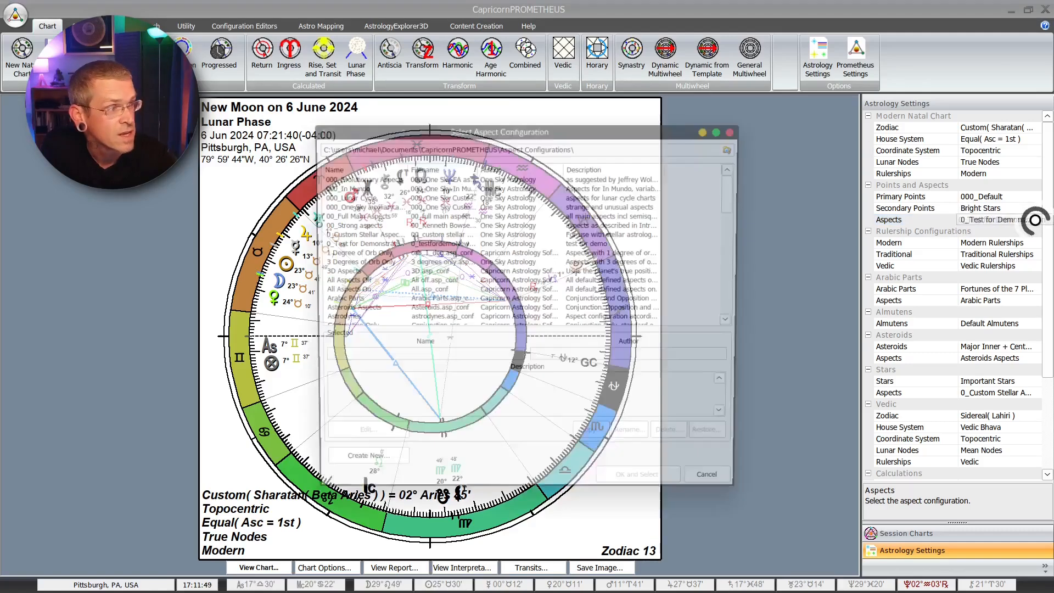
{"action": "left_click", "coordinate": [370, 232]}
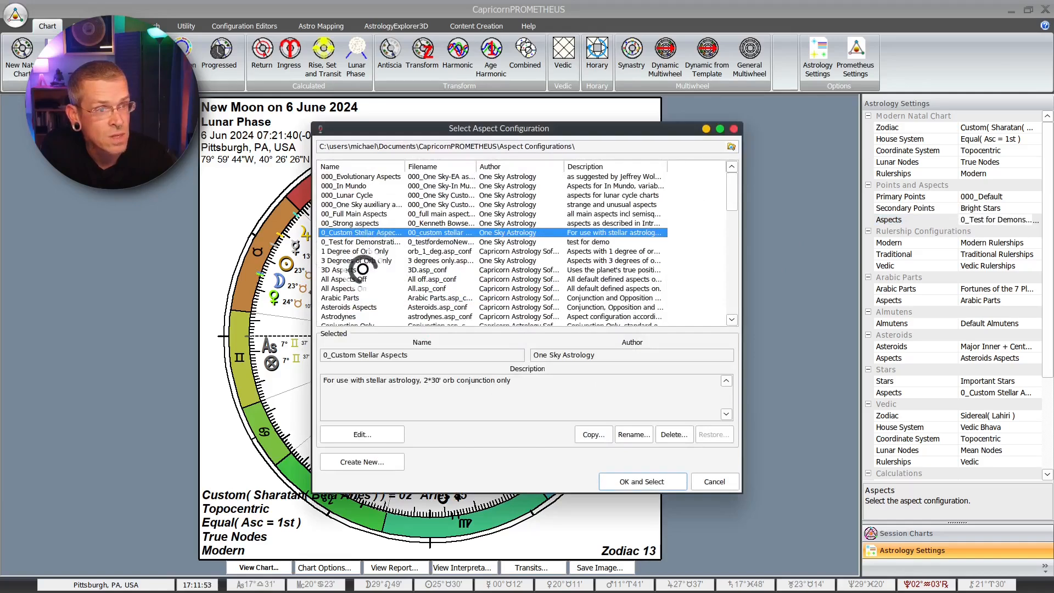
{"action": "left_click", "coordinate": [356, 242]}
{"action": "left_click", "coordinate": [386, 429]}
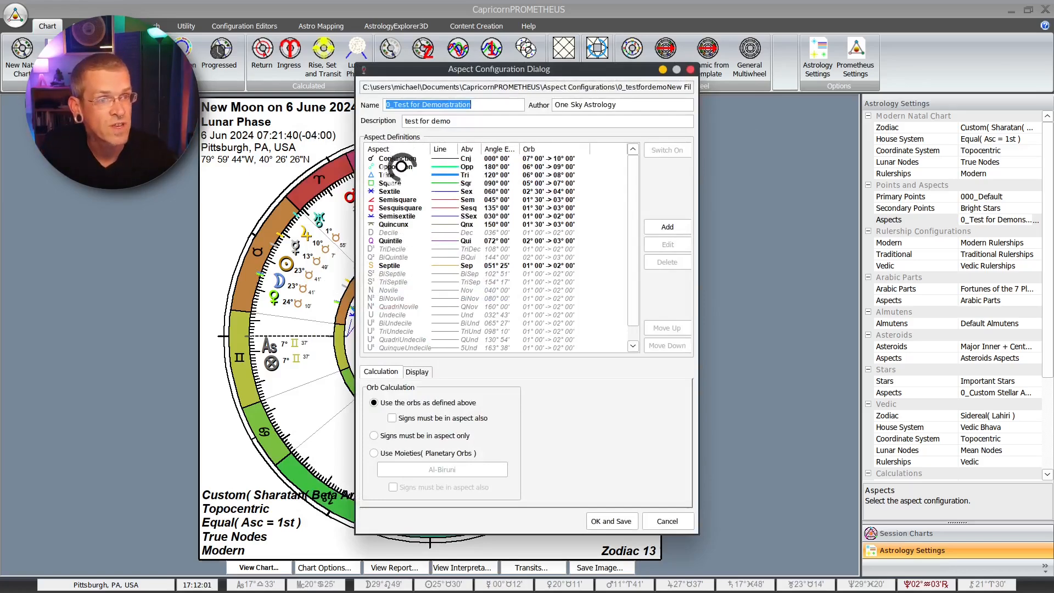
{"action": "left_click", "coordinate": [401, 166]}
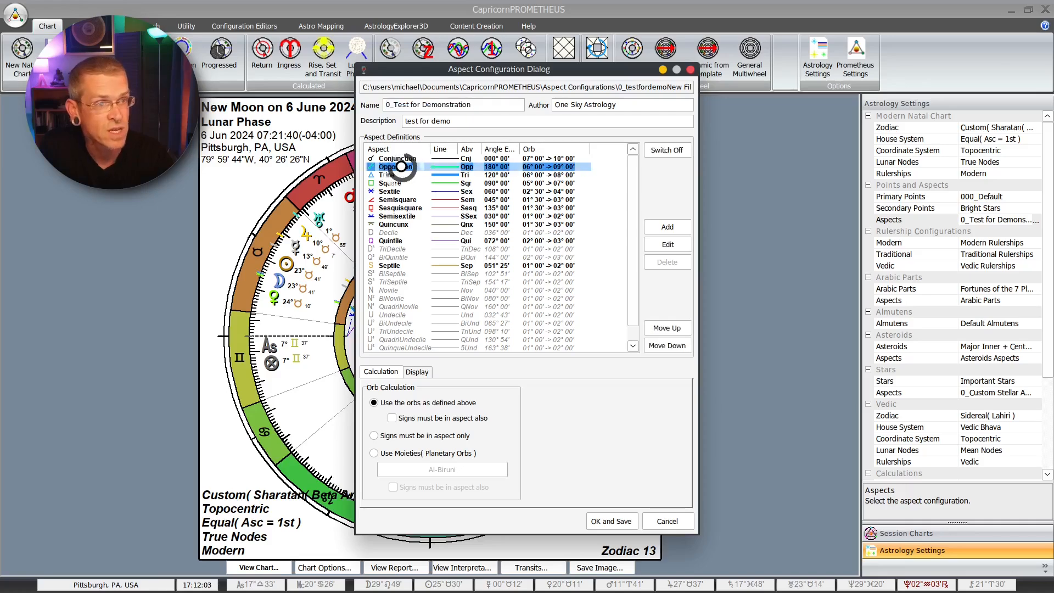
{"action": "left_click", "coordinate": [666, 244]}
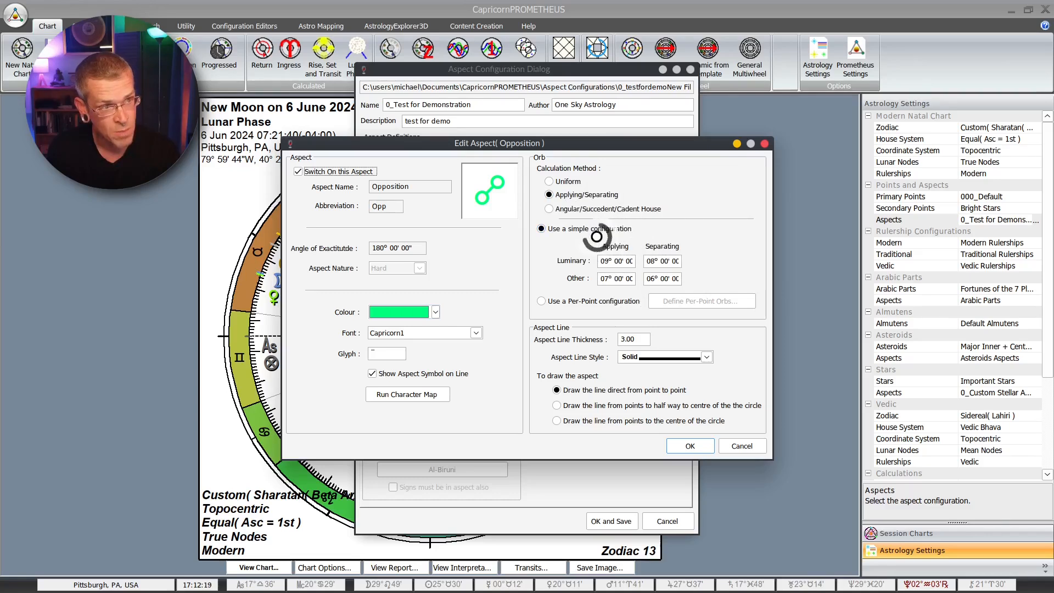
Step: Try the Angular/Succedent/Cadent House orb method for the Opposition, and settle on Uniform with a per-point configuration
{"action": "left_click_drag", "start_coordinate": [595, 238], "coordinate": [707, 239]}
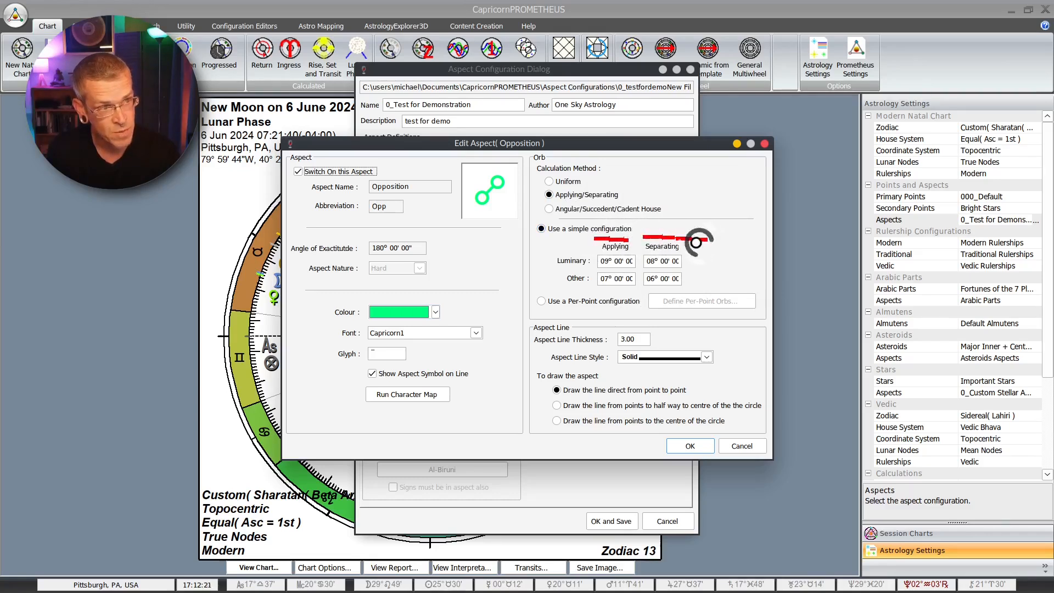
{"action": "left_click_drag", "start_coordinate": [553, 253], "coordinate": [562, 285]}
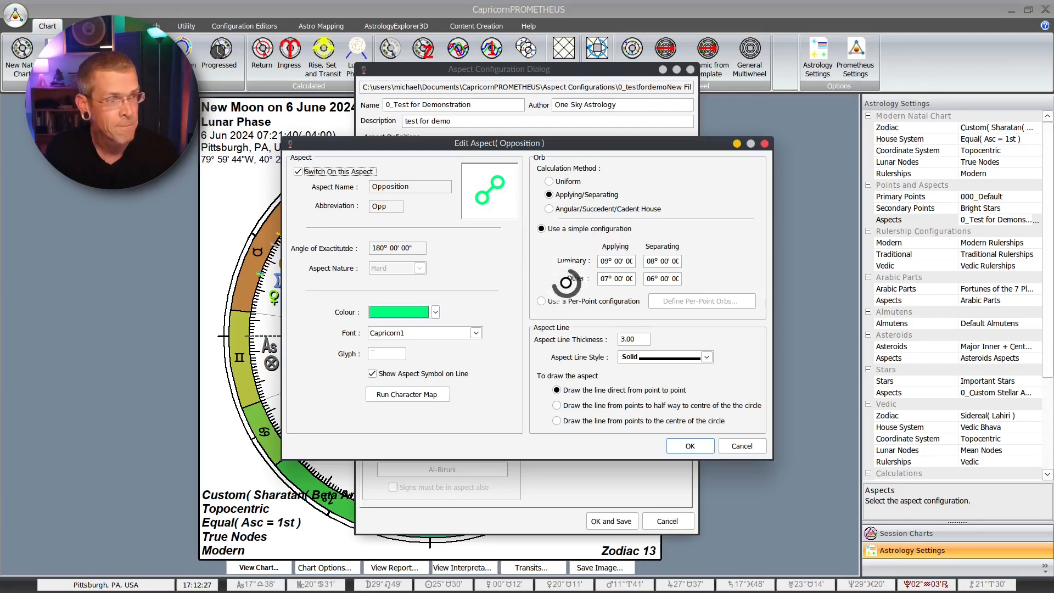
{"action": "left_click", "coordinate": [547, 181]}
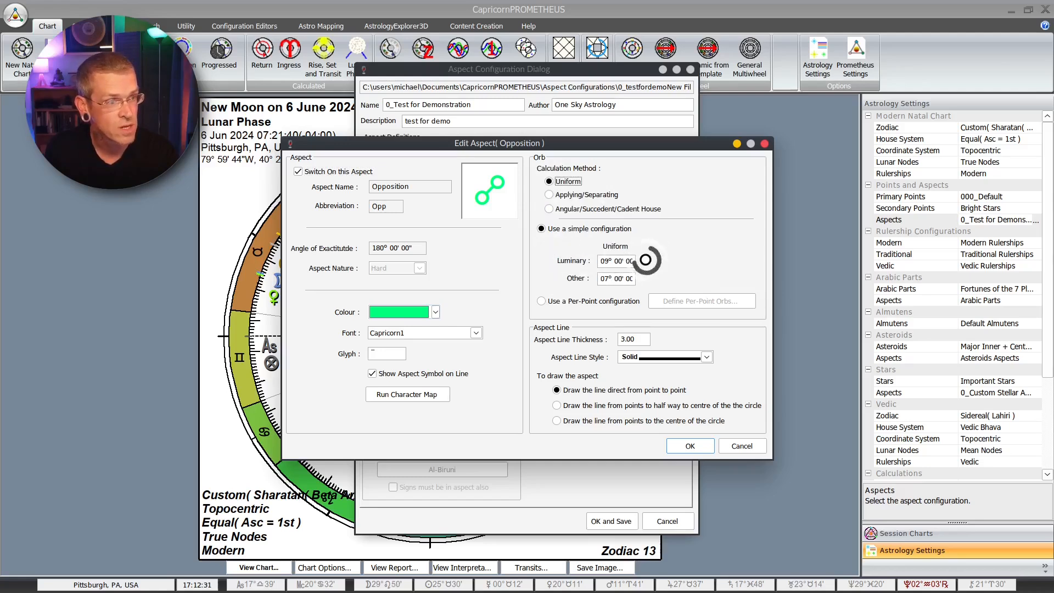
{"action": "mouse_move", "coordinate": [646, 260]}
{"action": "left_mouse_down"}
{"action": "mouse_move", "coordinate": [694, 264]}
{"action": "mouse_move", "coordinate": [693, 278]}
{"action": "left_mouse_up"}
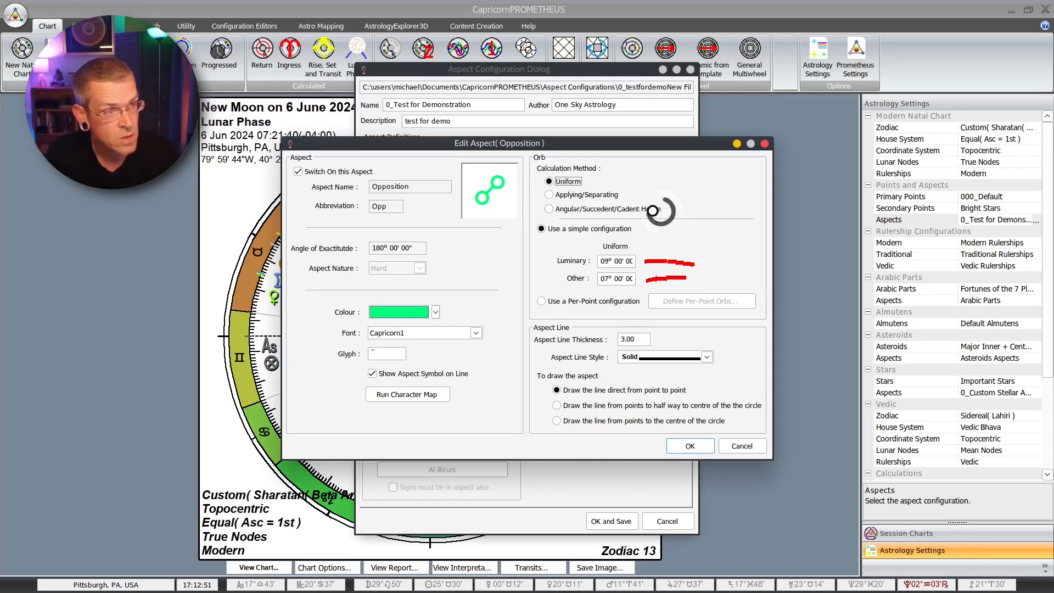
{"action": "left_click", "coordinate": [565, 209]}
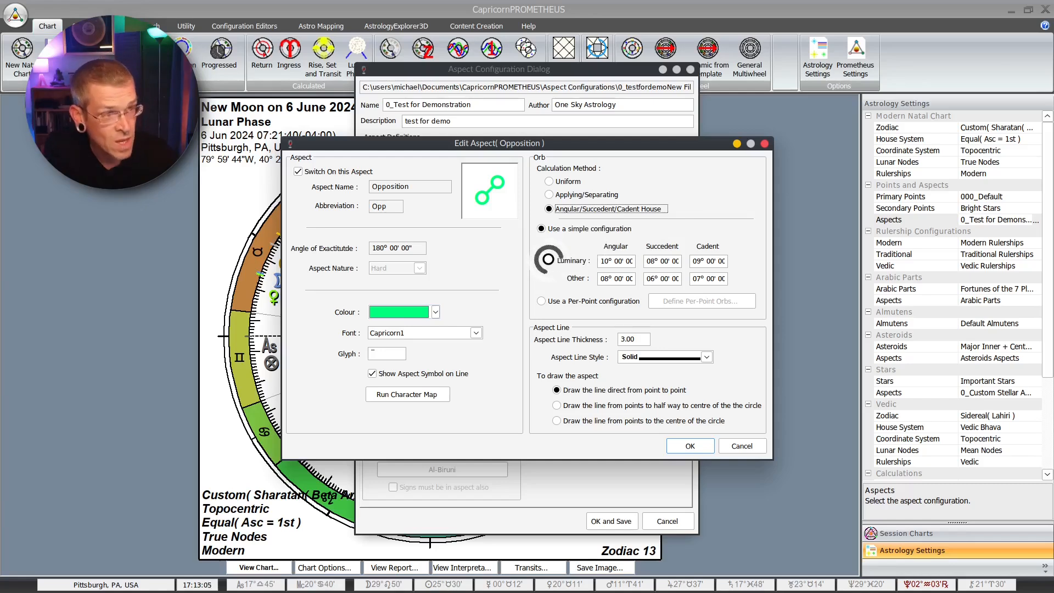
{"action": "left_click", "coordinate": [549, 181]}
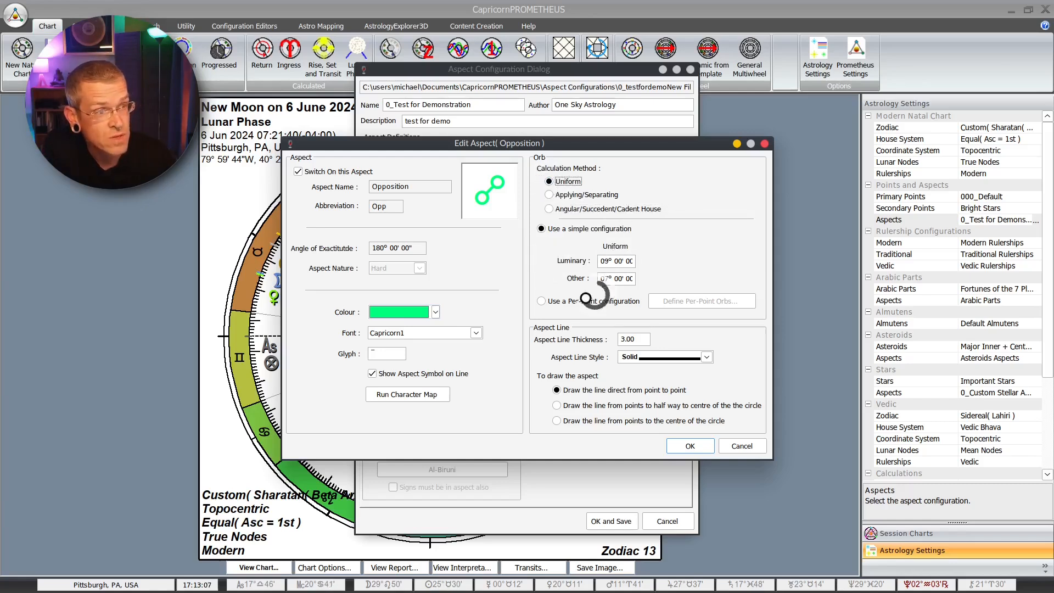
{"action": "left_click", "coordinate": [542, 300]}
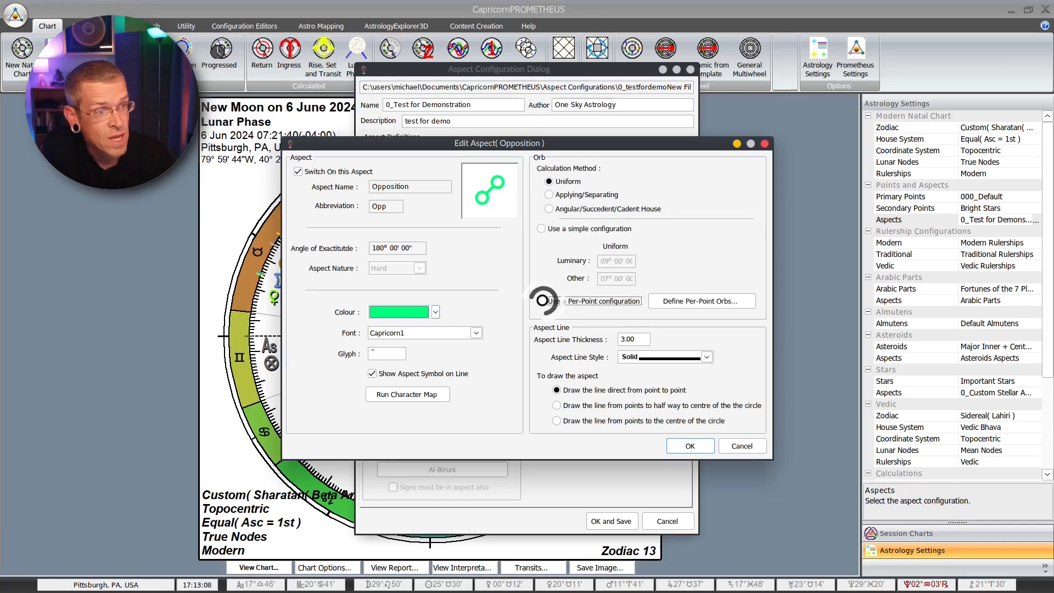
Step: Open the Opposition's per-point orb definitions and set the uniform orb for all other points to 8°
{"action": "left_click", "coordinate": [703, 301]}
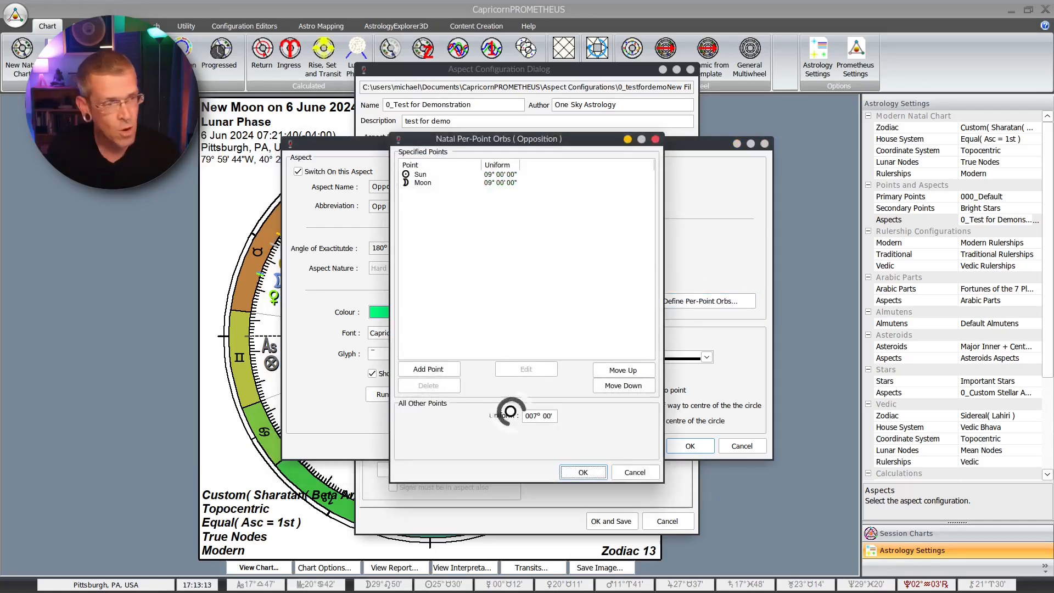
{"action": "mouse_move", "coordinate": [499, 434]}
{"action": "left_mouse_down"}
{"action": "mouse_move", "coordinate": [566, 387]}
{"action": "mouse_move", "coordinate": [517, 440]}
{"action": "left_mouse_up"}
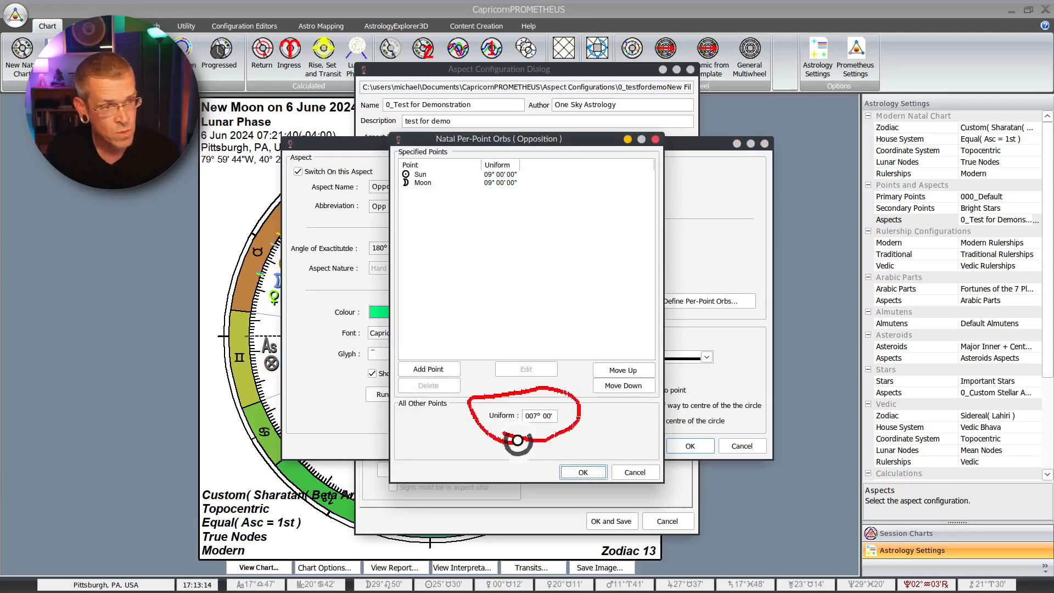
{"action": "left_click", "coordinate": [534, 415]}
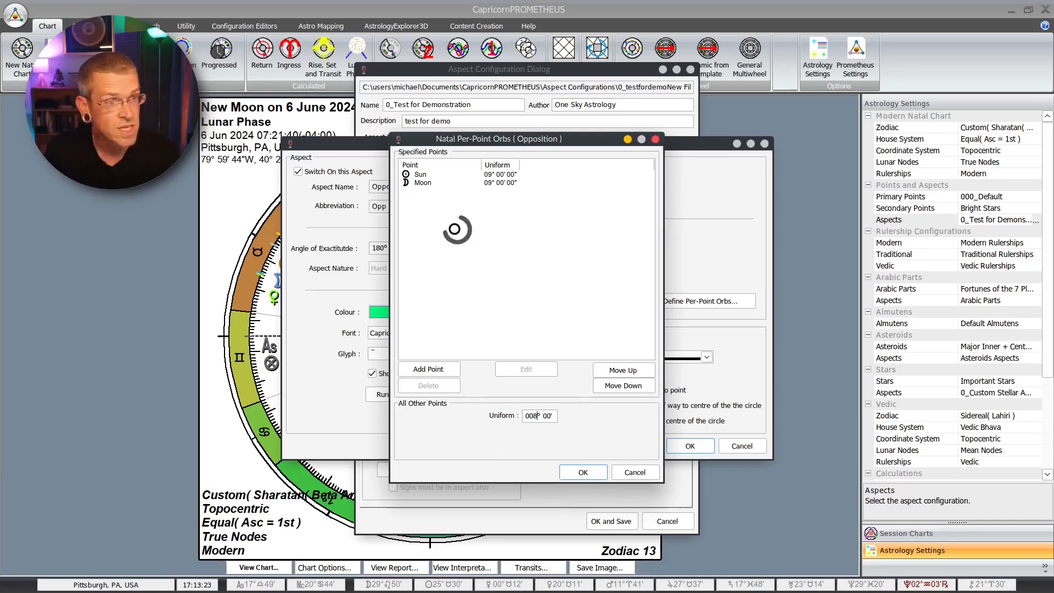
{"action": "mouse_move", "coordinate": [418, 215]}
{"action": "left_mouse_down"}
{"action": "mouse_move", "coordinate": [653, 285]}
{"action": "mouse_move", "coordinate": [516, 283]}
{"action": "mouse_move", "coordinate": [544, 271]}
{"action": "left_mouse_up"}
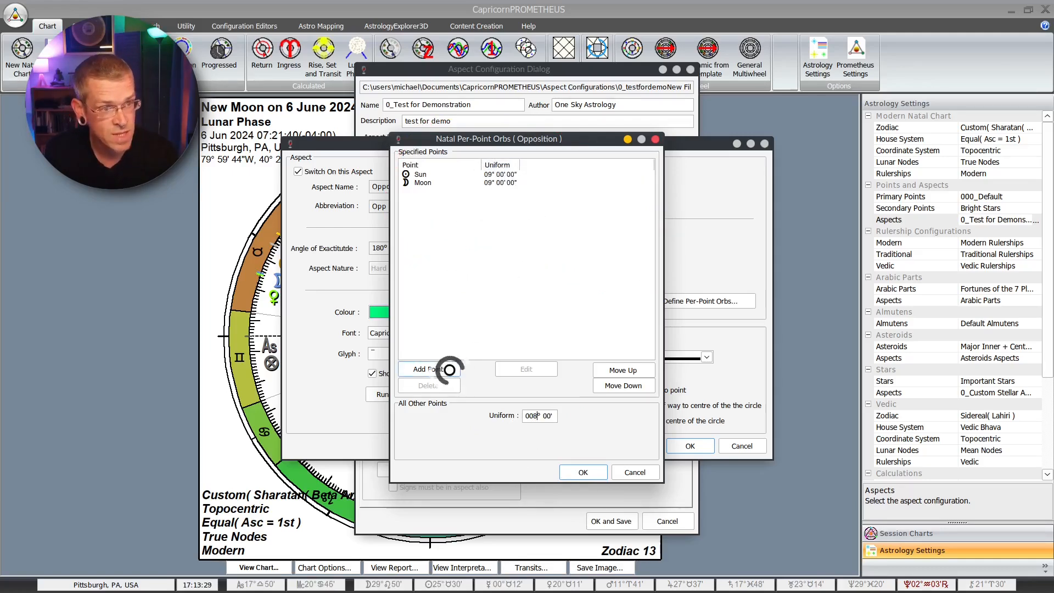
Step: Add the lunar North Node and South Node to the Opposition's specified per-point orbs
{"action": "left_click", "coordinate": [428, 368]}
{"action": "left_click", "coordinate": [457, 308]}
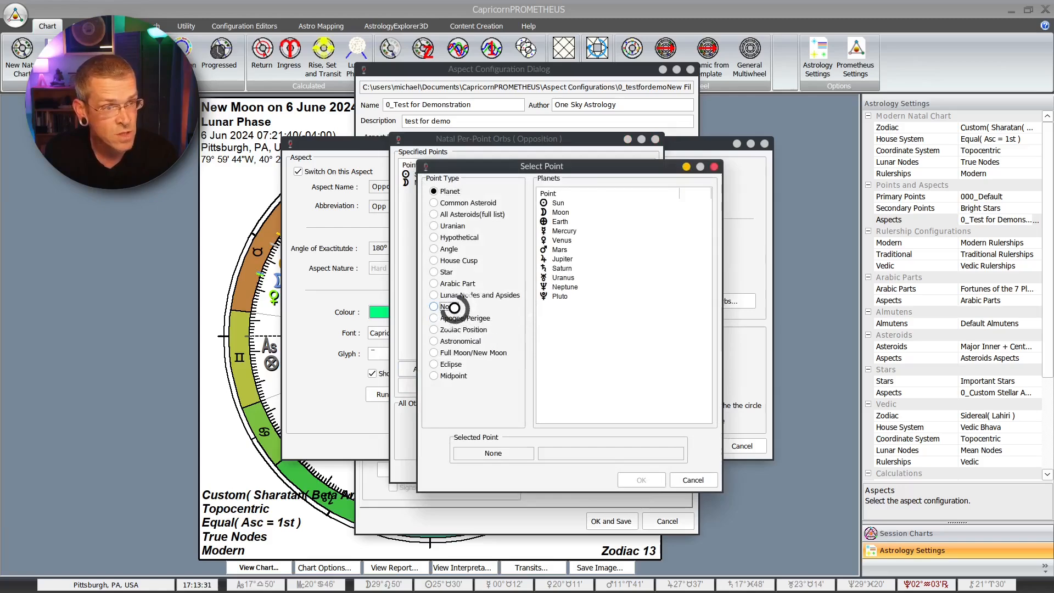
{"action": "left_click", "coordinate": [603, 396]}
{"action": "left_click", "coordinate": [641, 479]}
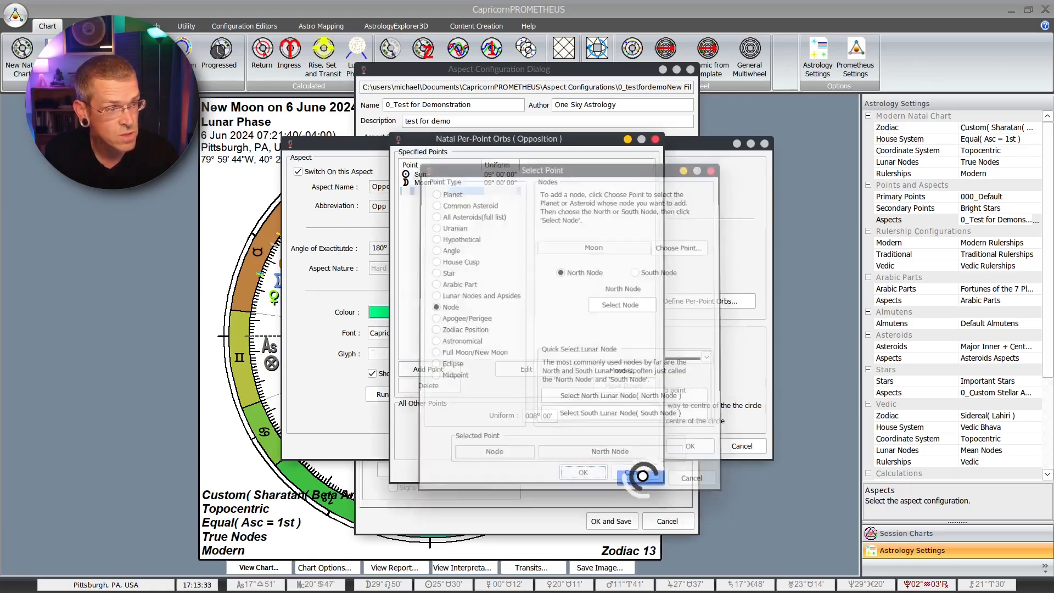
{"action": "left_click", "coordinate": [434, 369]}
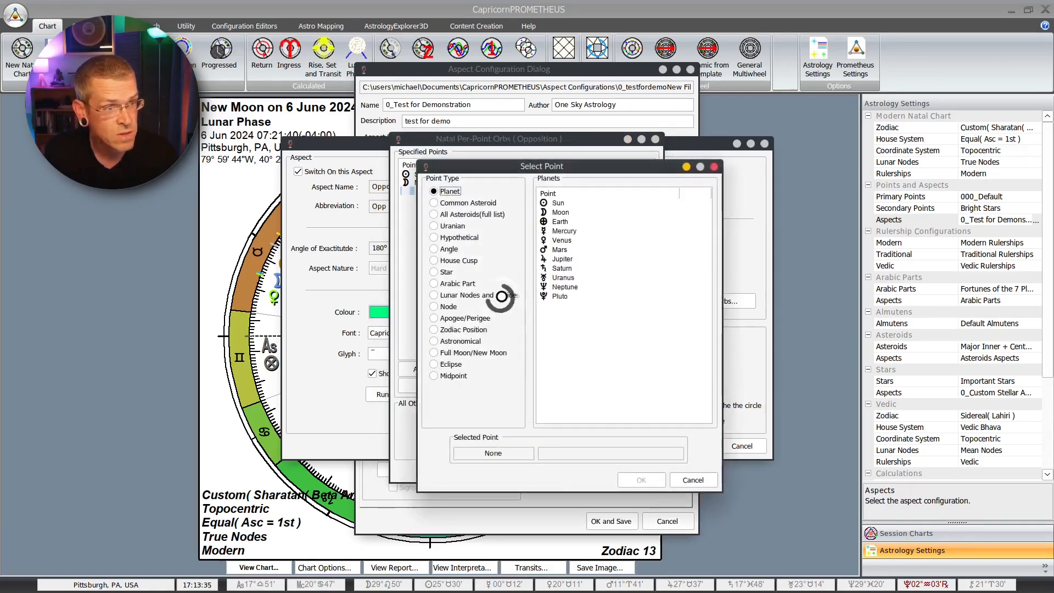
{"action": "left_click", "coordinate": [455, 306]}
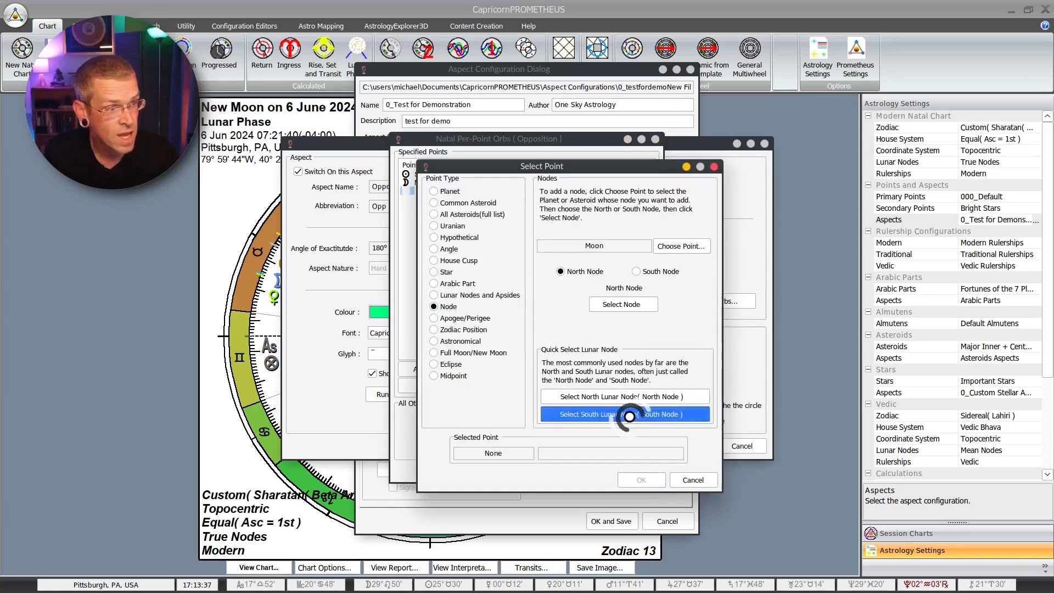
{"action": "left_click", "coordinate": [620, 396]}
{"action": "left_click", "coordinate": [641, 480]}
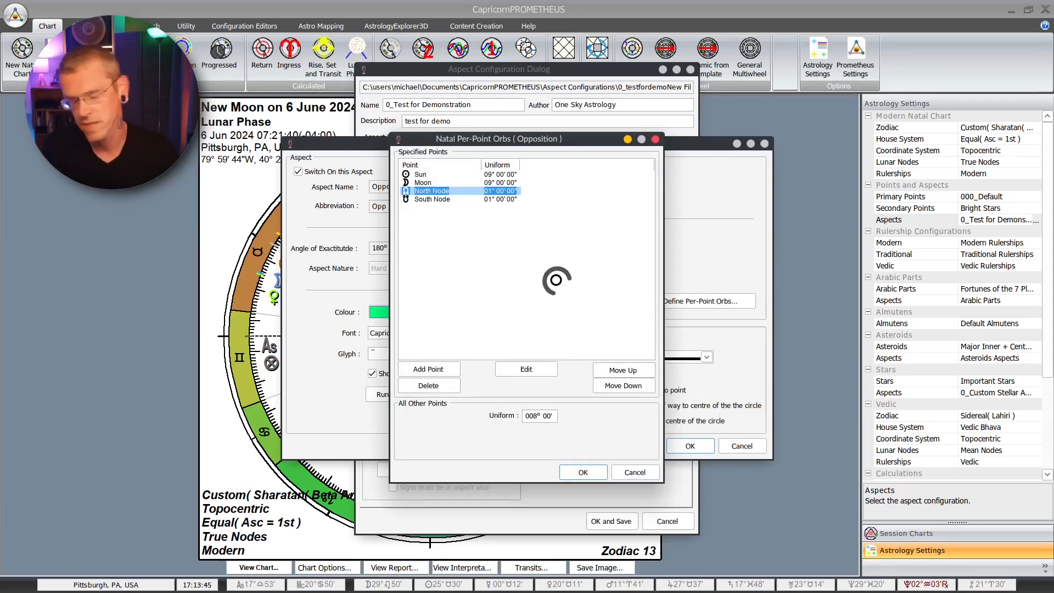
Step: Set the North Node and South Node orbs to 15° each in the Opposition's per-point orbs
{"action": "left_click", "coordinate": [530, 364]}
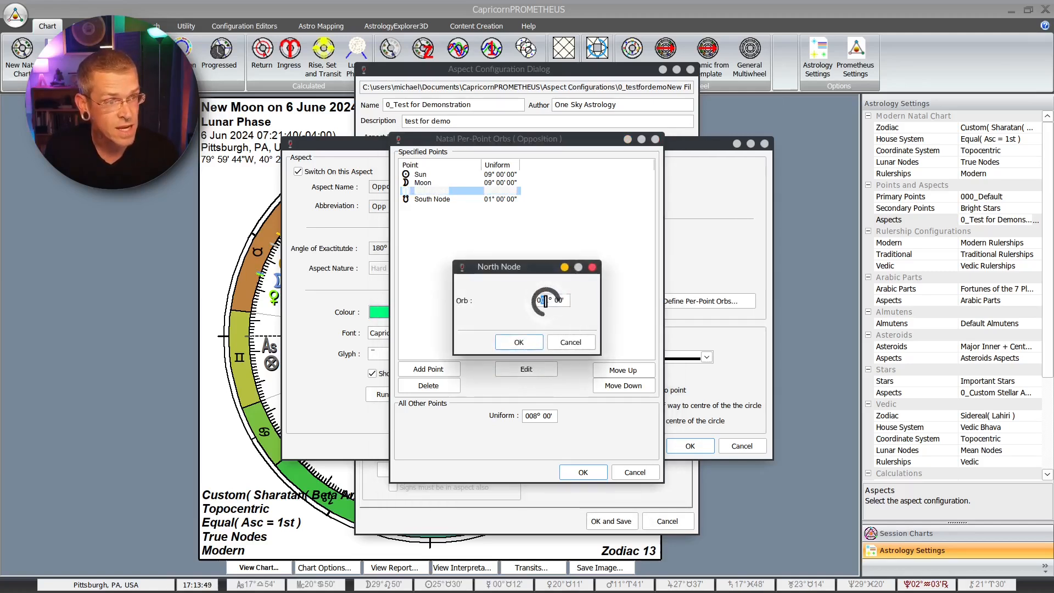
{"action": "type", "text": "15"}
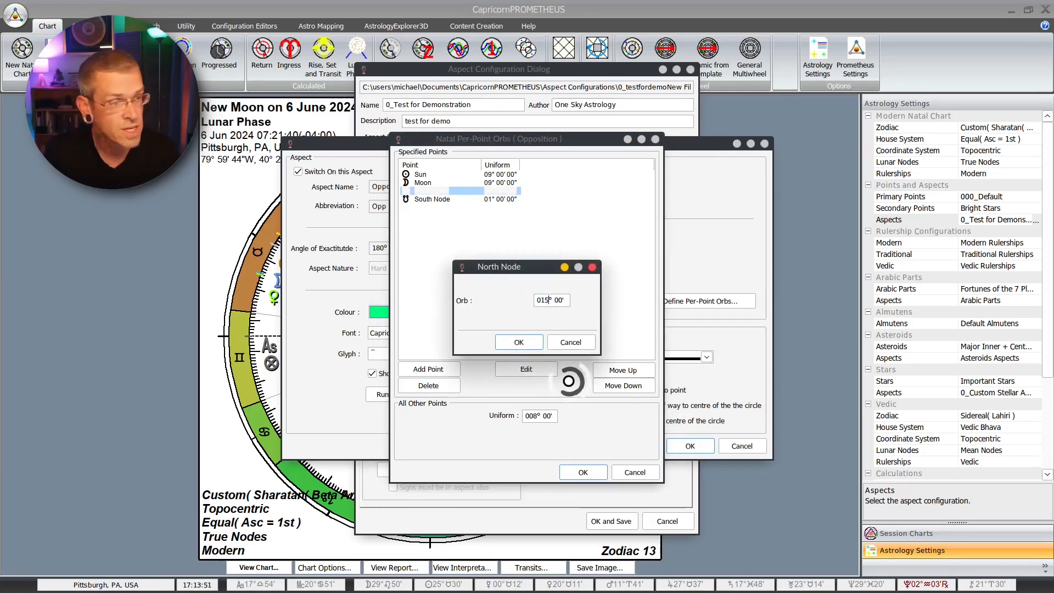
{"action": "left_click", "coordinate": [524, 342]}
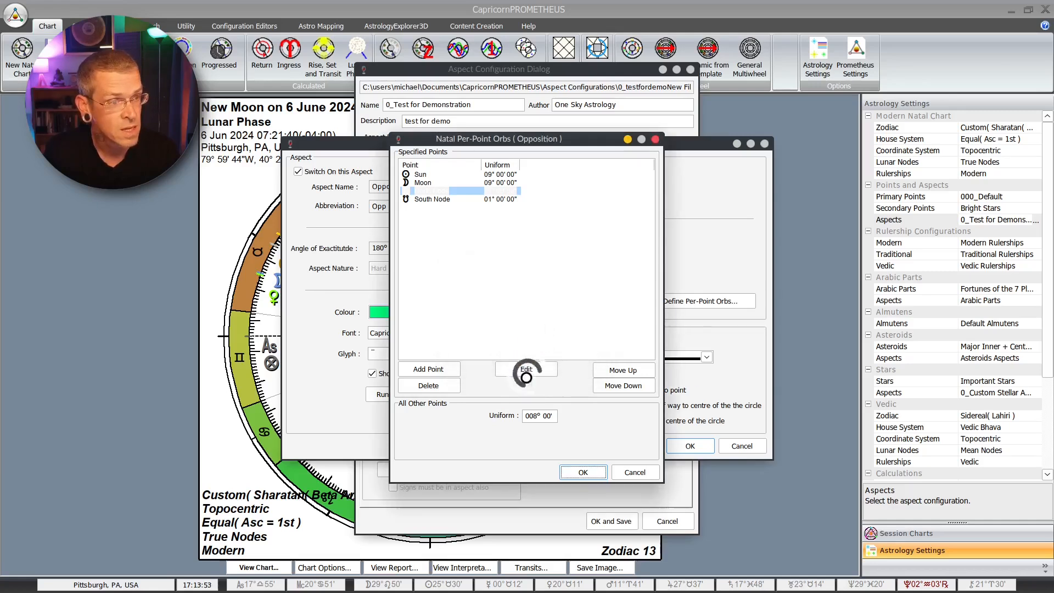
{"action": "left_click", "coordinate": [494, 199]}
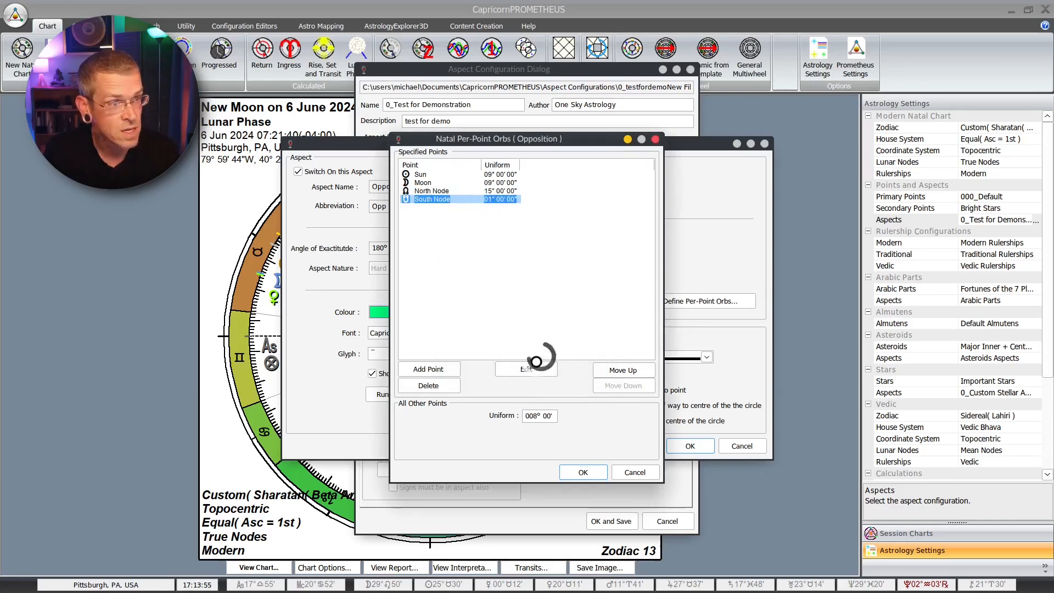
{"action": "left_click", "coordinate": [531, 370]}
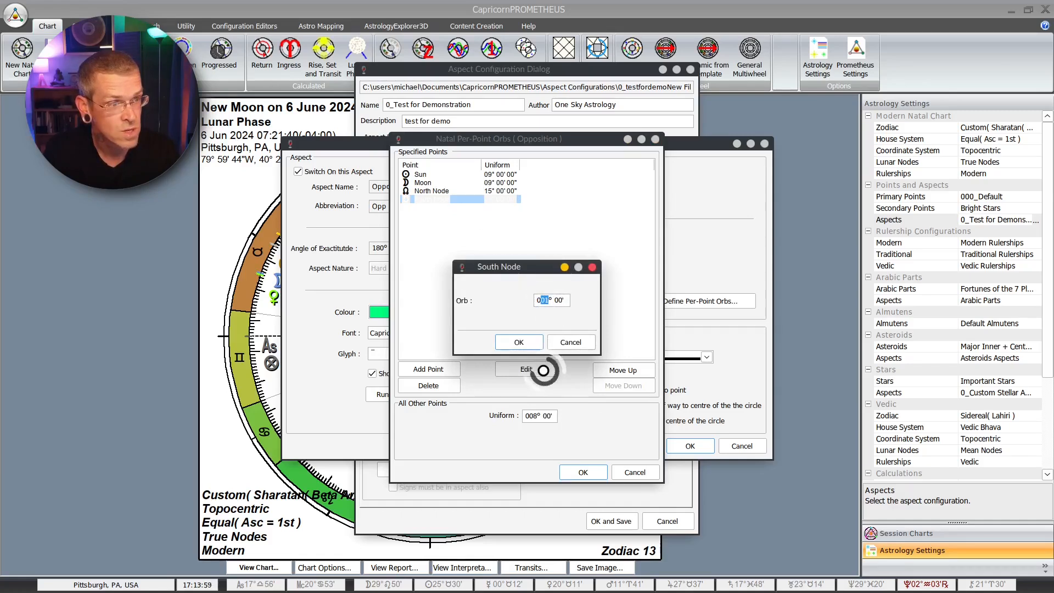
{"action": "type", "text": "015"}
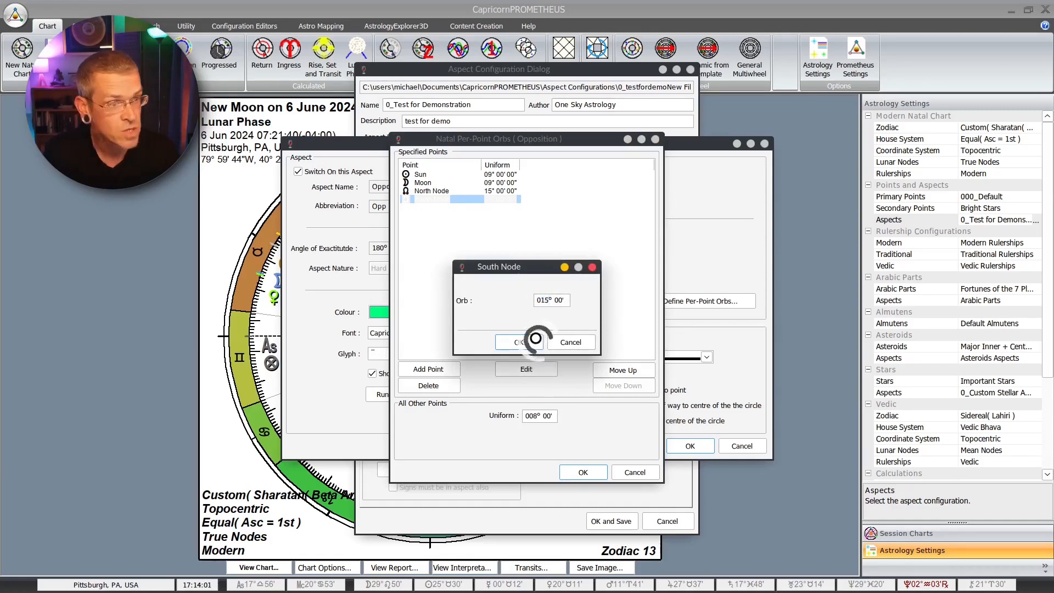
{"action": "key", "text": "Return"}
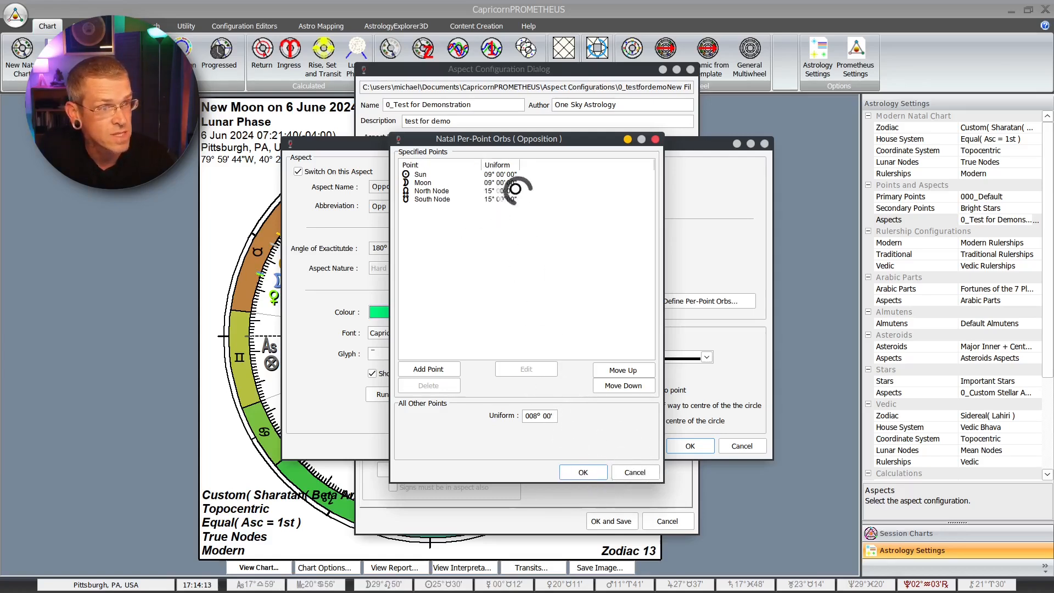
Step: Add Jupiter to the Opposition's specified points with a 10° orb, and discard the per-point orb changes
{"action": "left_click", "coordinate": [432, 367]}
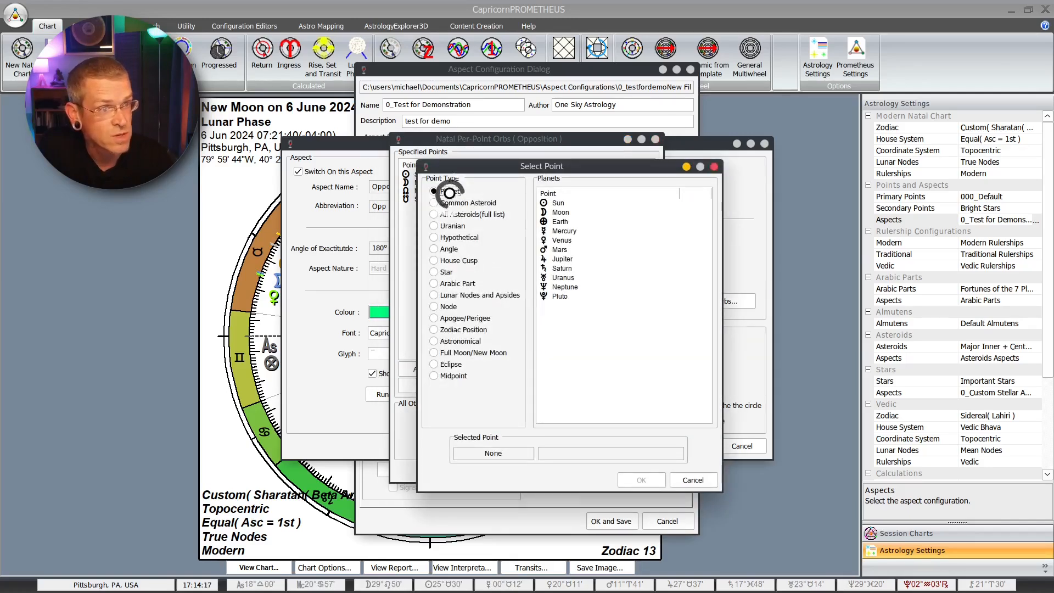
{"action": "left_click", "coordinate": [563, 259]}
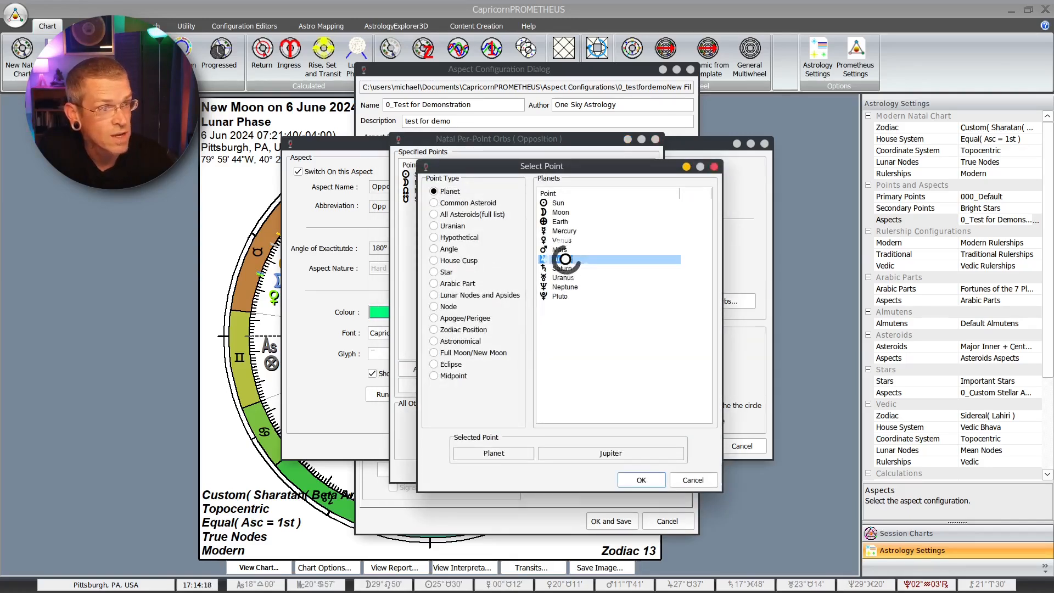
{"action": "left_click", "coordinate": [637, 479]}
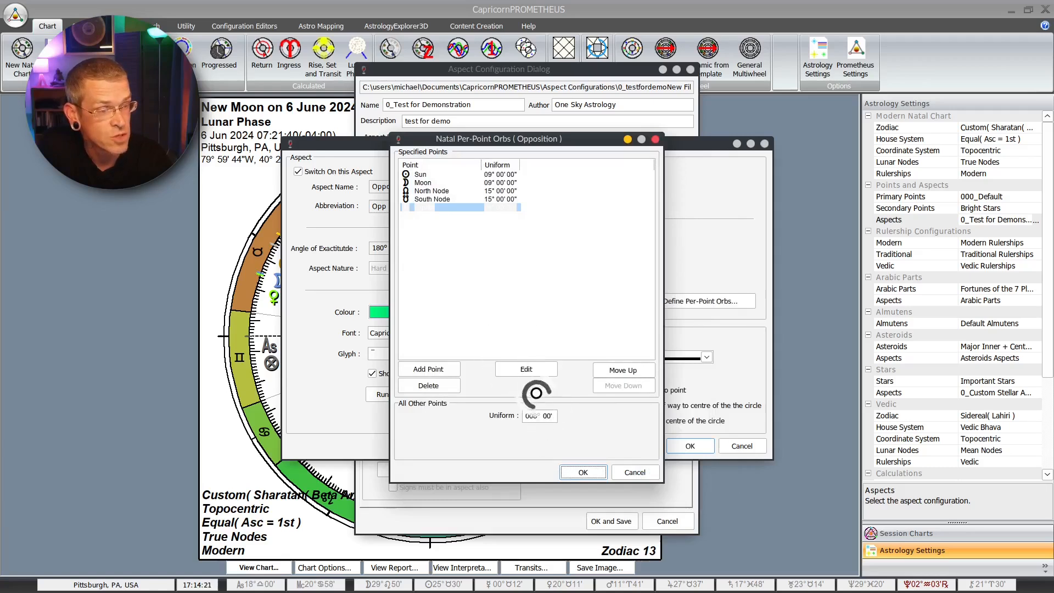
{"action": "left_click", "coordinate": [526, 369]}
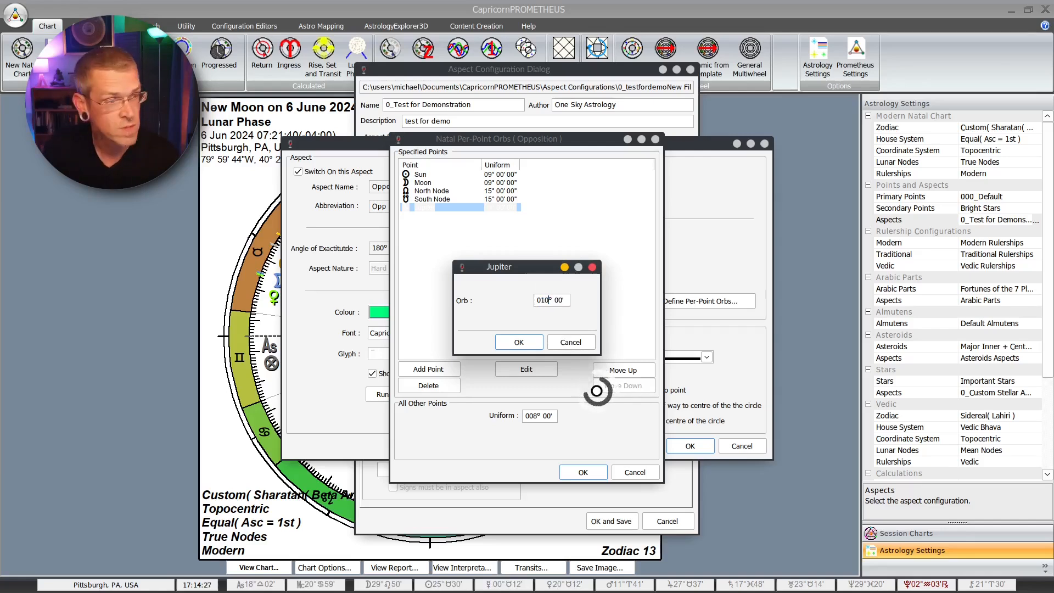
{"action": "left_click", "coordinate": [519, 343]}
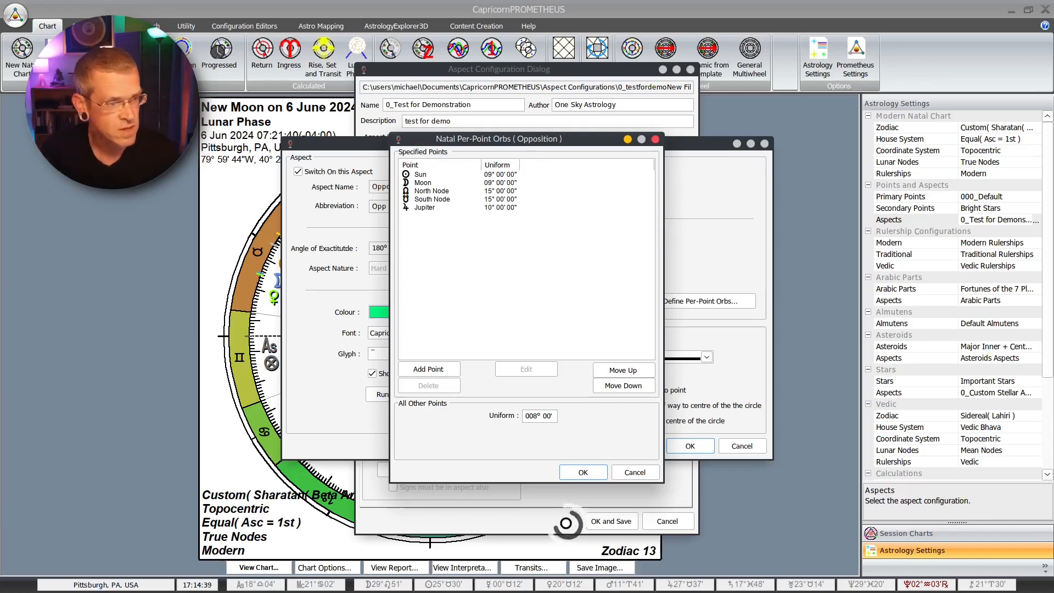
{"action": "left_click", "coordinate": [632, 473]}
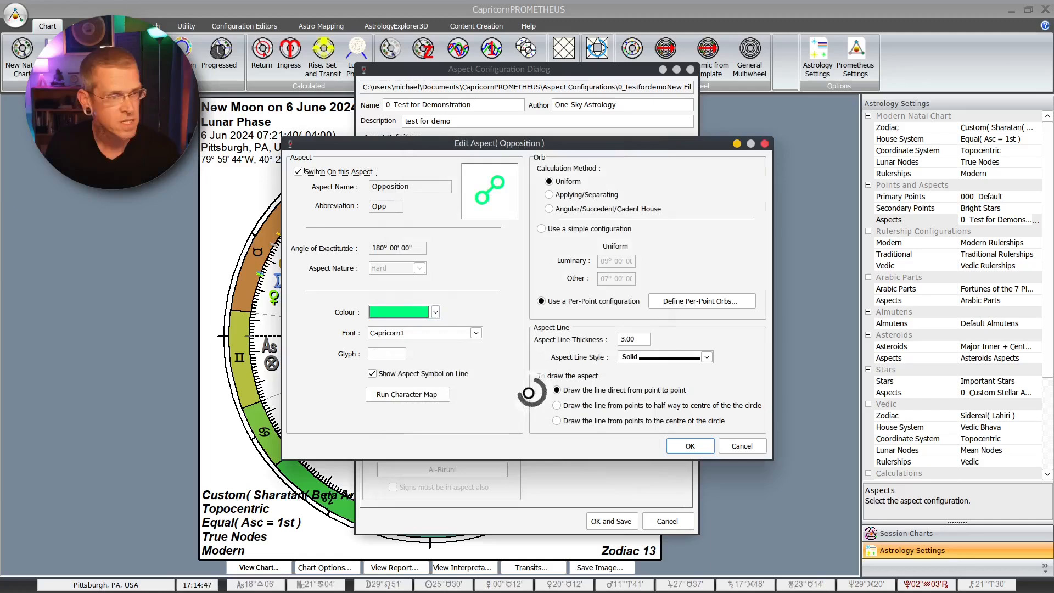
{"action": "mouse_move", "coordinate": [522, 434]}
{"action": "left_mouse_down"}
{"action": "mouse_move", "coordinate": [518, 323]}
{"action": "mouse_move", "coordinate": [782, 322]}
{"action": "mouse_move", "coordinate": [787, 424]}
{"action": "mouse_move", "coordinate": [692, 437]}
{"action": "mouse_move", "coordinate": [527, 431]}
{"action": "left_mouse_up"}
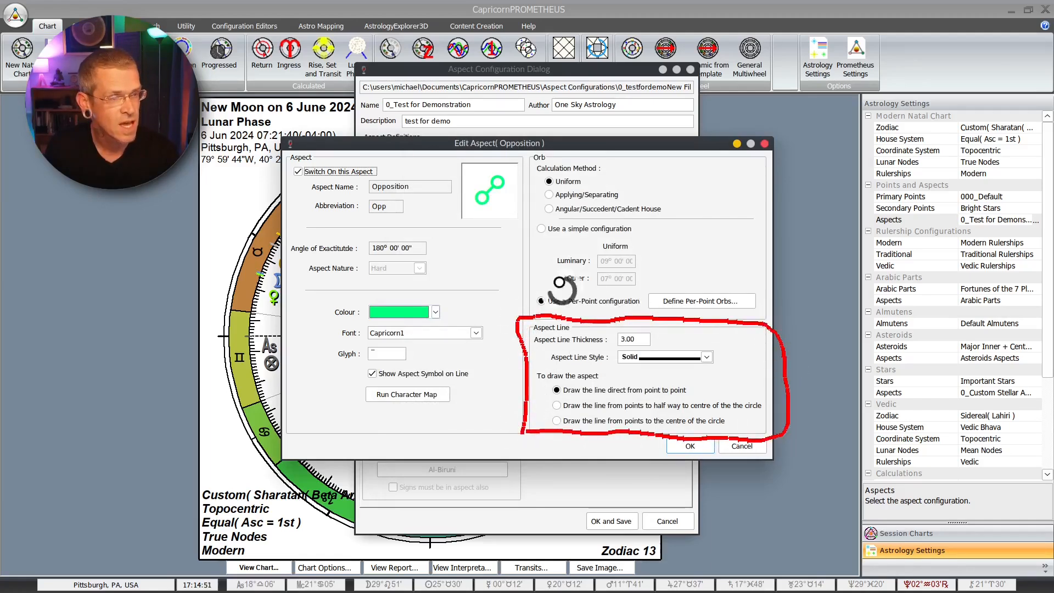
Step: Switch the Opposition's orbs to the simple configuration and set its aspect line thickness to 4.00
{"action": "left_click", "coordinate": [541, 228]}
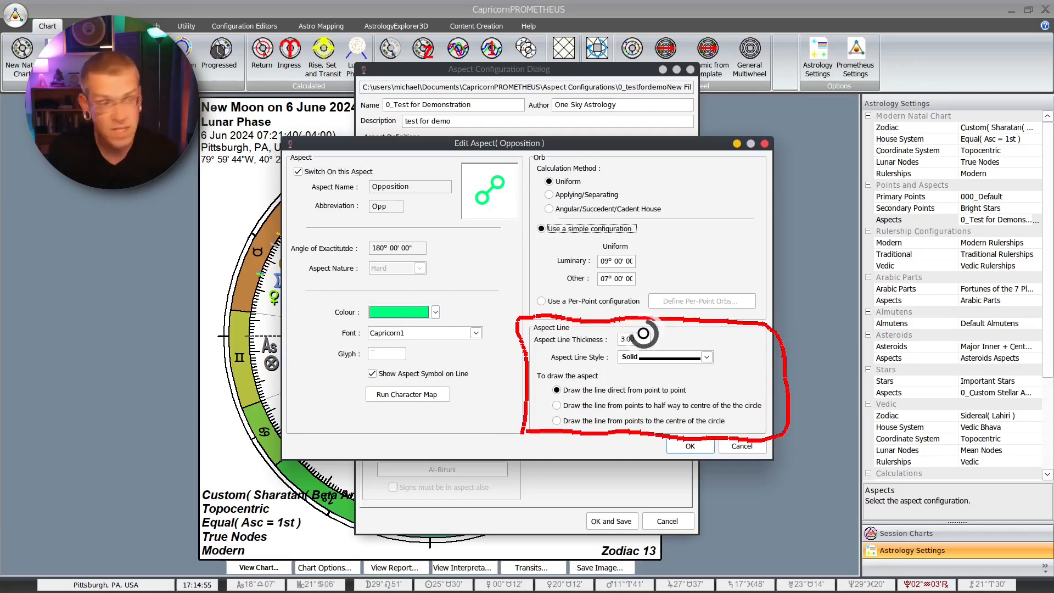
{"action": "double_click", "coordinate": [624, 339]}
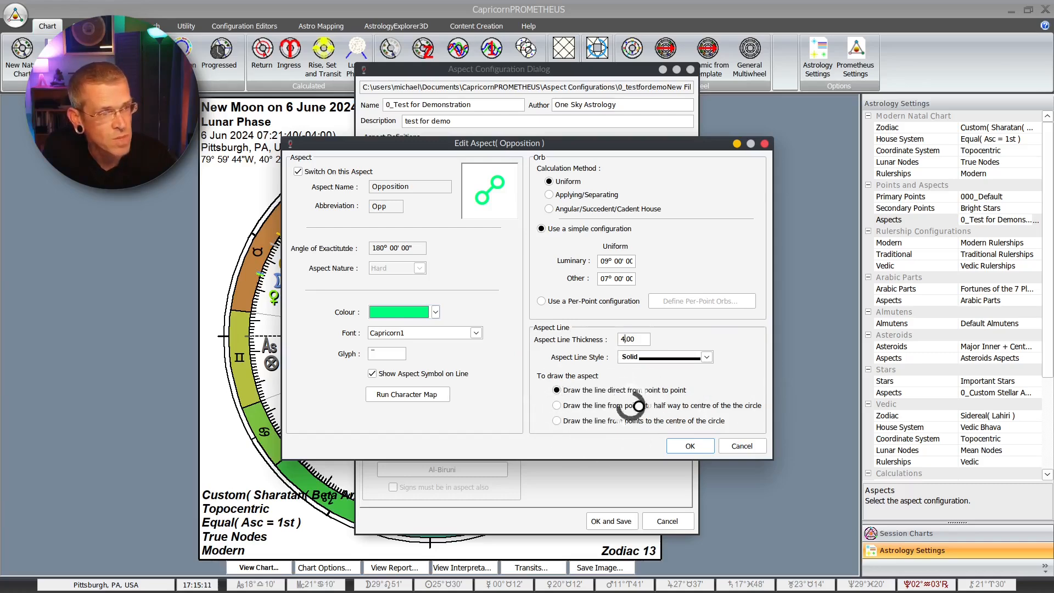
{"action": "left_click", "coordinate": [686, 445]}
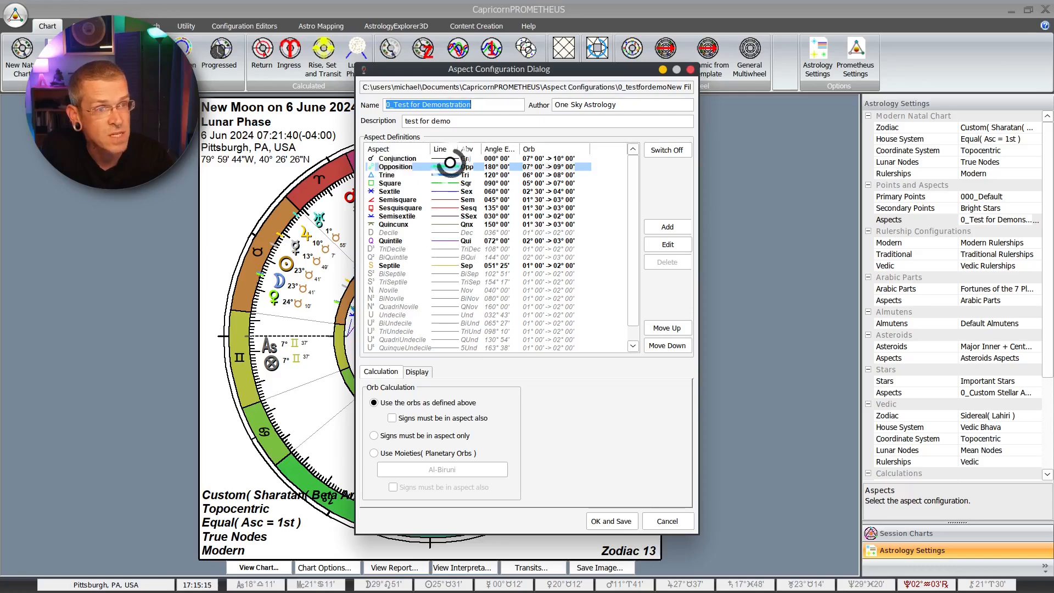
Step: Set the Square's aspect line thickness to 4.00
{"action": "left_click", "coordinate": [441, 182]}
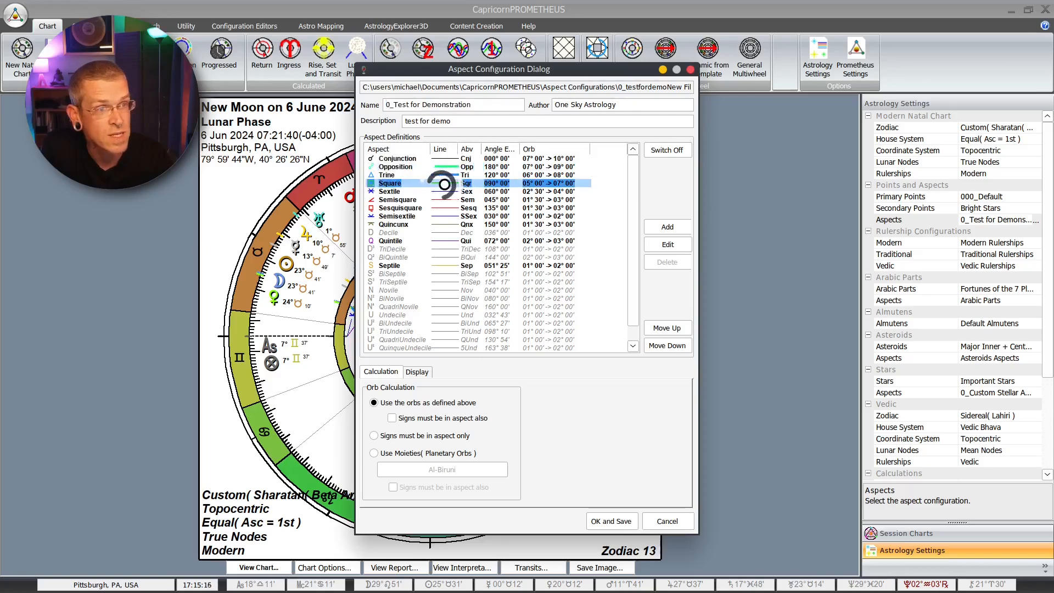
{"action": "left_click", "coordinate": [668, 245]}
{"action": "left_click_drag", "start_coordinate": [625, 339], "coordinate": [619, 341]}
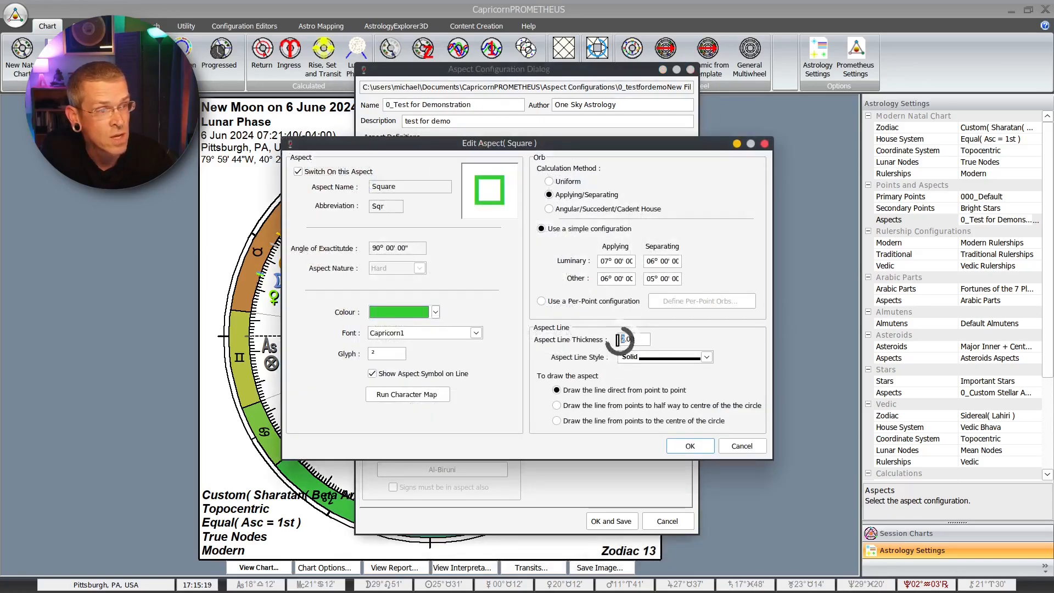
{"action": "type", "text": "4"}
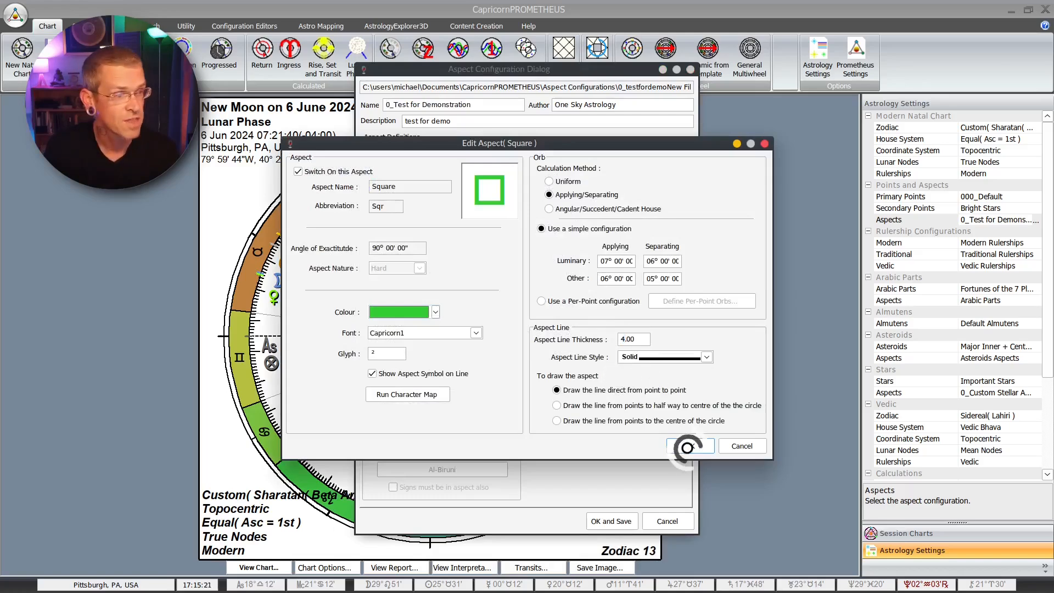
{"action": "left_click", "coordinate": [690, 446]}
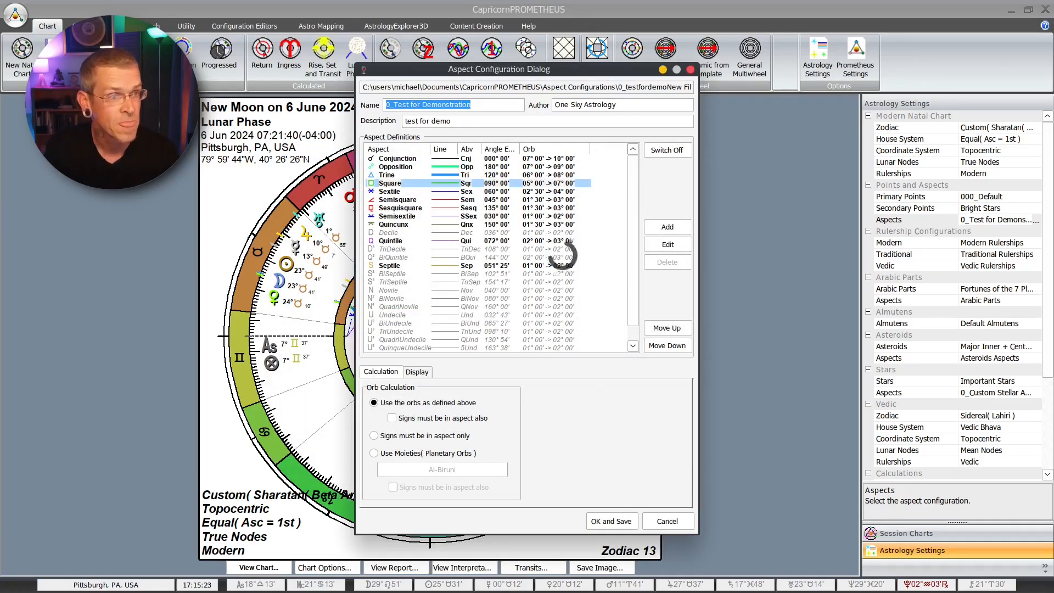
Step: Save the edited aspect configuration and apply it to the chart
{"action": "left_click", "coordinate": [442, 192]}
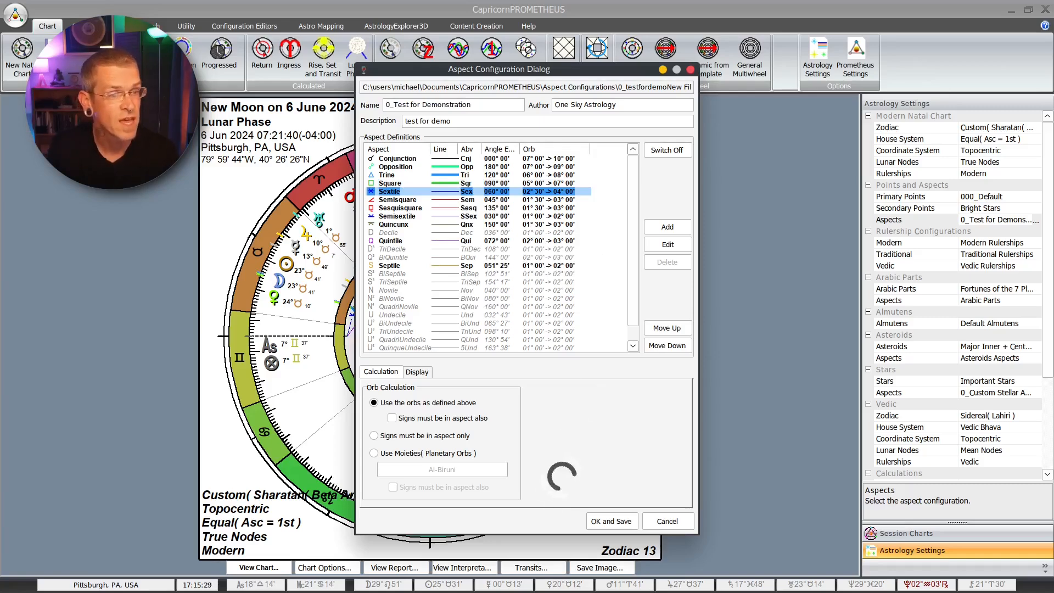
{"action": "left_click", "coordinate": [614, 521]}
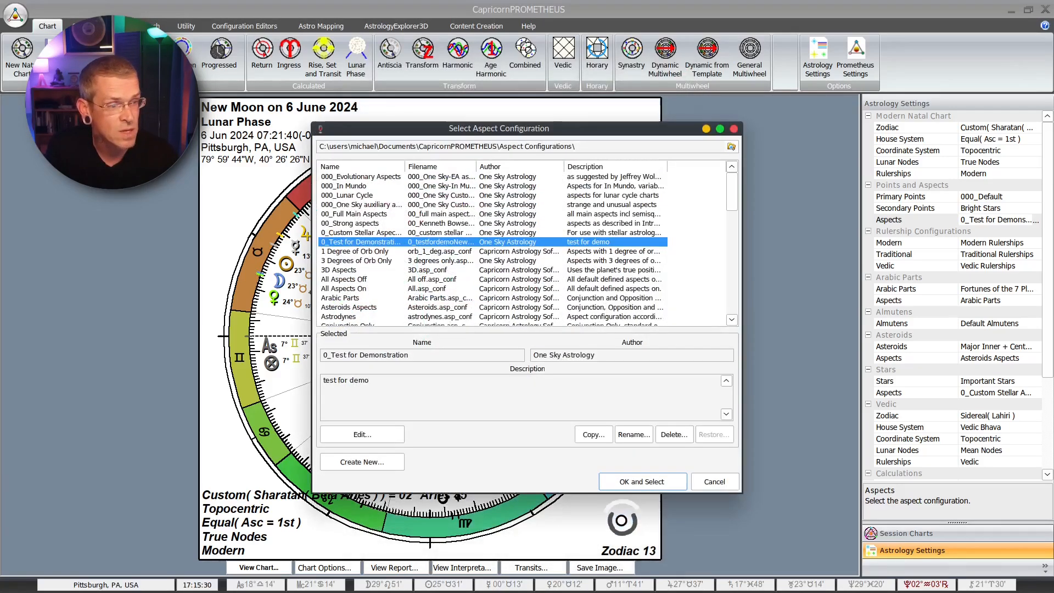
{"action": "left_click", "coordinate": [637, 483]}
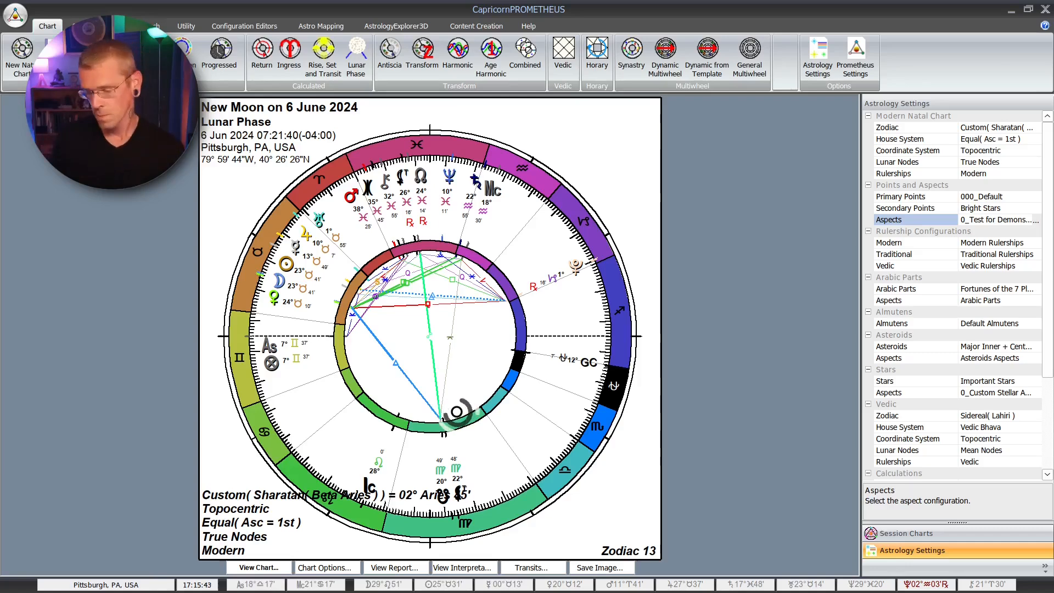
Step: Reopen 0_Test for Demonstration for editing and turn on scaling of aspect symbols with line thickness
{"action": "left_click", "coordinate": [1036, 219]}
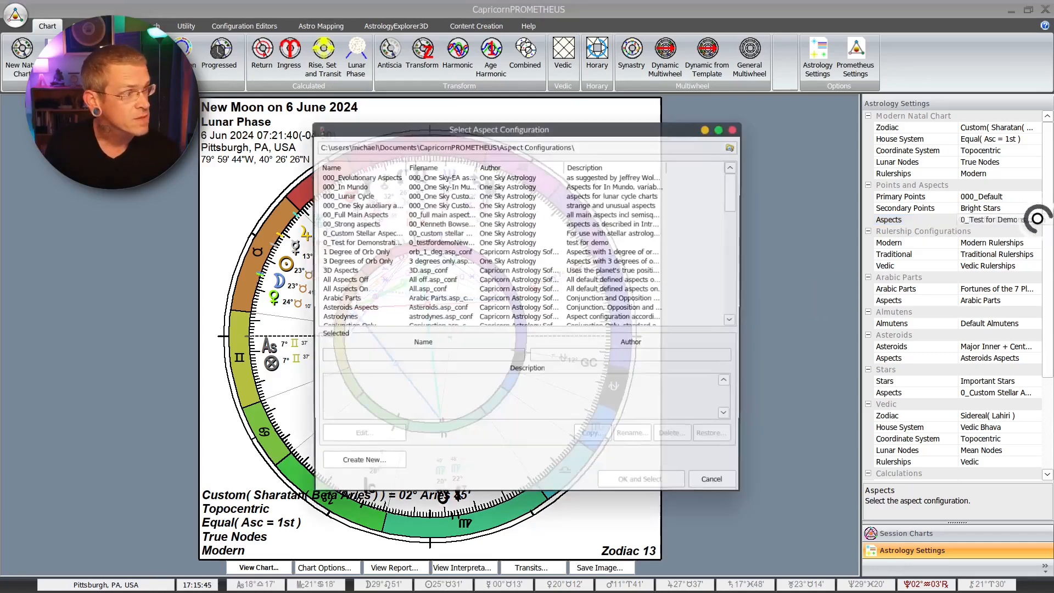
{"action": "left_click", "coordinate": [372, 242]}
{"action": "left_click", "coordinate": [363, 434]}
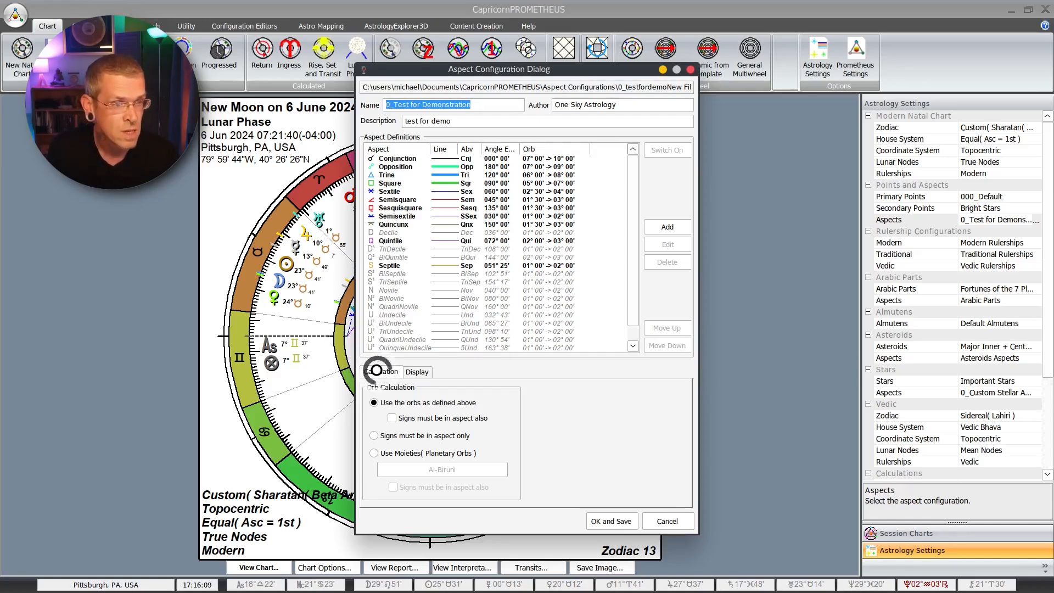
{"action": "left_click", "coordinate": [421, 372]}
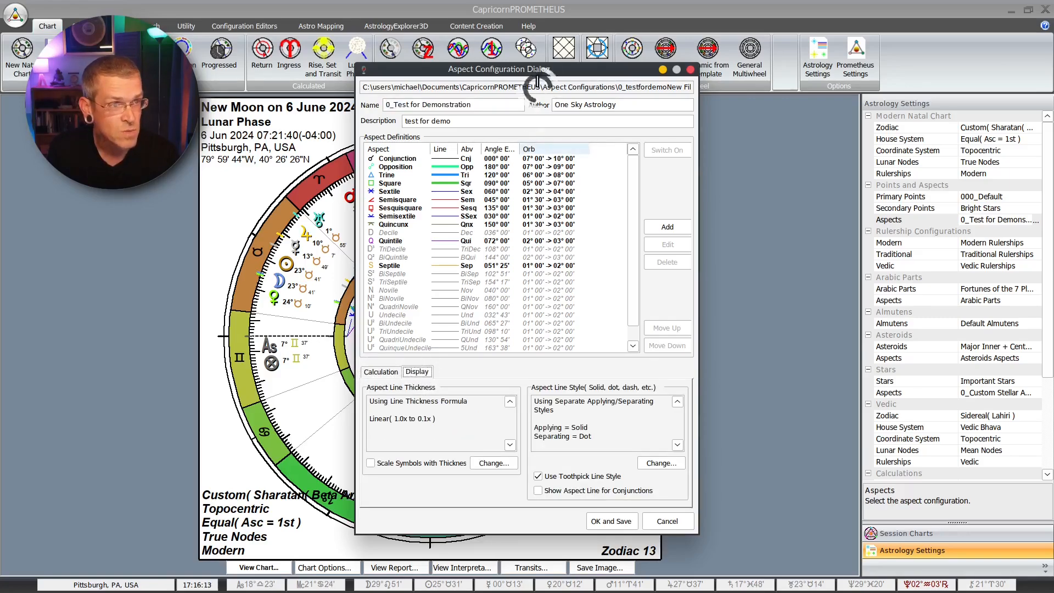
{"action": "left_click_drag", "start_coordinate": [535, 71], "coordinate": [576, 70]}
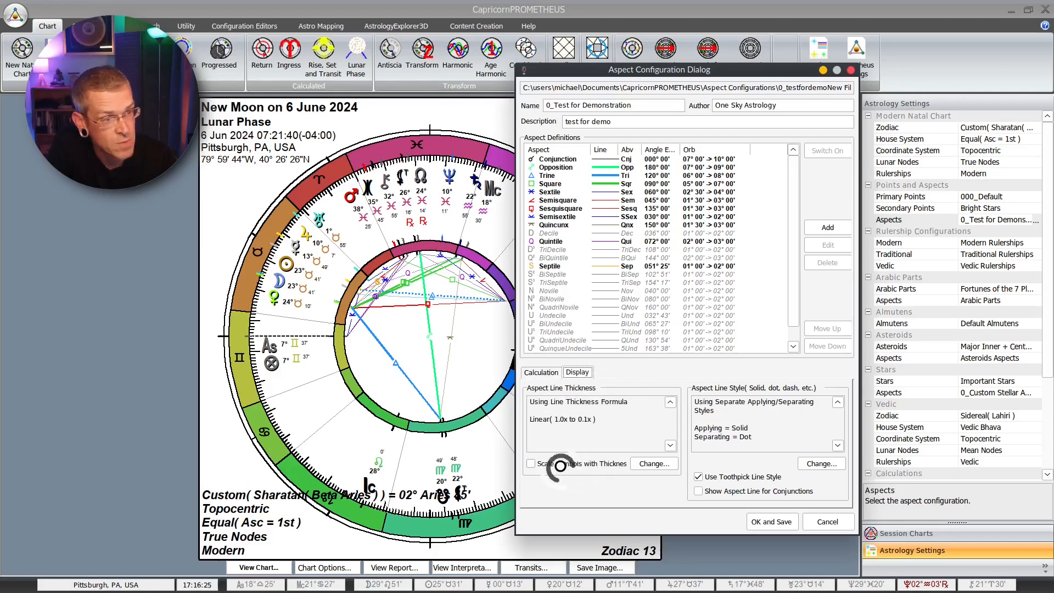
{"action": "left_click", "coordinate": [531, 463]}
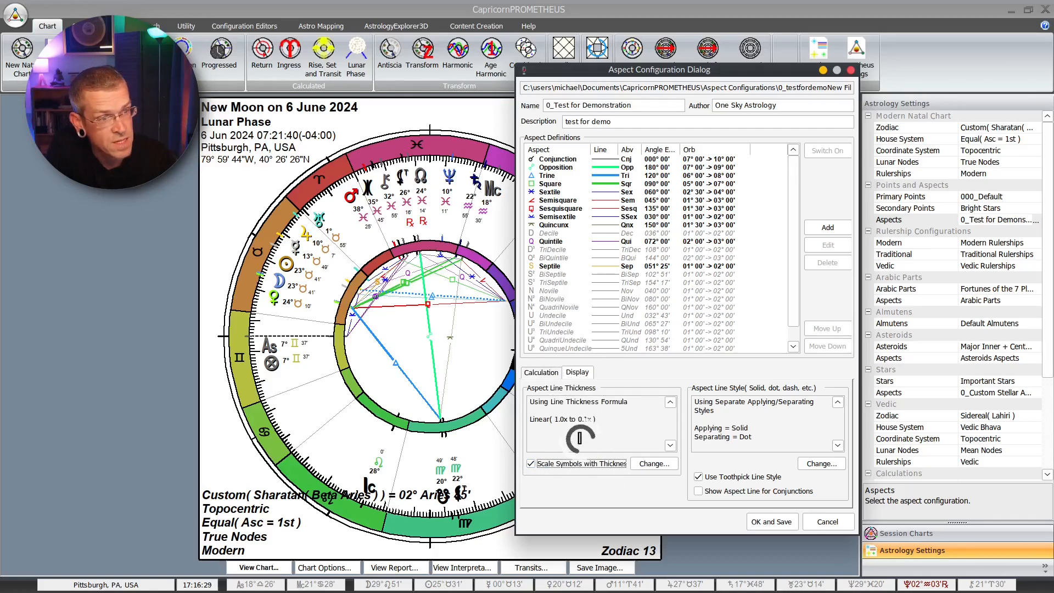
Step: Keep the Linear formula for aspect line thickness, then save the configuration and apply it to the chart
{"action": "left_click", "coordinate": [648, 463]}
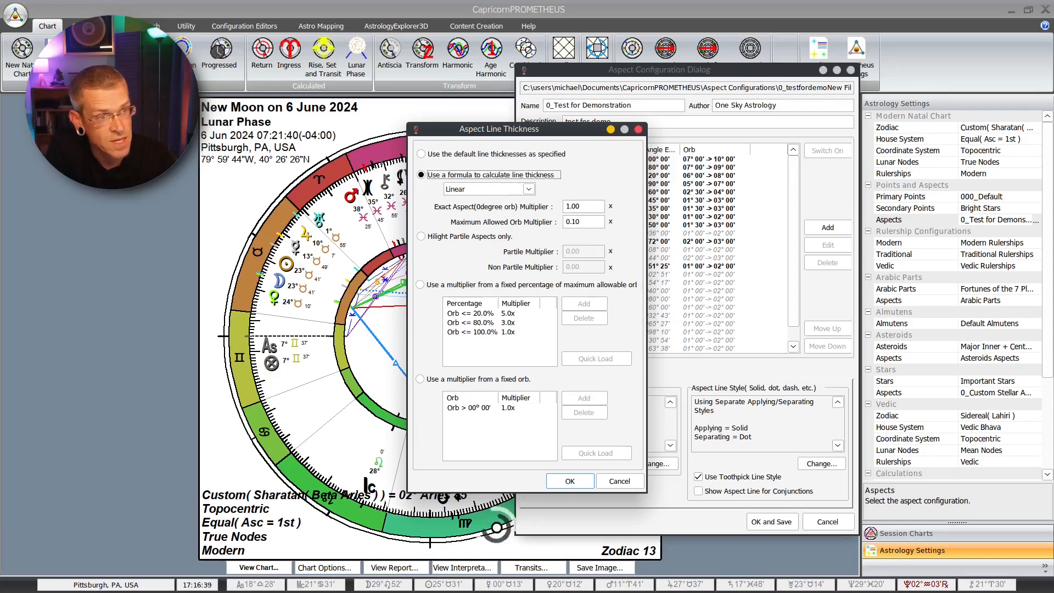
{"action": "left_click", "coordinate": [566, 480]}
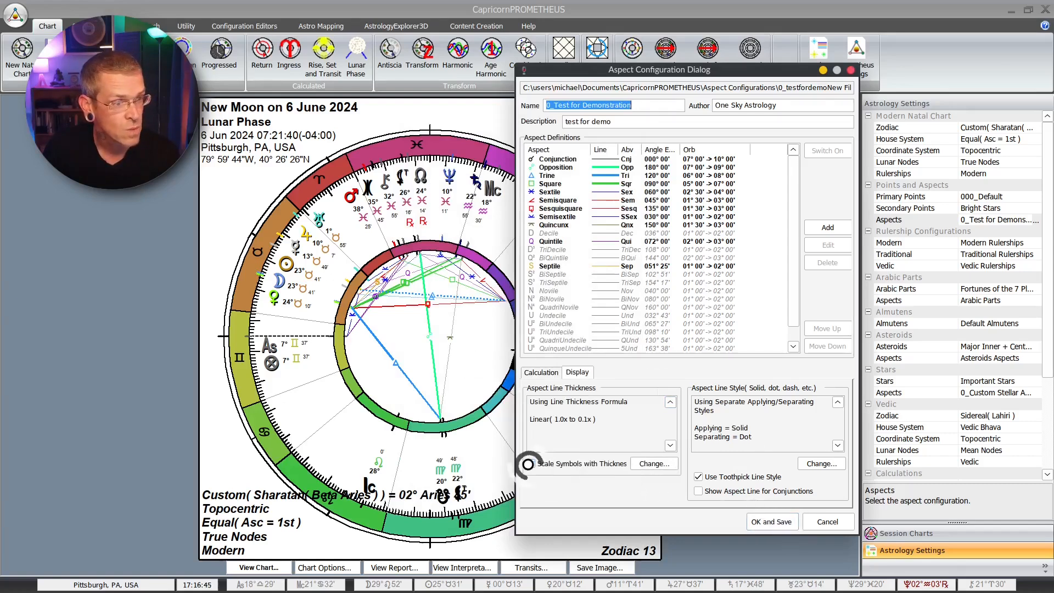
{"action": "left_click", "coordinate": [653, 463]}
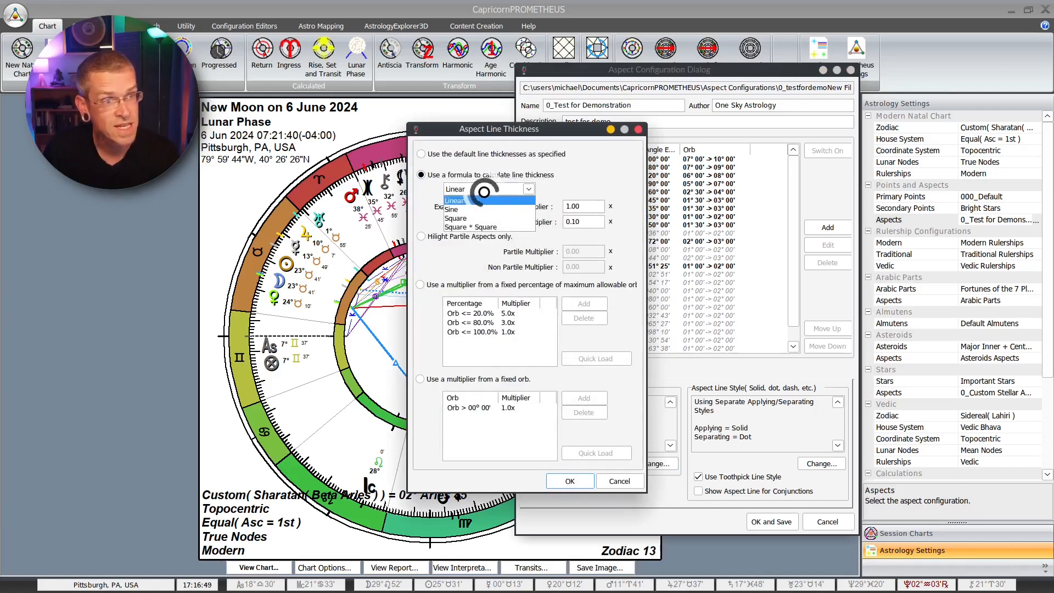
{"action": "left_click", "coordinate": [482, 200]}
{"action": "left_click", "coordinate": [570, 482]}
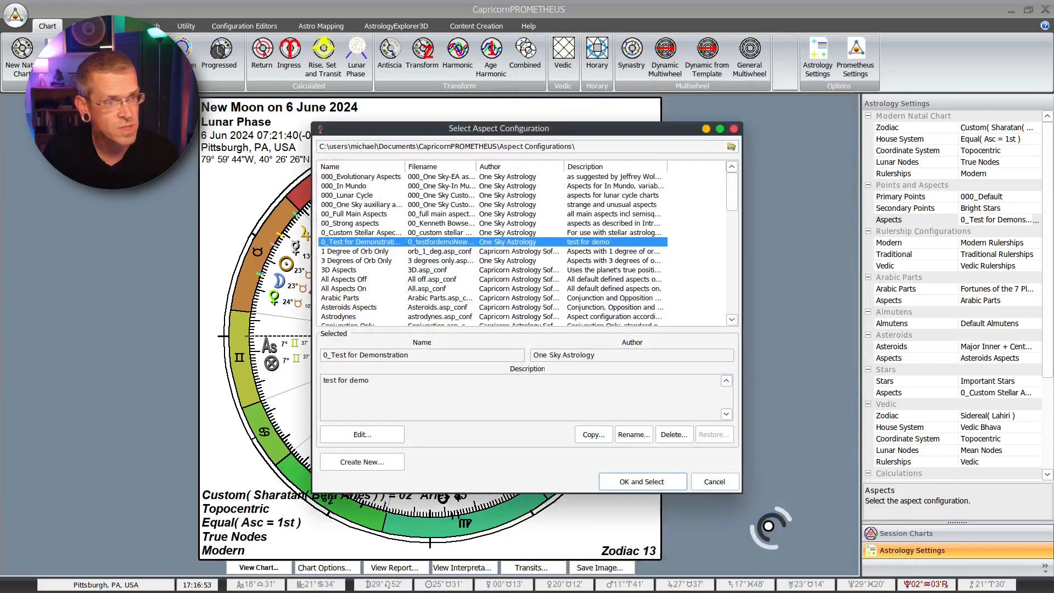
{"action": "left_click", "coordinate": [650, 477]}
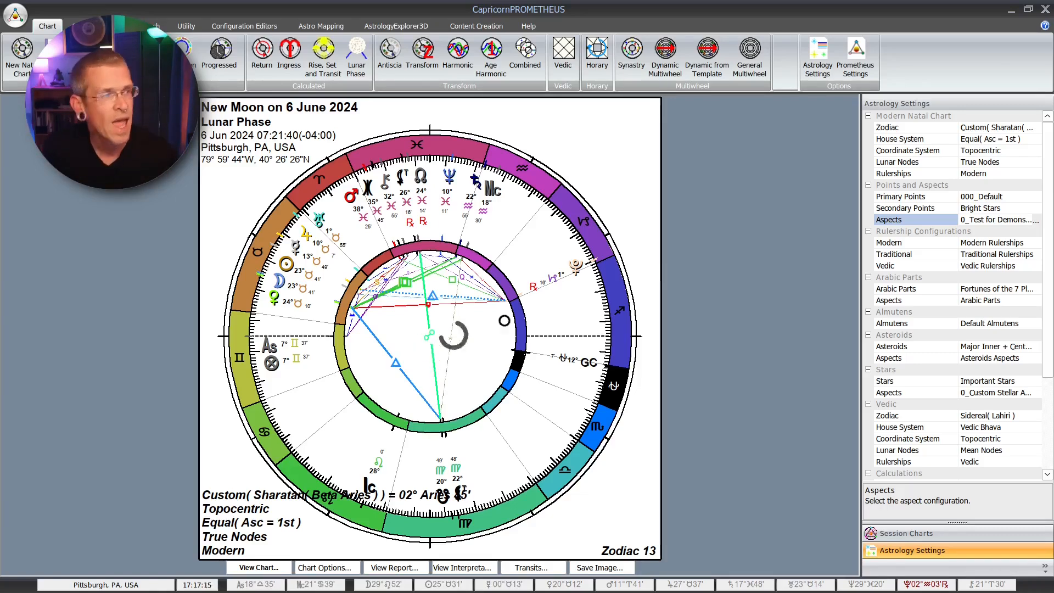
Step: Reopen the display settings of 0_Test for Demonstration and make sure symbols scale with line thickness
{"action": "left_click", "coordinate": [1035, 220]}
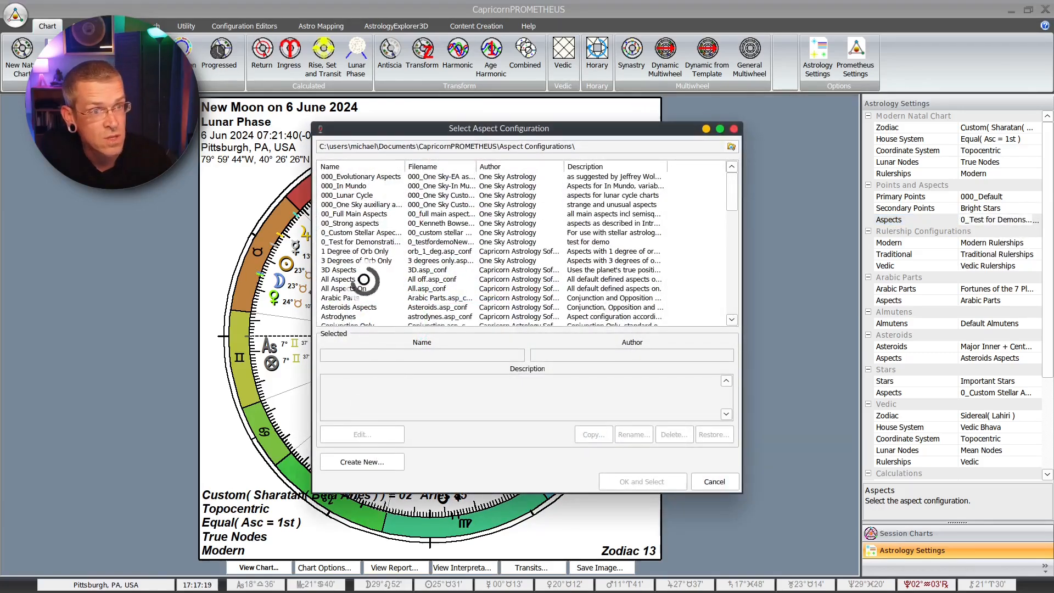
{"action": "left_click", "coordinate": [362, 241]}
{"action": "left_click", "coordinate": [374, 436]}
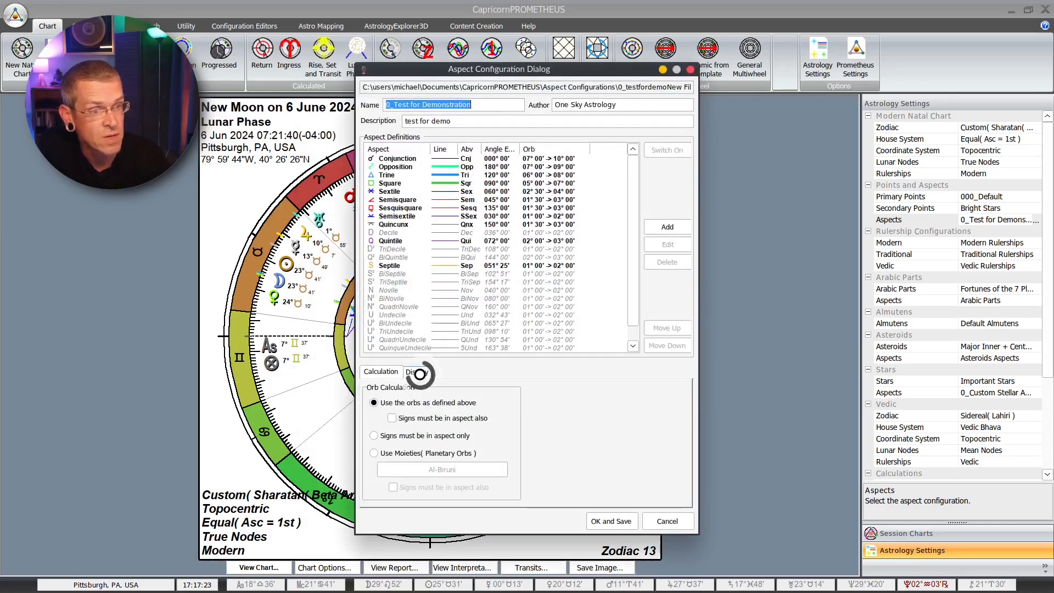
{"action": "left_click", "coordinate": [418, 372]}
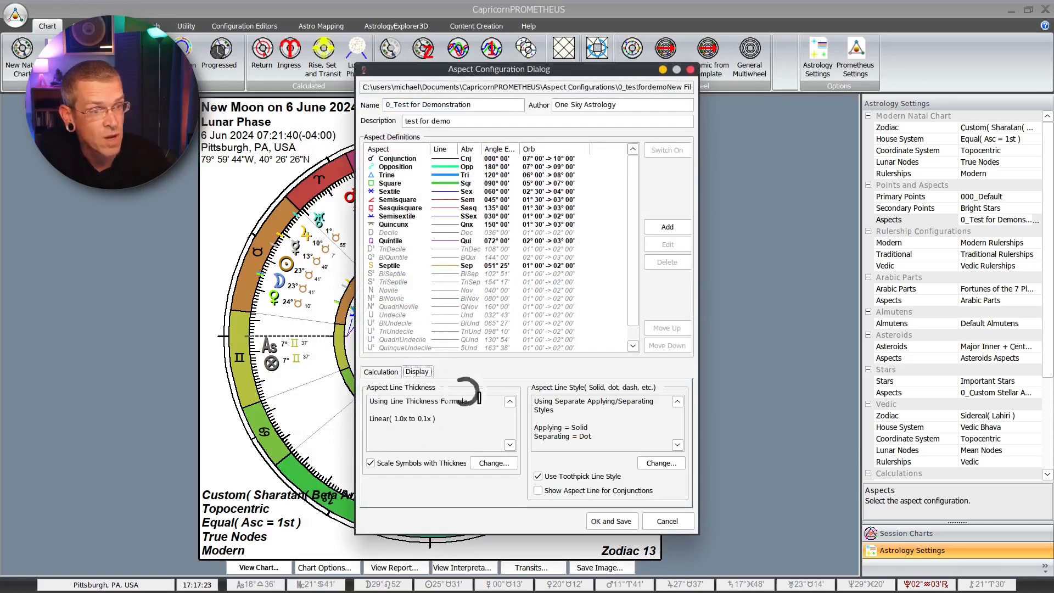
{"action": "left_click", "coordinate": [371, 463]}
Step: Base line thickness on multipliers from a fixed percentage of the maximum allowable orb, and apply the saved configuration to the chart
{"action": "left_click", "coordinate": [486, 462]}
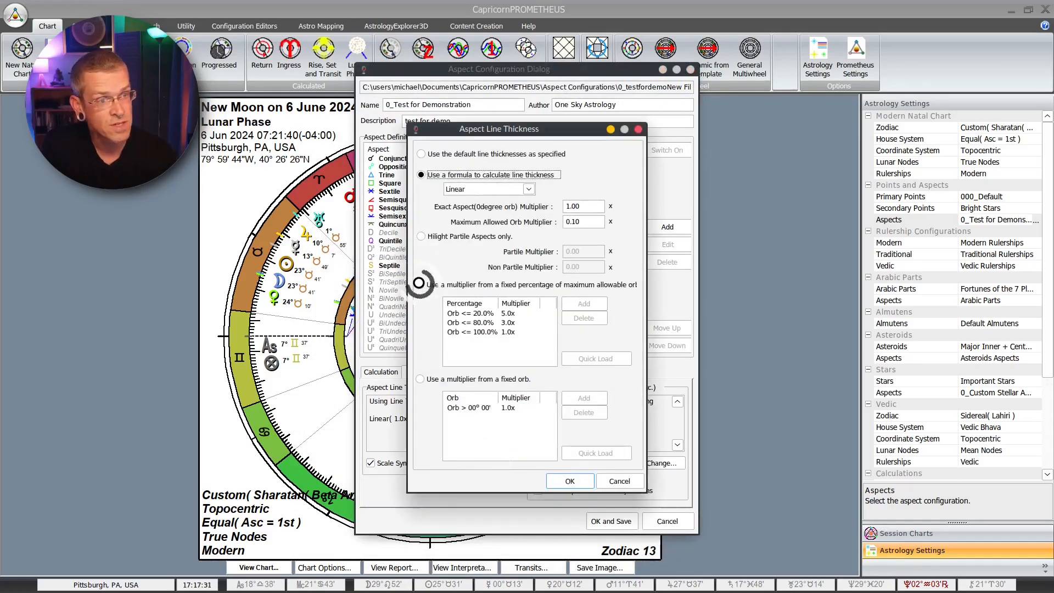
{"action": "left_click", "coordinate": [420, 284]}
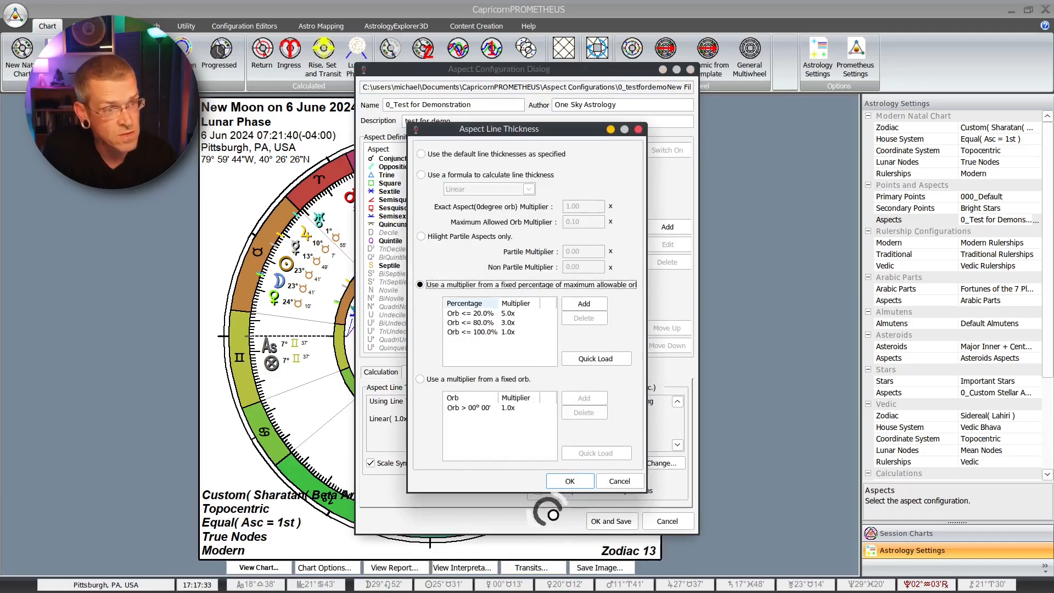
{"action": "left_click", "coordinate": [569, 481]}
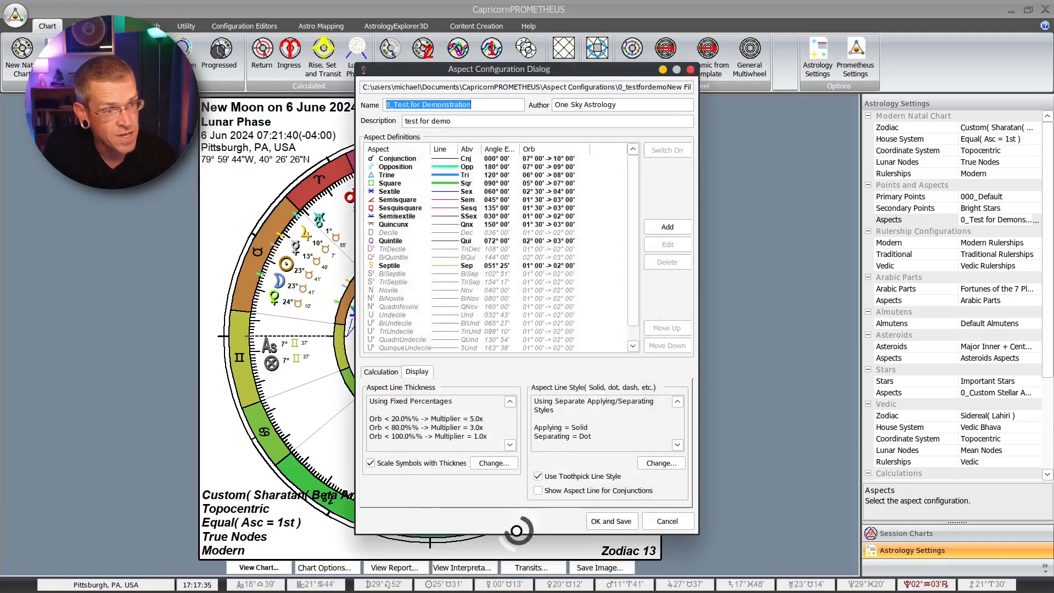
{"action": "left_click", "coordinate": [611, 520]}
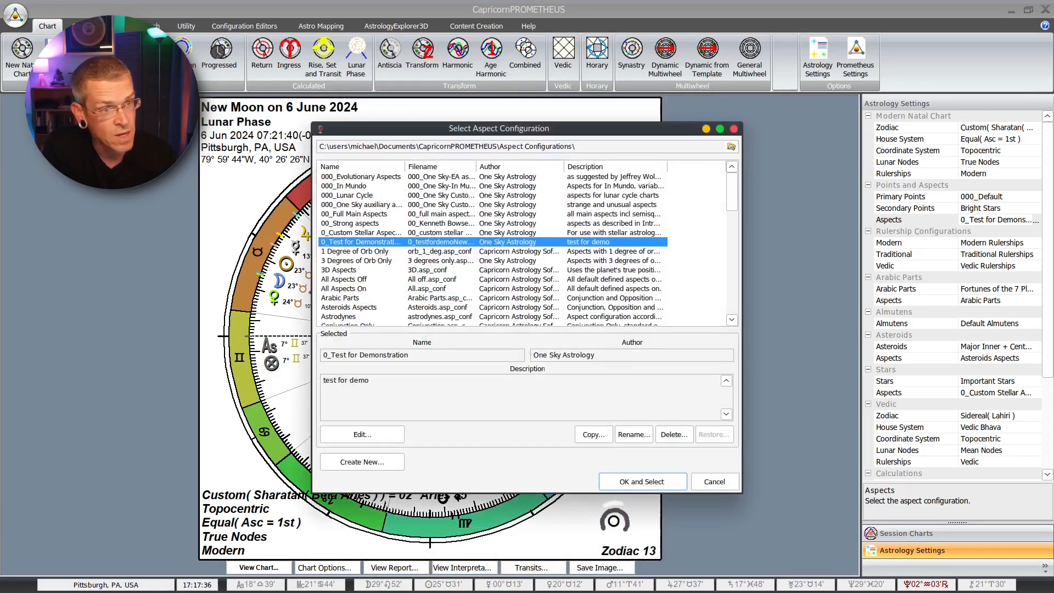
{"action": "left_click", "coordinate": [626, 481]}
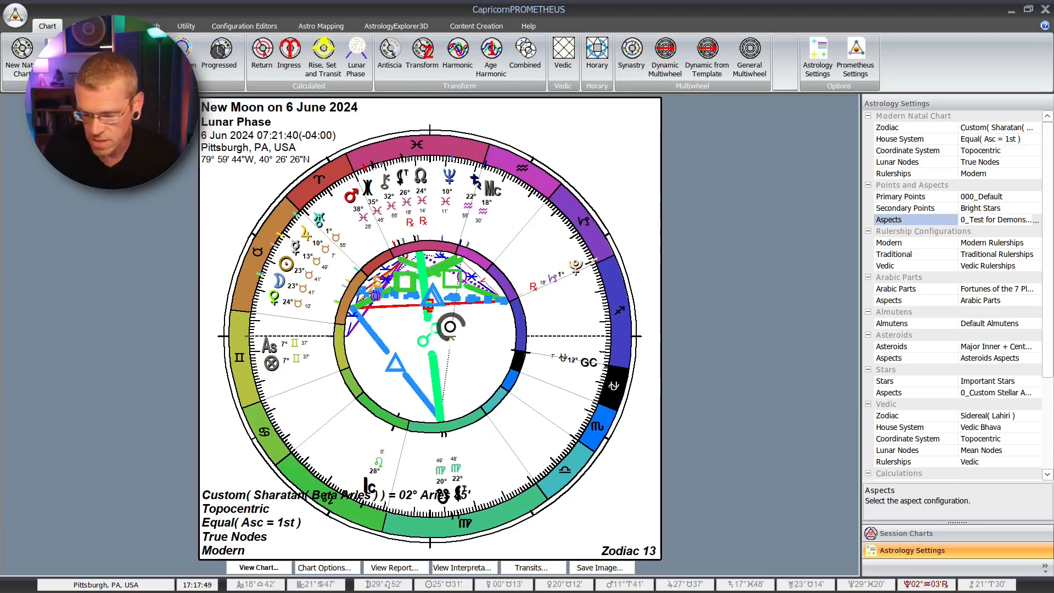
Step: Reopen 0_Test for Demonstration for editing and set aspect line thickness back to the Linear formula
{"action": "left_click", "coordinate": [1036, 219]}
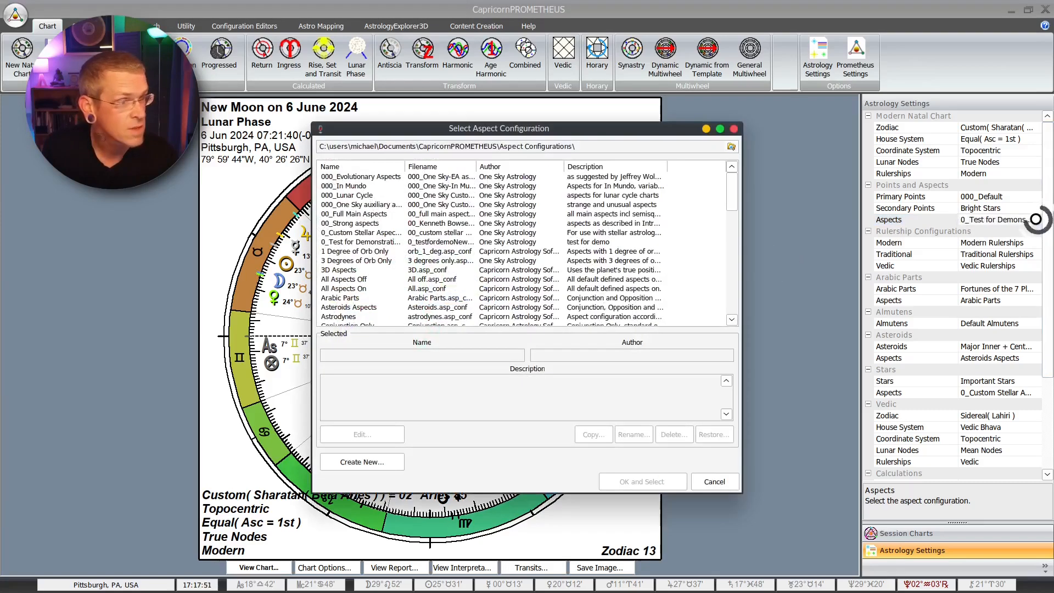
{"action": "left_click", "coordinate": [358, 241]}
{"action": "left_click", "coordinate": [365, 435]}
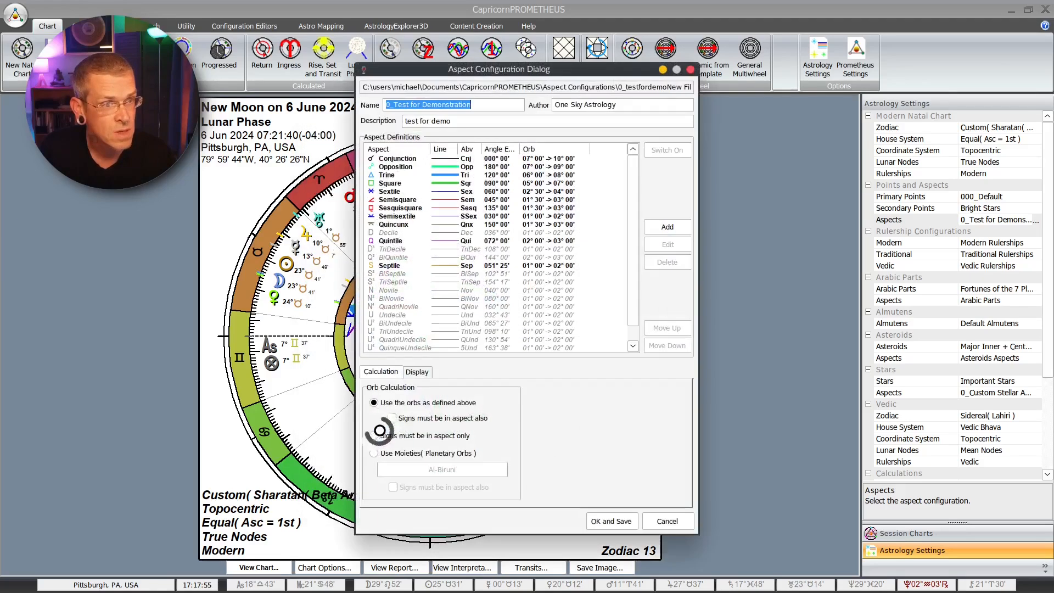
{"action": "left_click", "coordinate": [414, 372]}
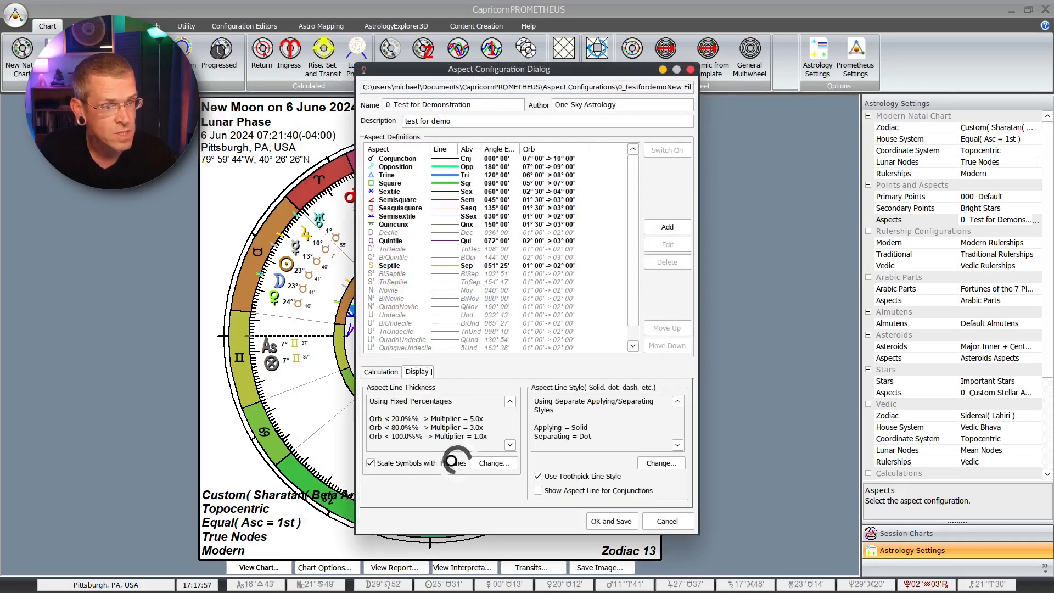
{"action": "left_click", "coordinate": [498, 463]}
{"action": "left_click", "coordinate": [423, 175]}
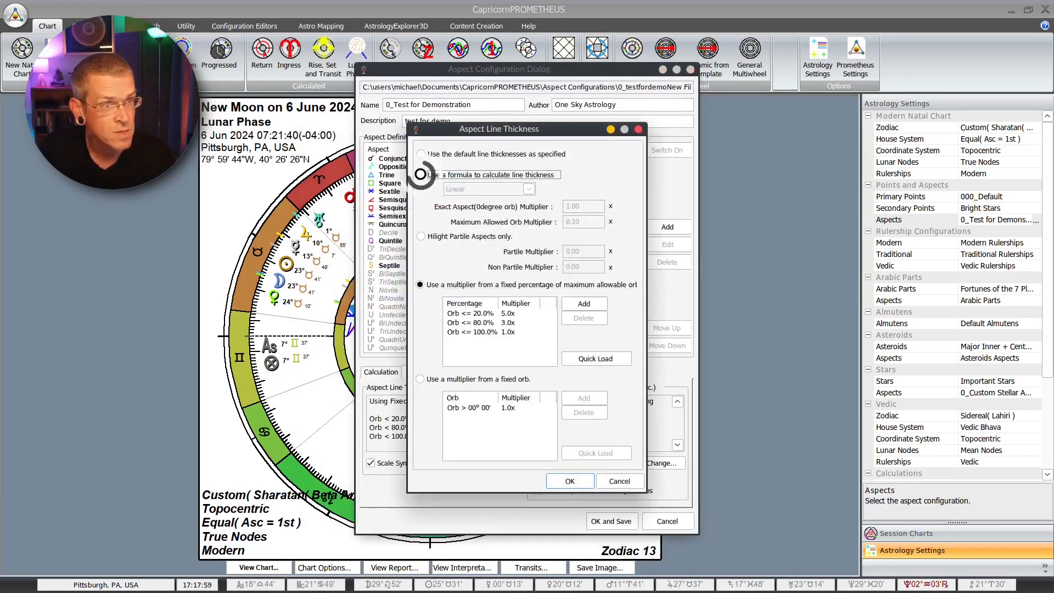
{"action": "left_click", "coordinate": [569, 481]}
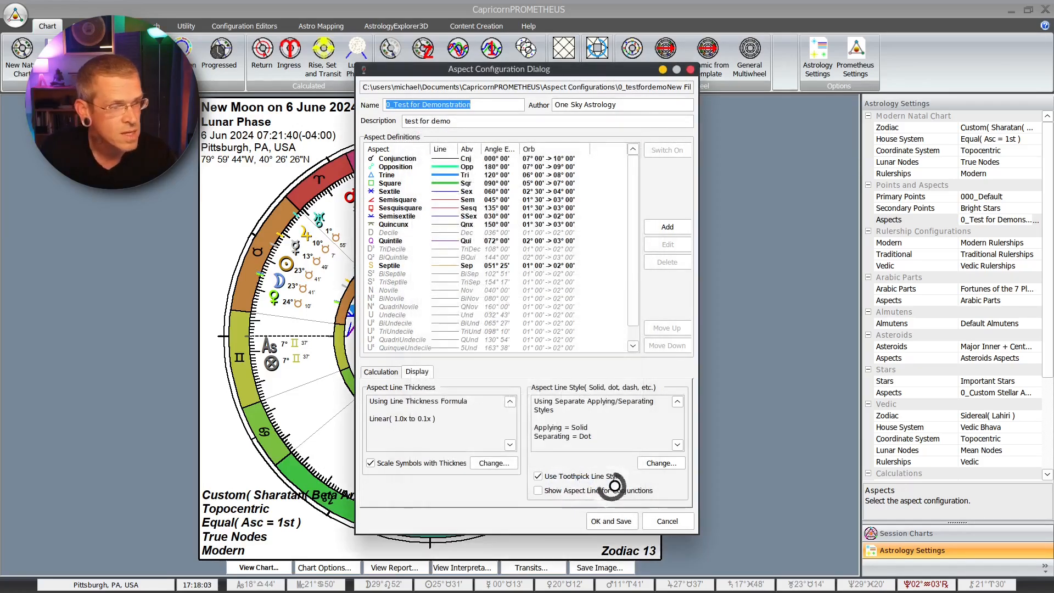
Step: Turn on aspect lines for conjunctions in 0_Test for Demonstration, then save the configuration and apply it to the chart
{"action": "left_click", "coordinate": [539, 490]}
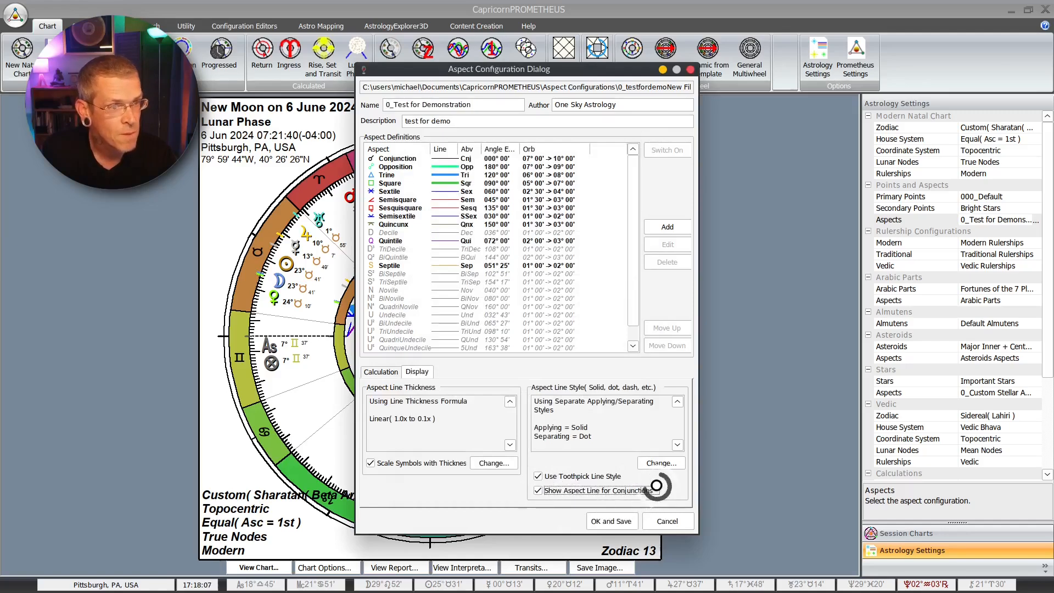
{"action": "left_click", "coordinate": [611, 521]}
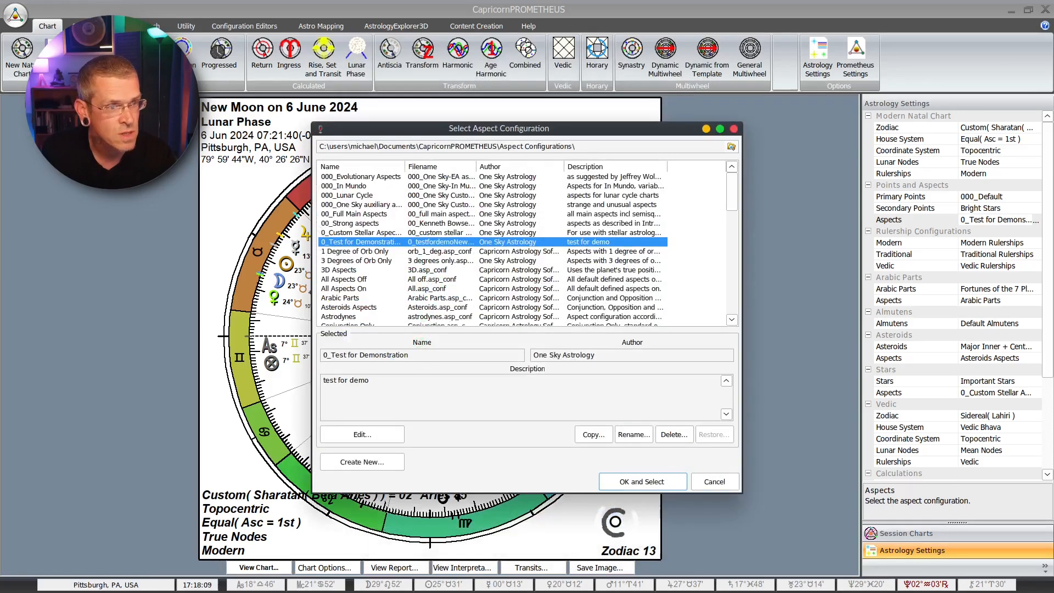
{"action": "left_click", "coordinate": [624, 482]}
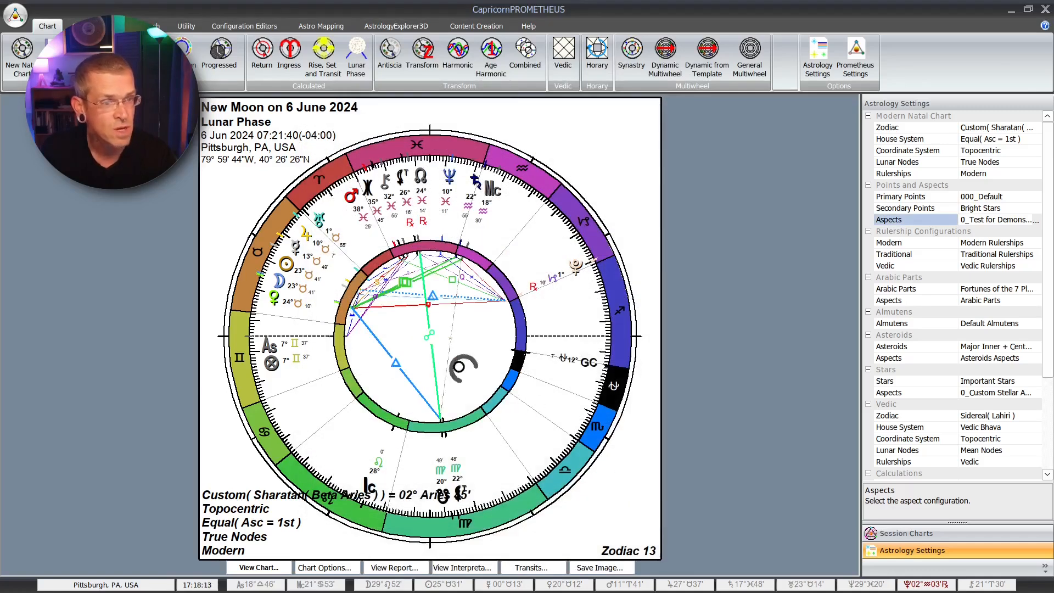
Step: Apply the 000_Evolutionary Aspects configuration to the New Moon chart
{"action": "left_click", "coordinate": [1034, 217]}
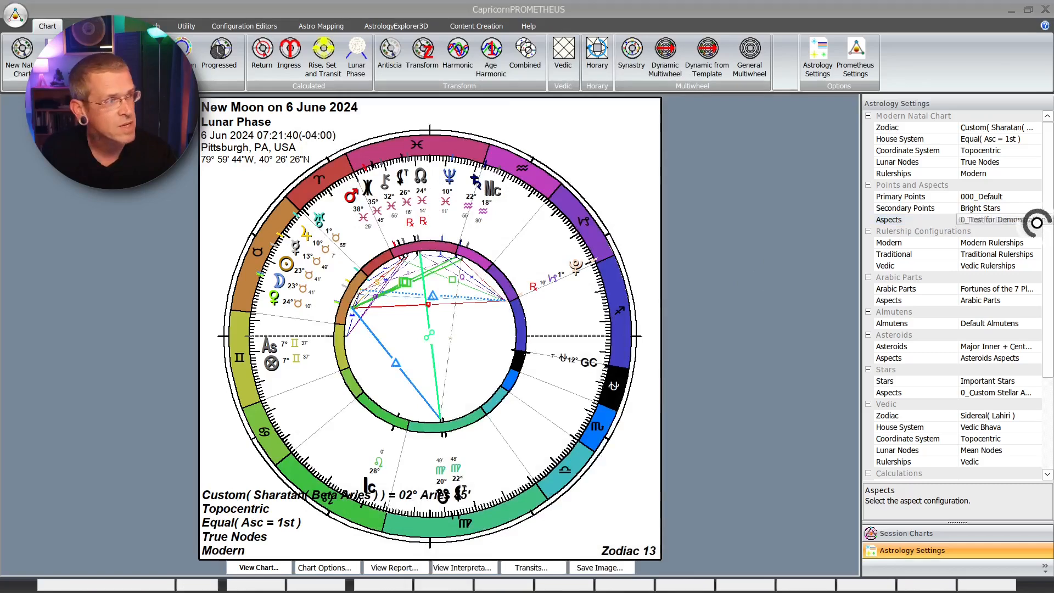
{"action": "left_click", "coordinate": [378, 177]}
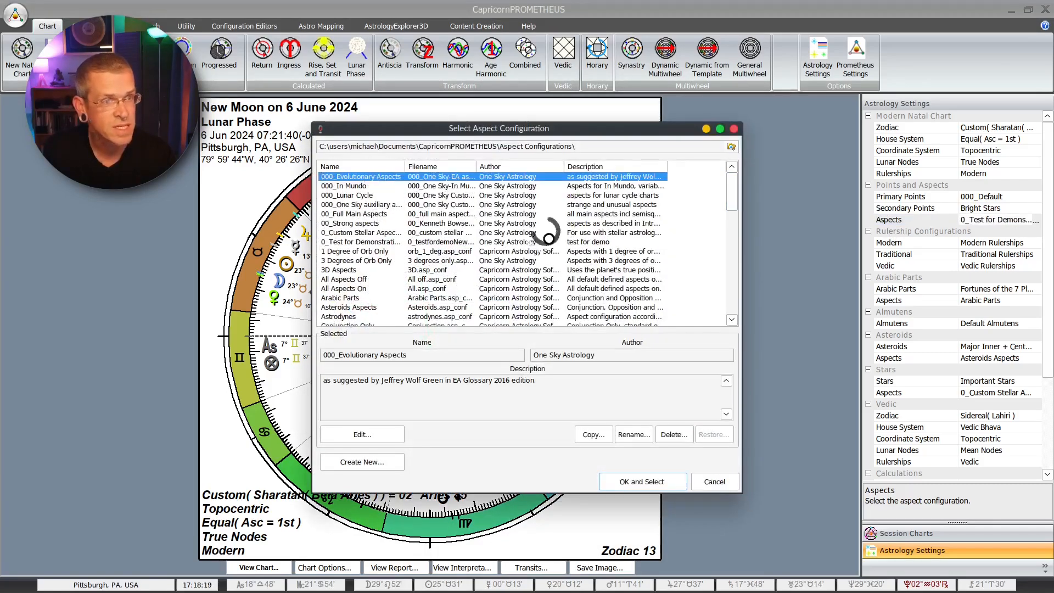
{"action": "left_click", "coordinate": [641, 482]}
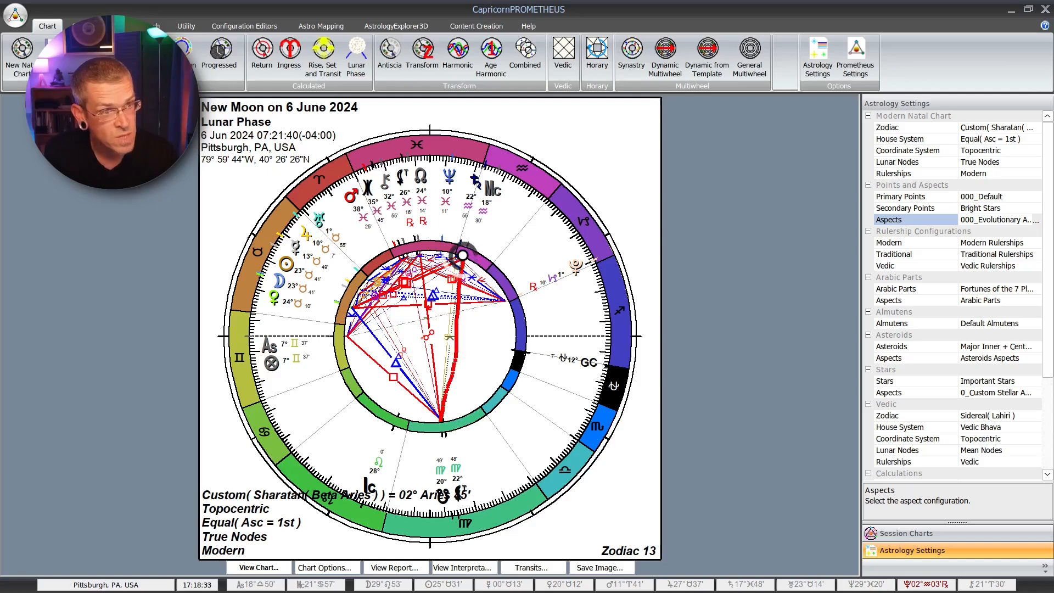
{"action": "mouse_move", "coordinate": [467, 477]}
{"action": "left_mouse_down"}
{"action": "mouse_move", "coordinate": [445, 494]}
{"action": "mouse_move", "coordinate": [450, 464]}
{"action": "left_mouse_up"}
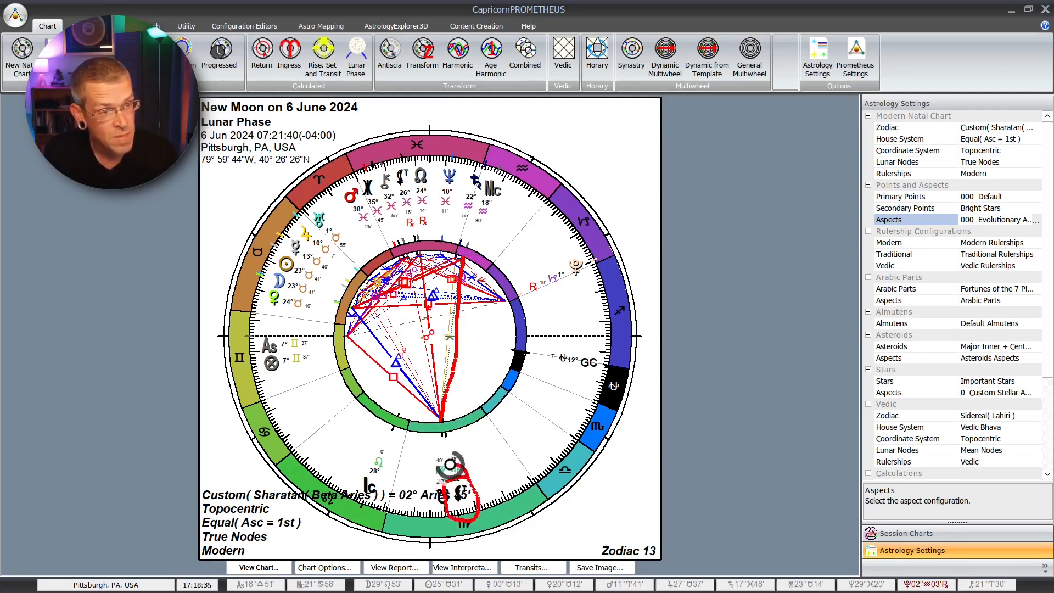
{"action": "mouse_move", "coordinate": [507, 162]}
{"action": "left_mouse_down"}
{"action": "mouse_move", "coordinate": [483, 184]}
{"action": "mouse_move", "coordinate": [494, 202]}
{"action": "mouse_move", "coordinate": [503, 176]}
{"action": "left_mouse_up"}
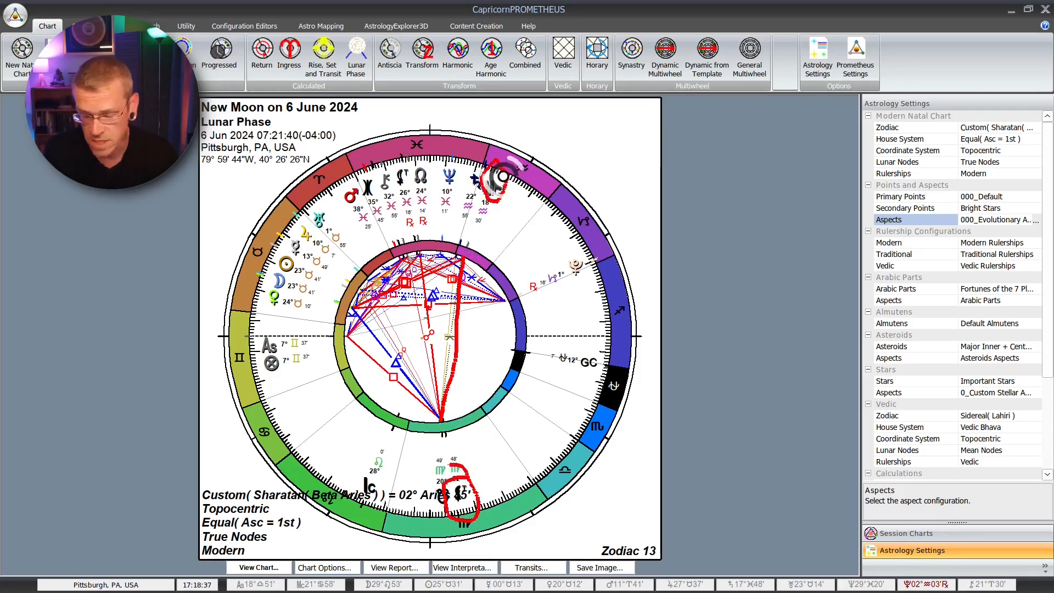
{"action": "key", "text": "e"}
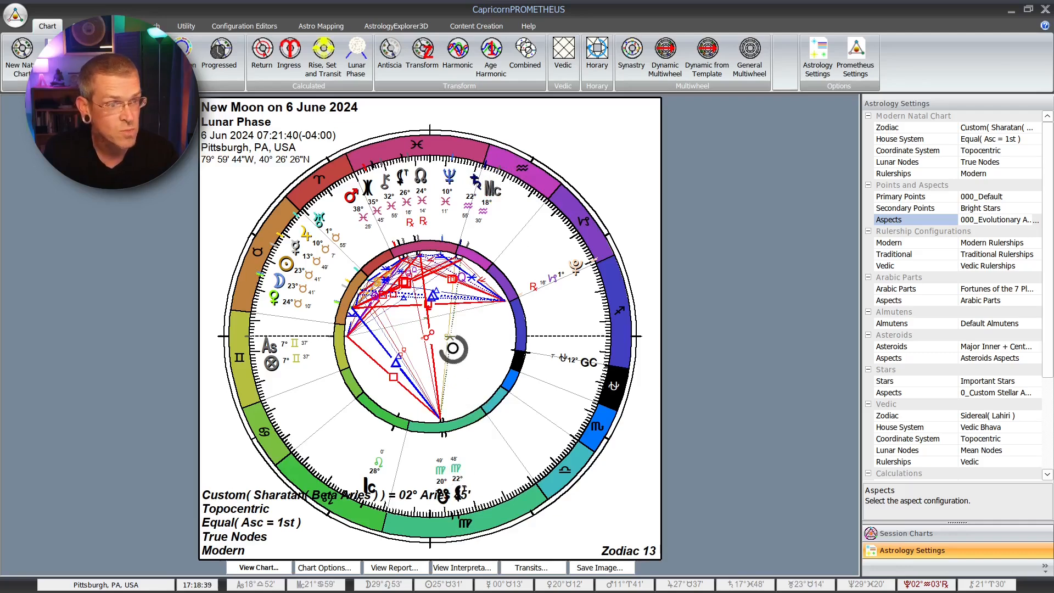
{"action": "mouse_move", "coordinate": [452, 349]}
{"action": "left_mouse_down"}
{"action": "mouse_move", "coordinate": [442, 324]}
{"action": "mouse_move", "coordinate": [461, 336]}
{"action": "mouse_move", "coordinate": [449, 351]}
{"action": "left_mouse_up"}
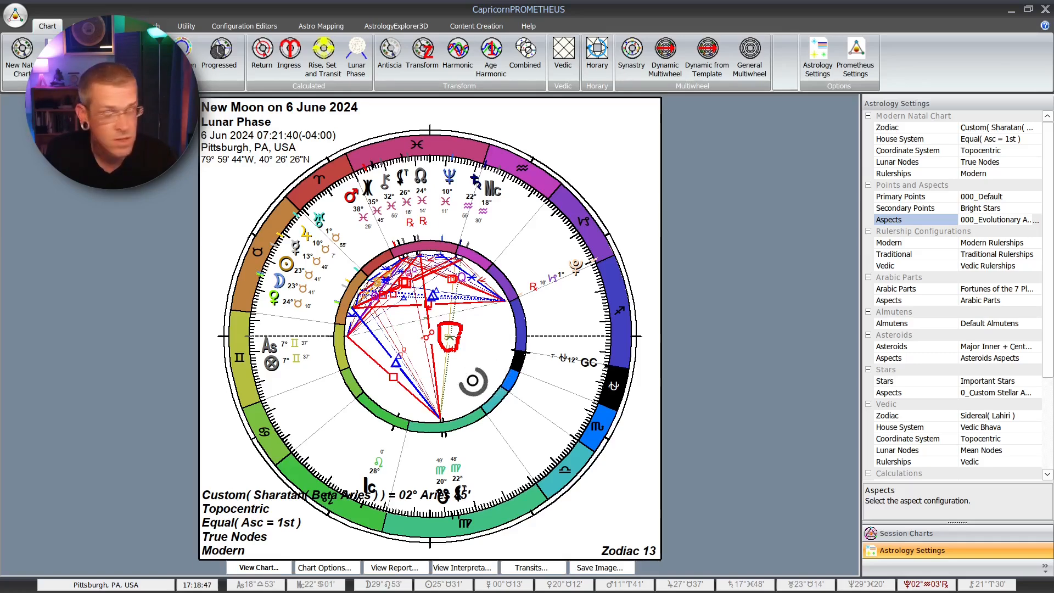
{"action": "key", "text": "shift+super+F11"}
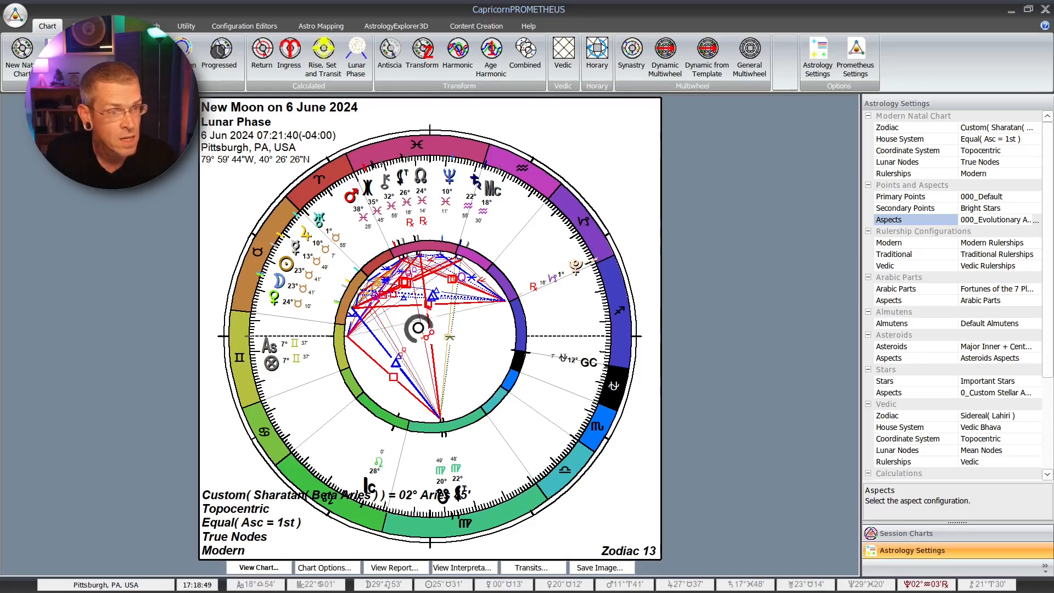
{"action": "left_click_drag", "start_coordinate": [349, 339], "coordinate": [503, 296]}
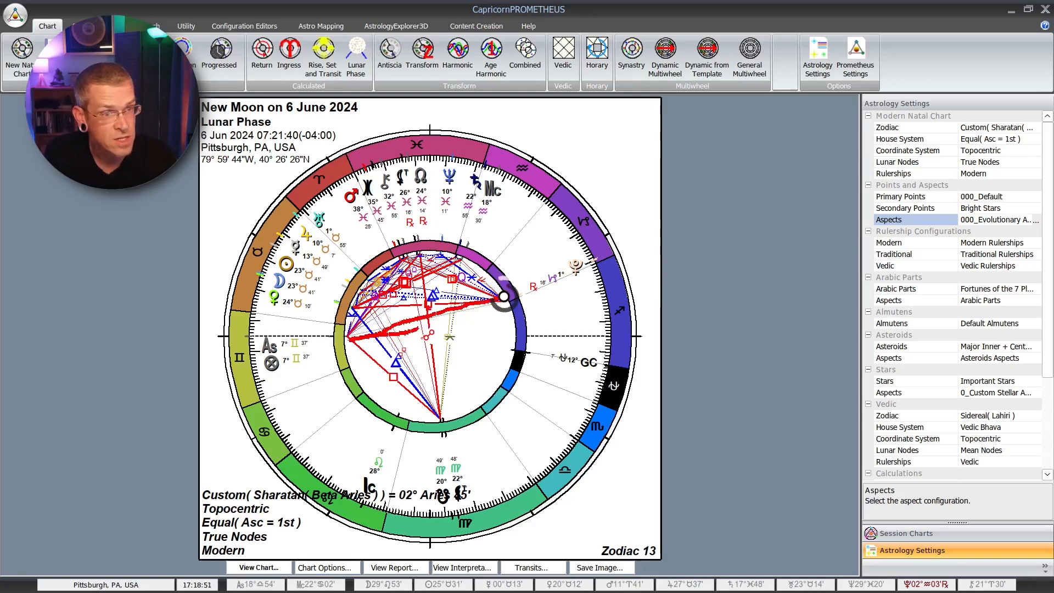
{"action": "key", "text": "shift+super+F11"}
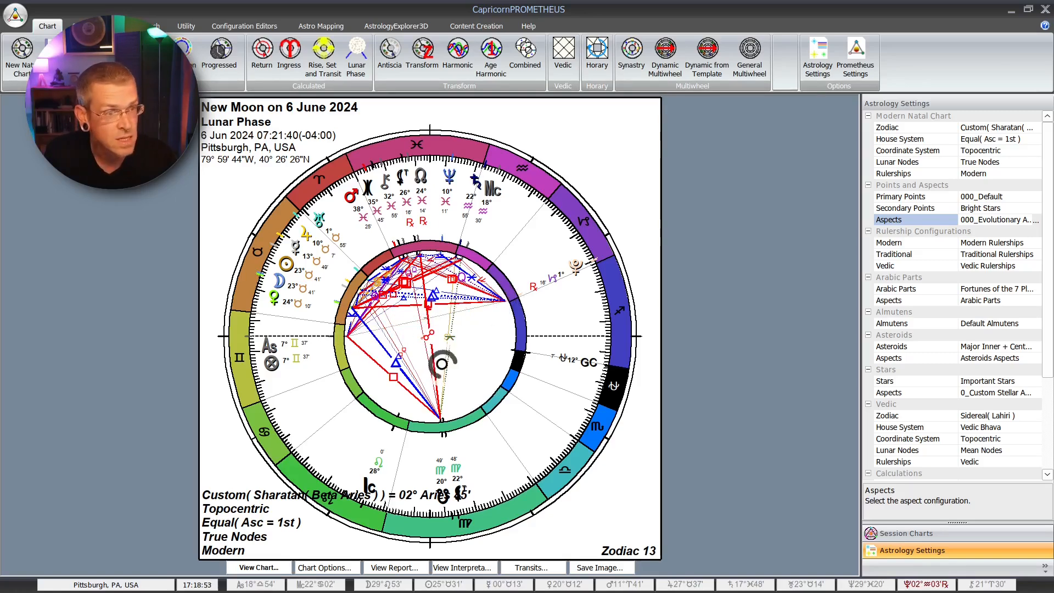
{"action": "mouse_move", "coordinate": [450, 354]}
{"action": "left_mouse_down"}
{"action": "mouse_move", "coordinate": [470, 327]}
{"action": "mouse_move", "coordinate": [436, 343]}
{"action": "mouse_move", "coordinate": [417, 313]}
{"action": "mouse_move", "coordinate": [434, 321]}
{"action": "mouse_move", "coordinate": [420, 332]}
{"action": "left_mouse_up"}
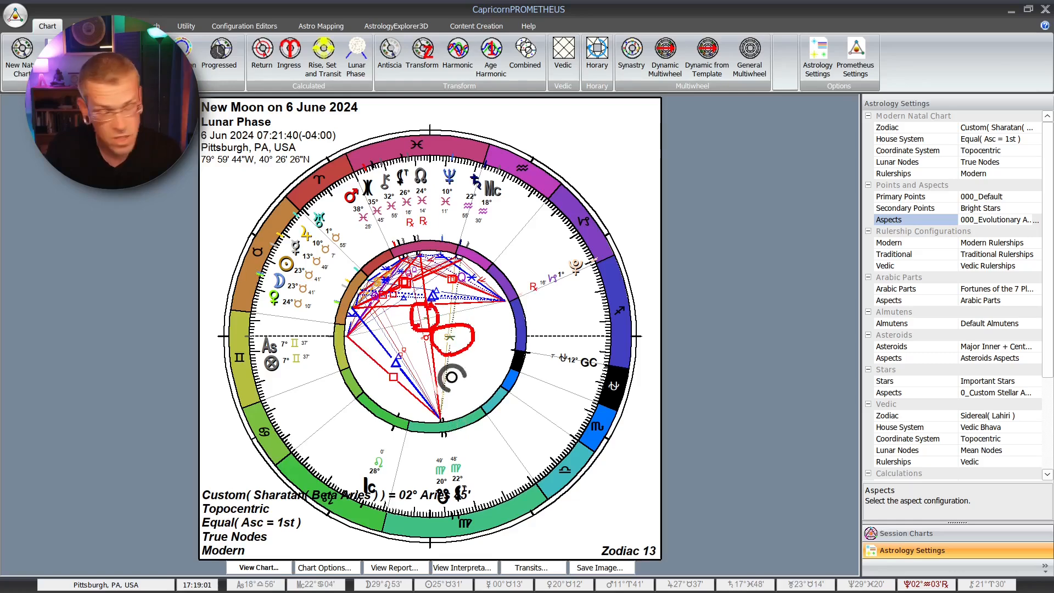
{"action": "key", "text": "e"}
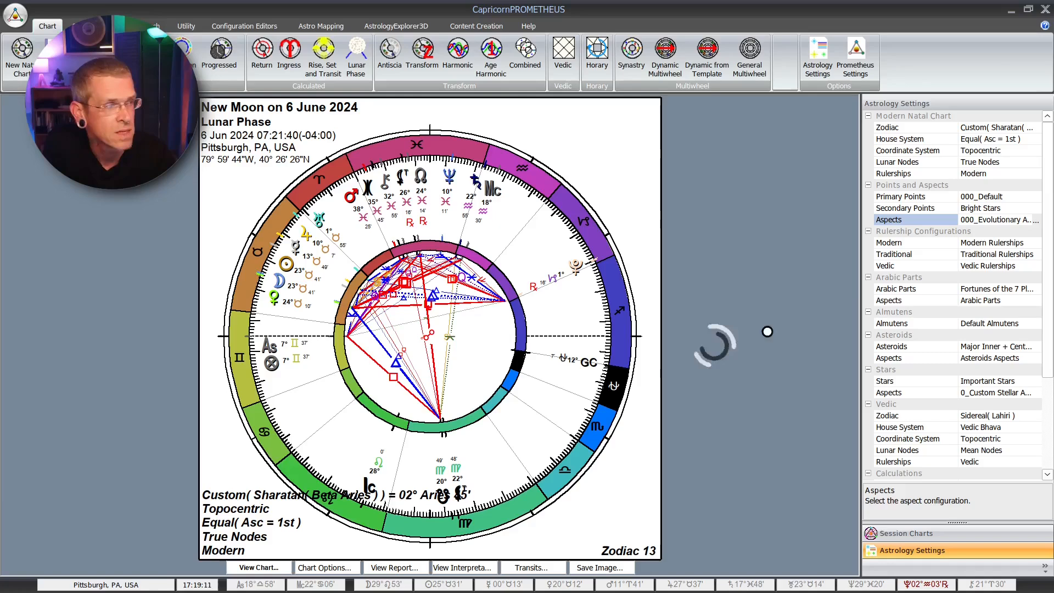
Step: Switch the New Moon chart's aspects back to the 0_Test for Demonstration configuration
{"action": "left_click", "coordinate": [1036, 220]}
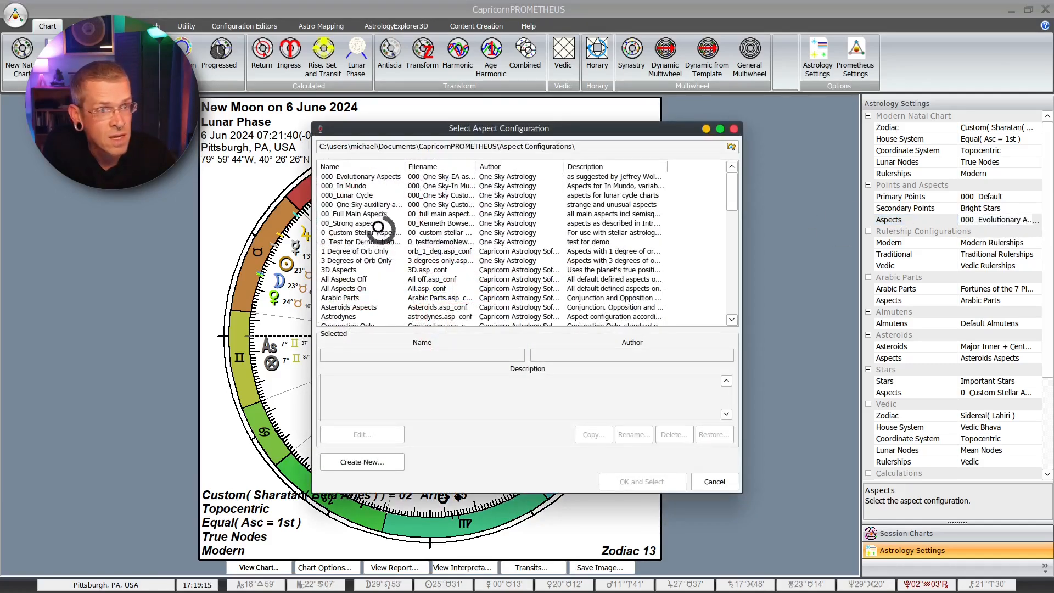
{"action": "left_click", "coordinate": [358, 242]}
{"action": "left_click", "coordinate": [631, 482]}
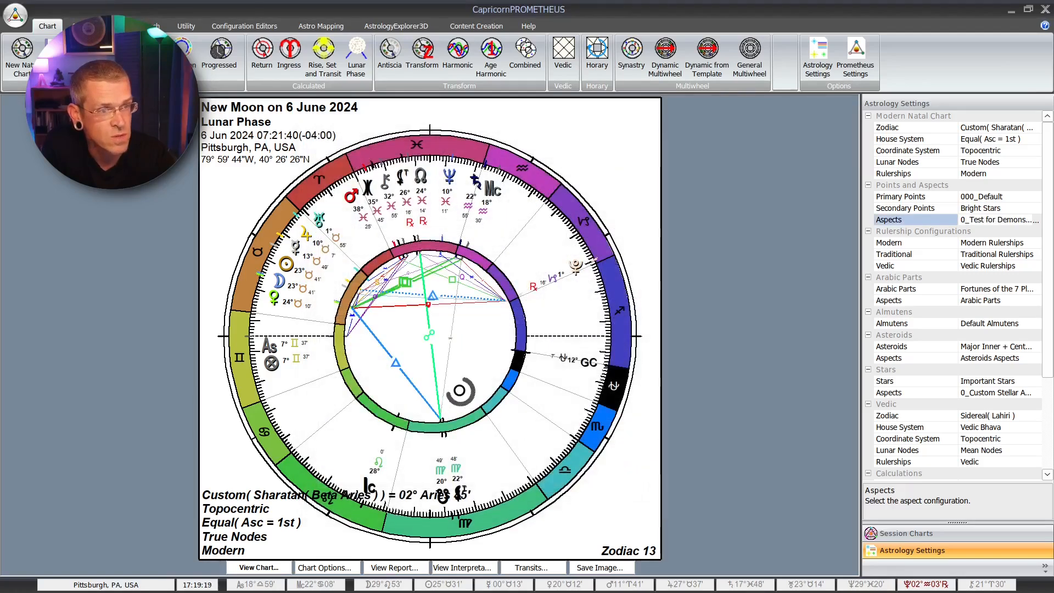
Step: Review the aspect line style options in the display settings of 0_Test for Demonstration, keeping separate applying and separating styles
{"action": "left_click", "coordinate": [1035, 220]}
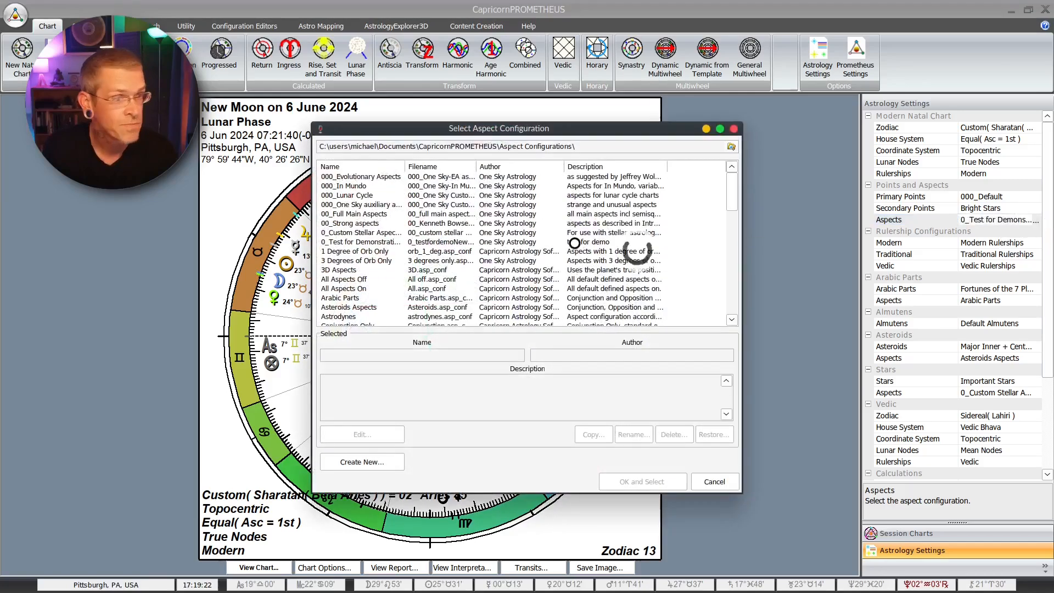
{"action": "left_click", "coordinate": [352, 241]}
{"action": "left_click", "coordinate": [360, 434]}
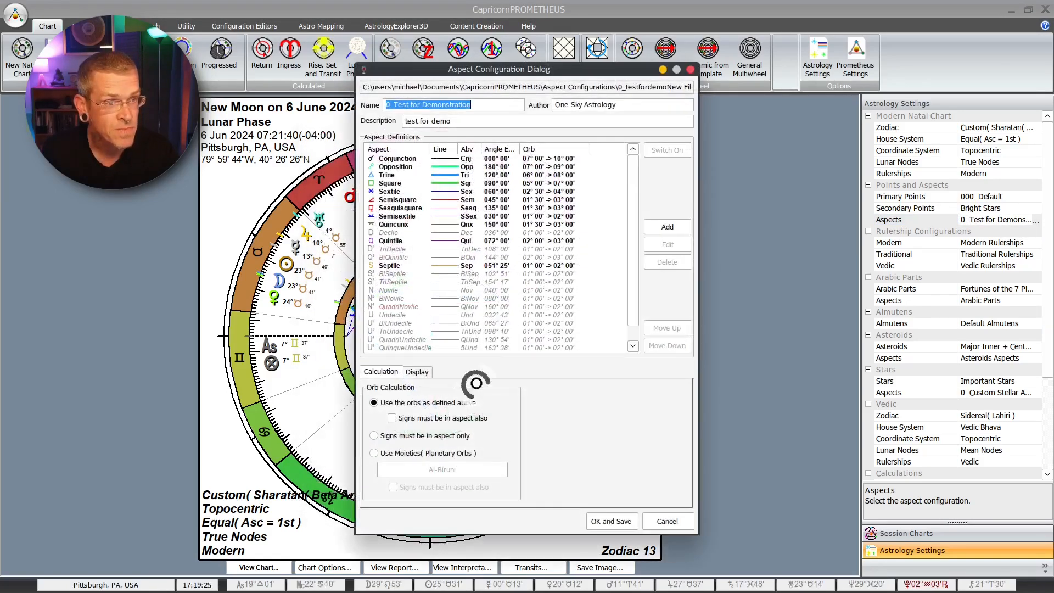
{"action": "left_click", "coordinate": [418, 372]}
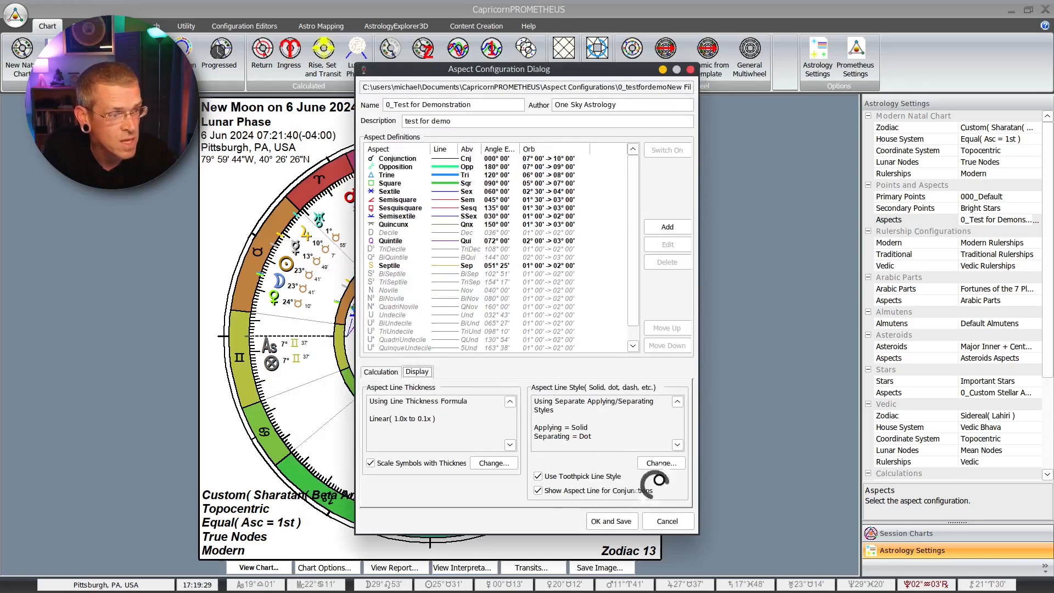
{"action": "left_click", "coordinate": [660, 462]}
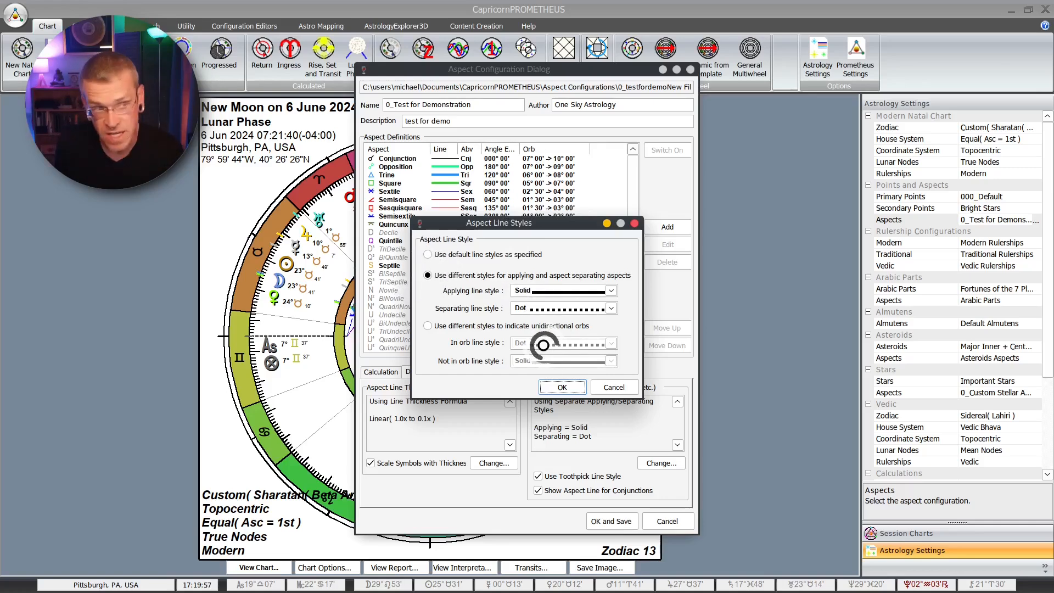
{"action": "left_click", "coordinate": [565, 387]}
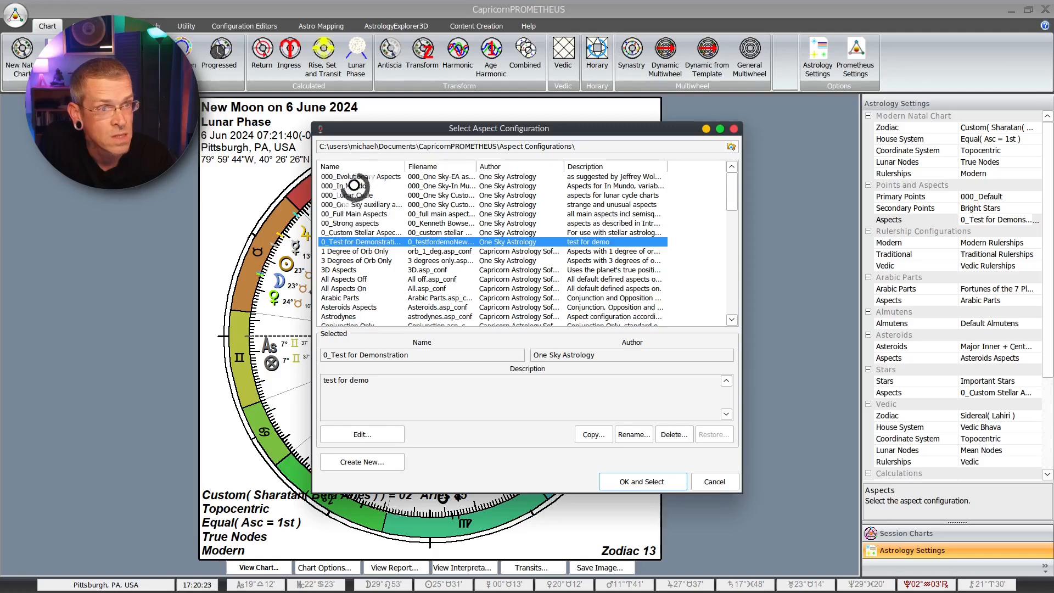
Step: Apply the 000_Evolutionary Aspects configuration and open the Radix natal chart from the session charts
{"action": "left_click", "coordinate": [355, 177]}
{"action": "left_click", "coordinate": [639, 482]}
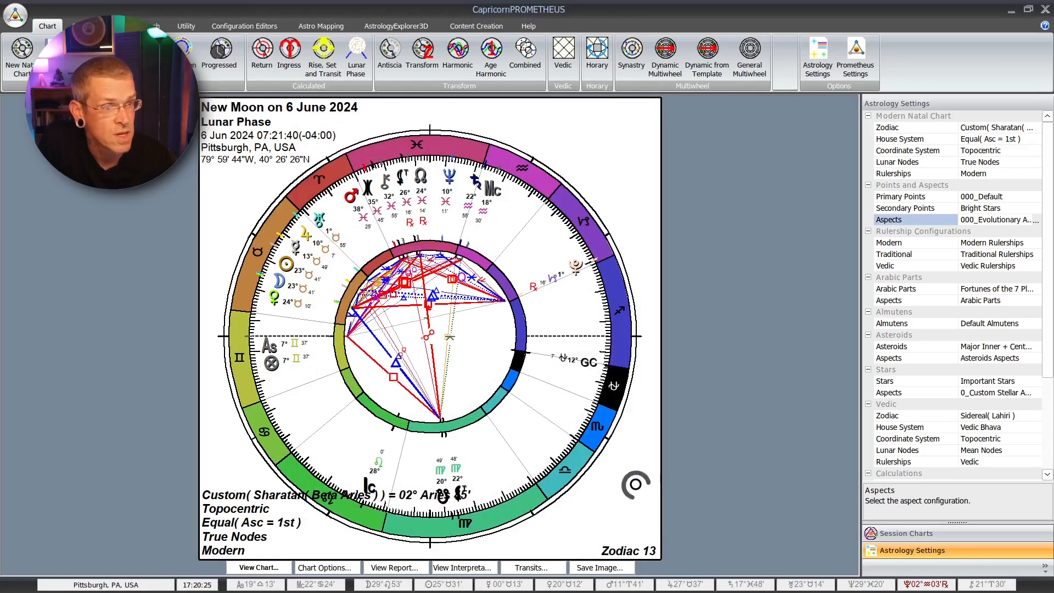
{"action": "left_click", "coordinate": [913, 533]}
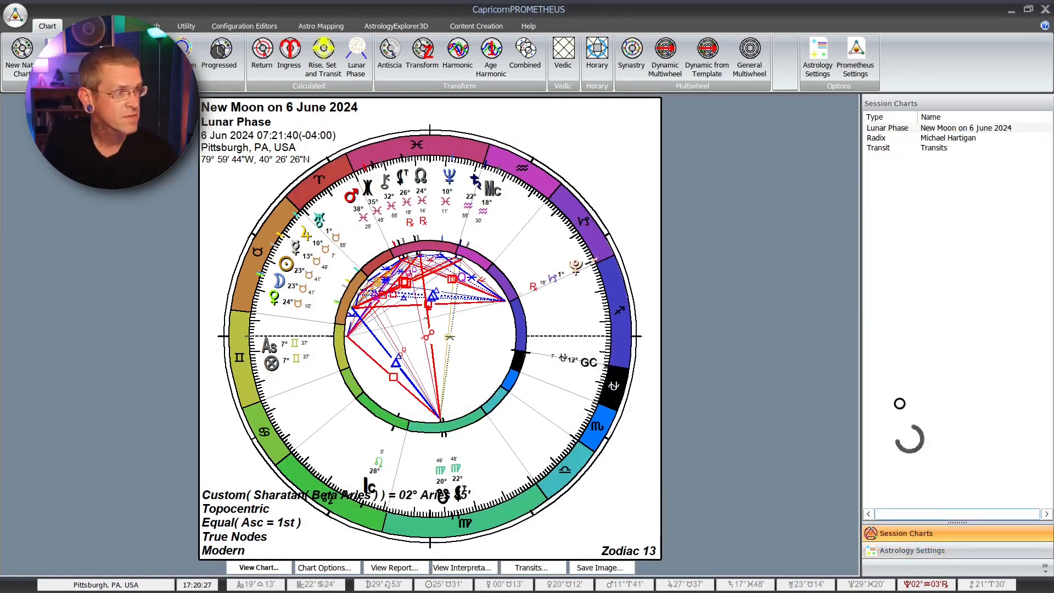
{"action": "left_click", "coordinate": [944, 138]}
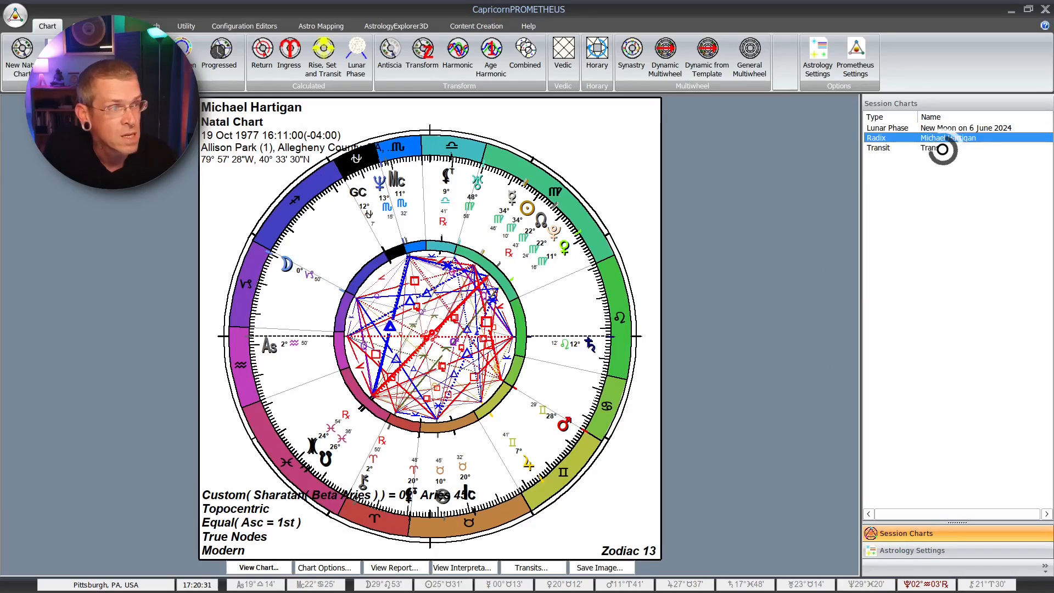
Step: Apply the 0_Test for Demonstration aspect configuration to the Radix natal chart
{"action": "left_click", "coordinate": [928, 551]}
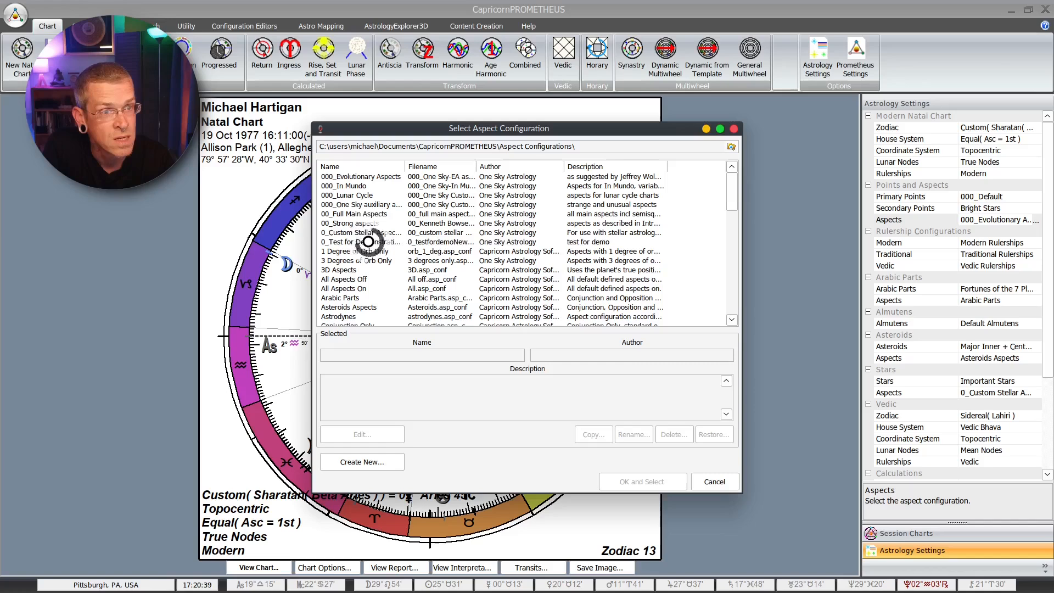
{"action": "left_click", "coordinate": [367, 241]}
{"action": "left_click", "coordinate": [642, 481]}
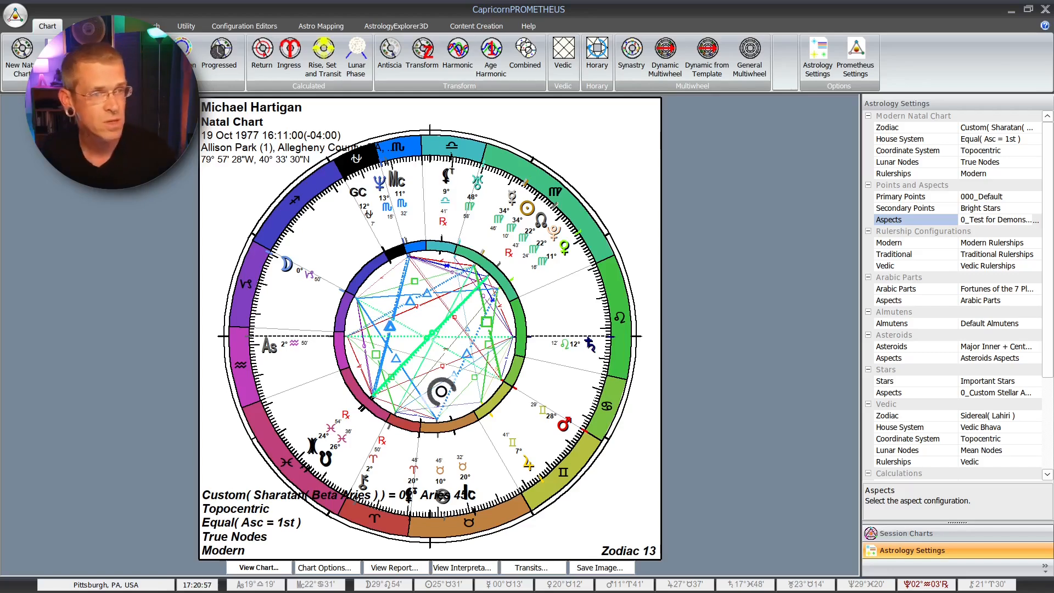
{"action": "left_click", "coordinate": [1039, 219]}
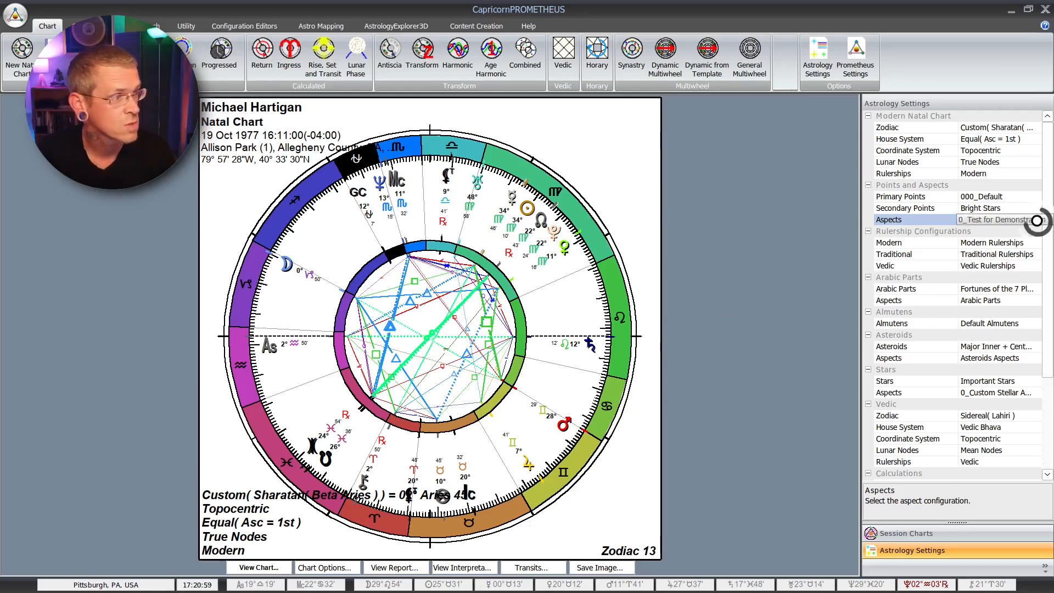
{"action": "left_click", "coordinate": [1036, 220]}
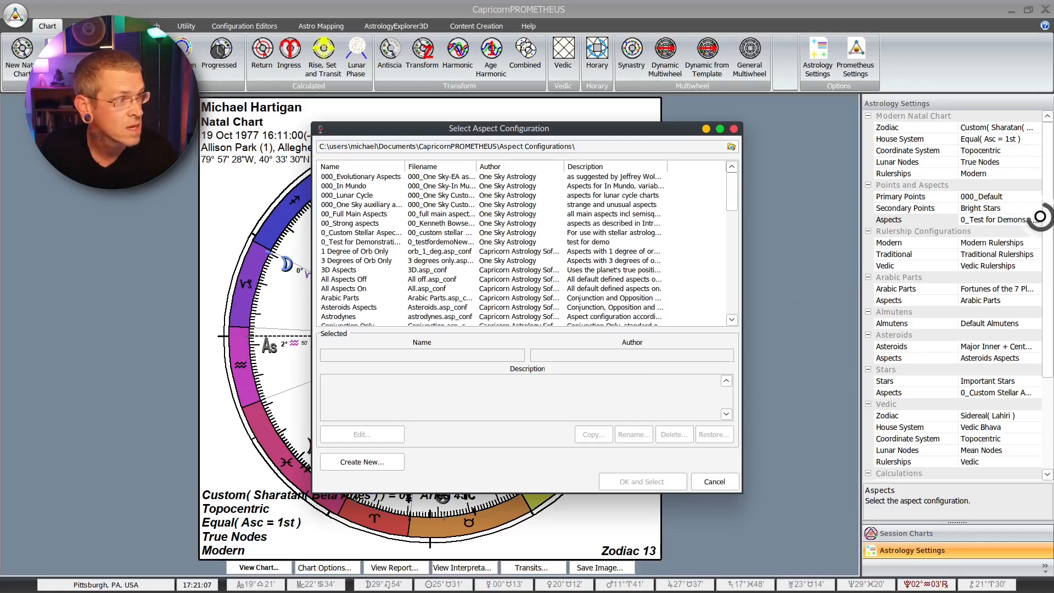
{"action": "left_click", "coordinate": [711, 481]}
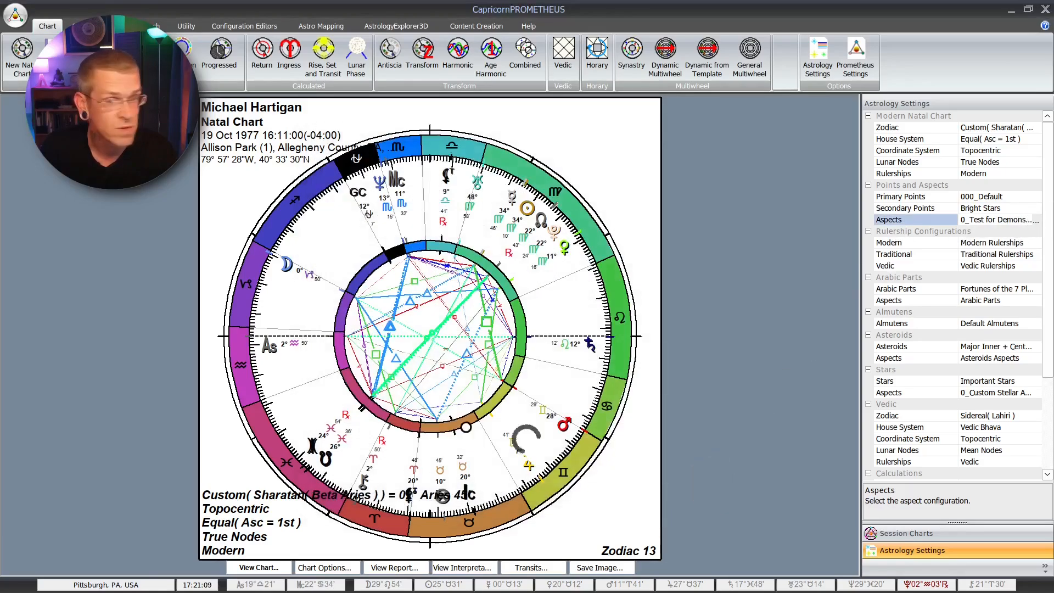